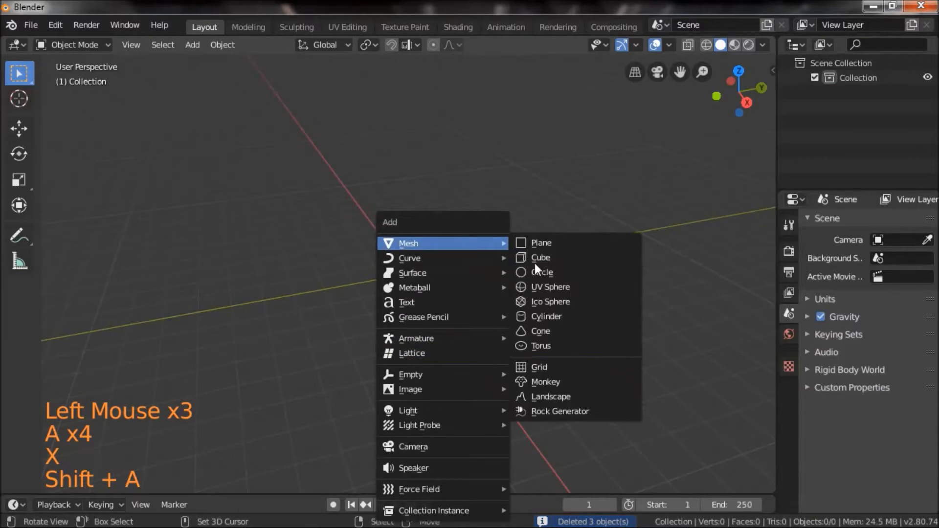
Add a UV sphere mesh to the empty scene and switch it to Edit Mode.
left_click(572, 288)
scroll(531, 351, "up", 6)
scroll(531, 350, "up", 2)
left_click_drag(613, 345, 604, 373)
left_click_drag(554, 252, 555, 290, "shift")
scroll(553, 303, "up", 2)
key("Tab")
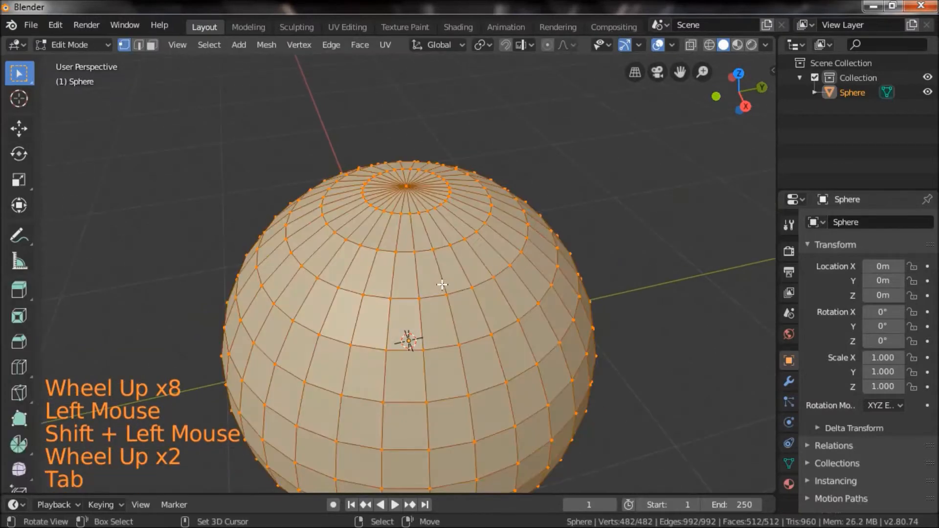
In edge select mode, select the full third face band below the sphere's top pole, including its bounding loops and cross edges.
left_click(150, 47)
left_click(139, 46)
scroll(396, 235, "up", 2)
right_click(395, 234)
right_click(402, 228, "alt")
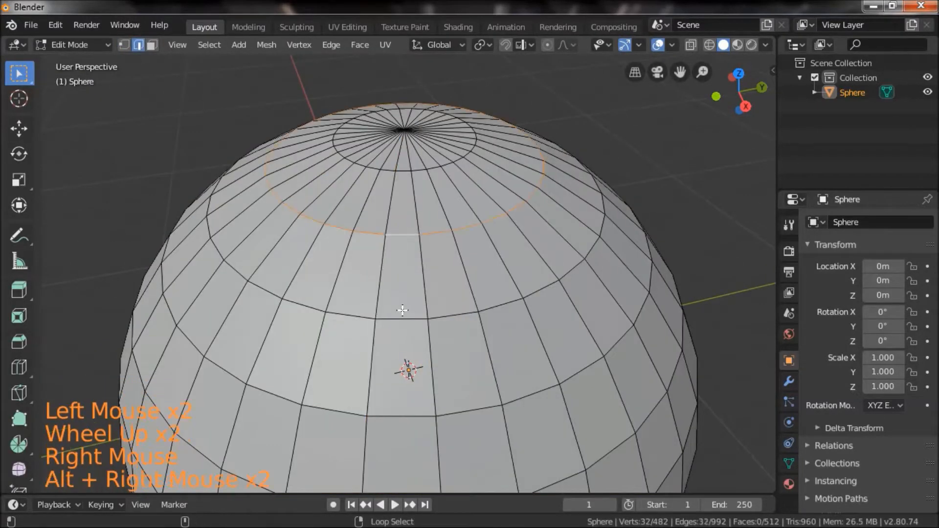
right_click(402, 310, "alt+shift")
right_click(382, 277, "ctrl+alt+shift")
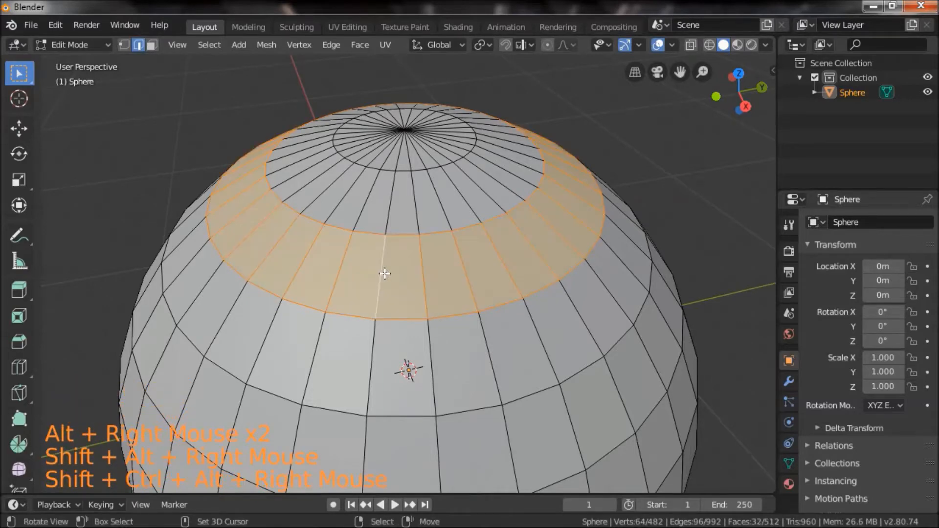
Duplicate the selected band upward along the Z axis above the sphere and separate it into its own object.
scroll(395, 297, "down", 2)
left_click_drag(511, 329, 534, 323)
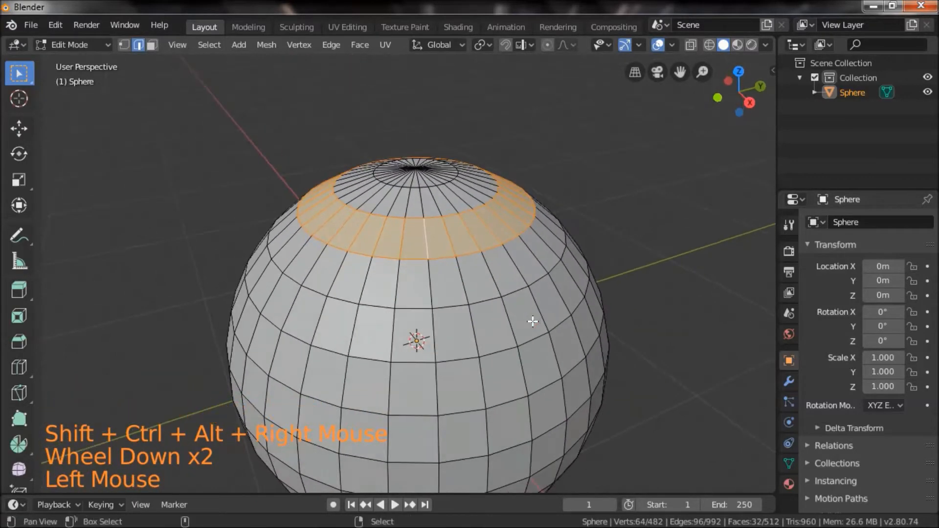
key("shift+d")
key("z")
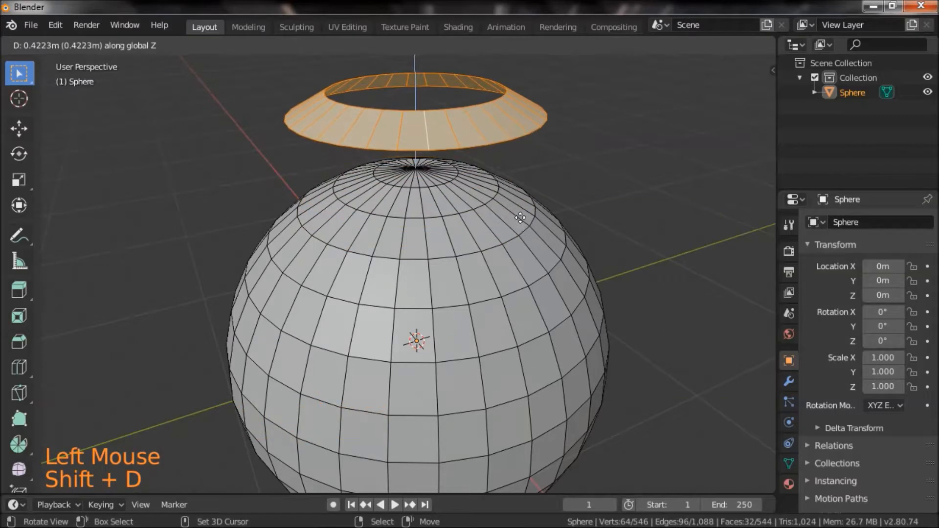
left_click(517, 208)
key("p")
left_click(494, 218)
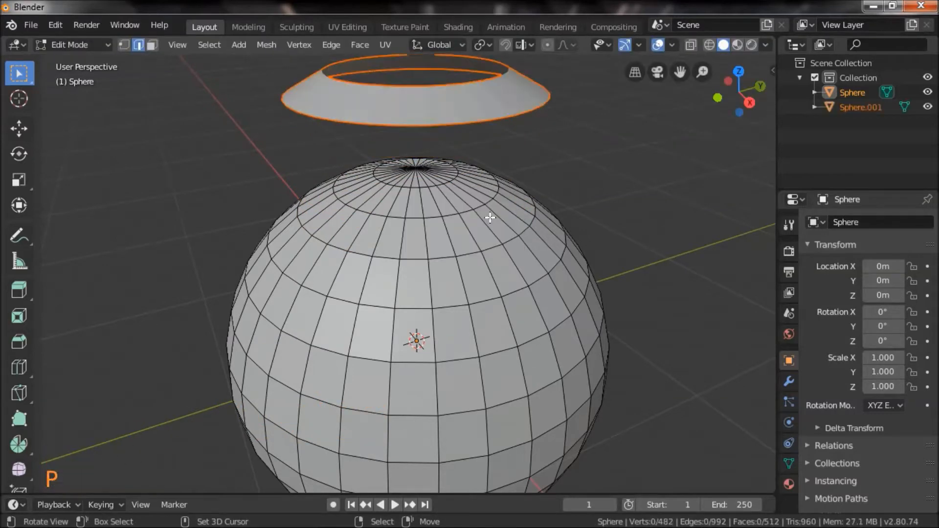
Return to Object Mode and delete the original UV sphere, keeping the separated band.
key("Tab")
right_click(436, 314)
scroll(436, 314, "down", 2)
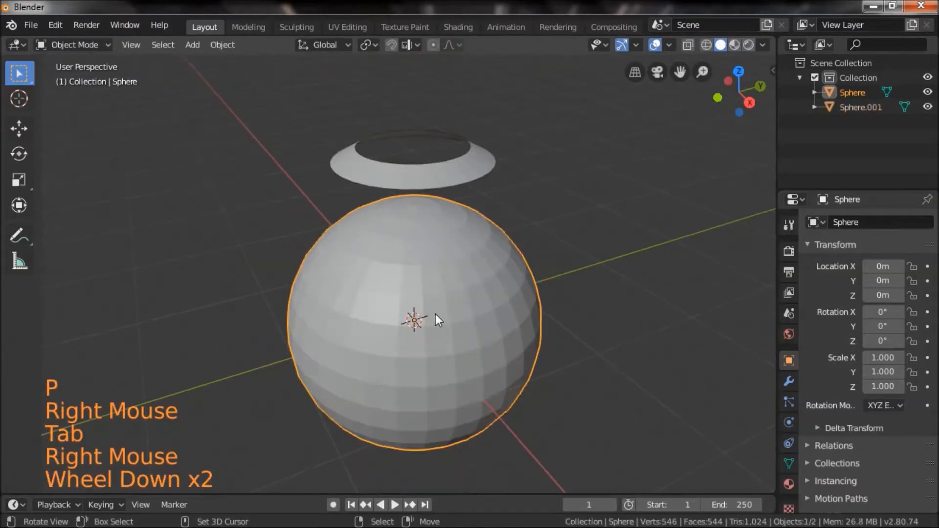
key("x")
Add an ico sphere at the scene origin with 4 subdivisions and a 1 m radius.
left_click_drag(434, 311, 459, 290, "shift")
key("shift+a")
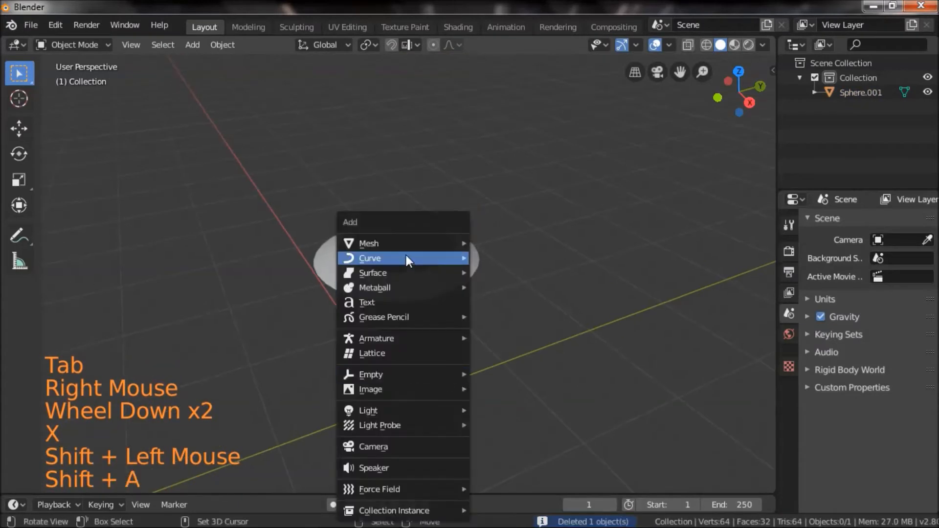
mouse_move(406, 245)
left_click(512, 302)
scroll(524, 325, "down", 3)
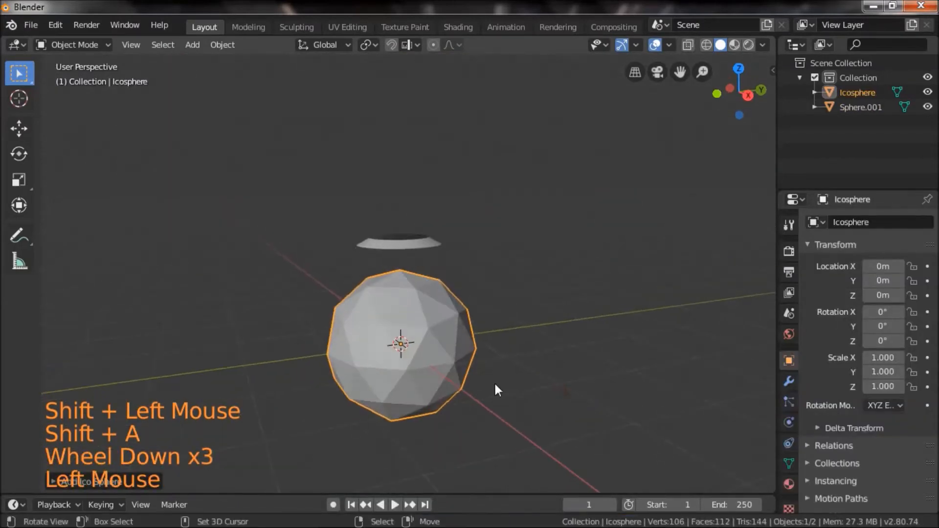
left_click(49, 482)
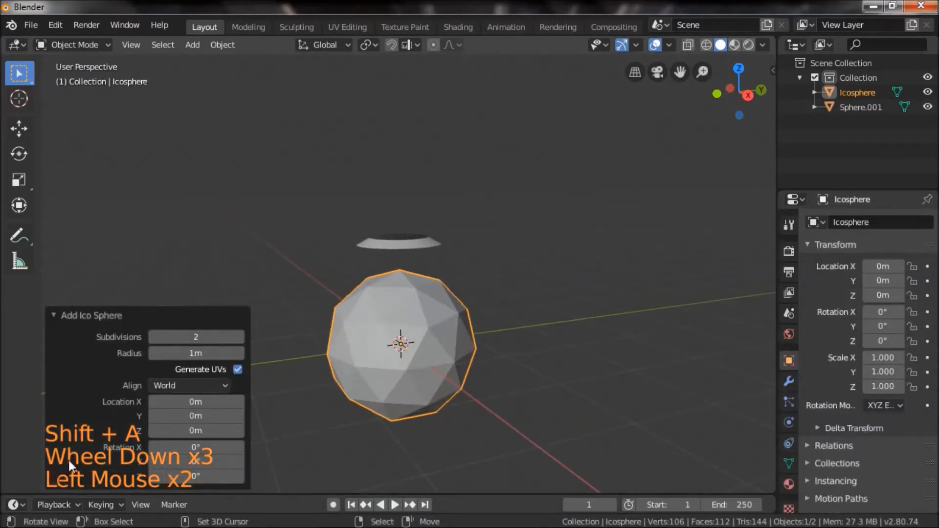
left_click(240, 335)
left_click_drag(515, 348, 523, 298)
Edit the separated ring band and add one centred loop cut around its whole circumference.
scroll(520, 294, "up", 2)
left_click_drag(438, 183, 457, 178)
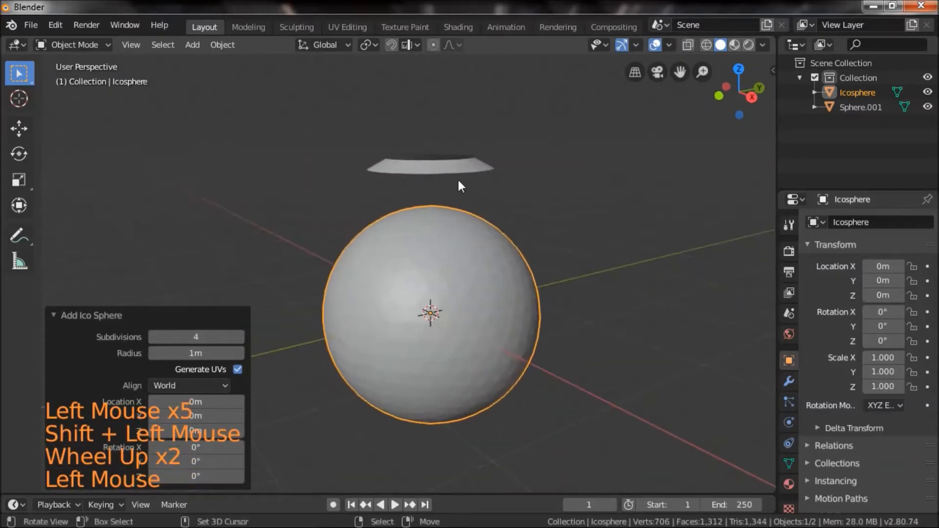
right_click(457, 173)
scroll(554, 221, "up", 2)
left_click_drag(546, 253, 535, 277)
scroll(534, 278, "up", 2)
key("Tab")
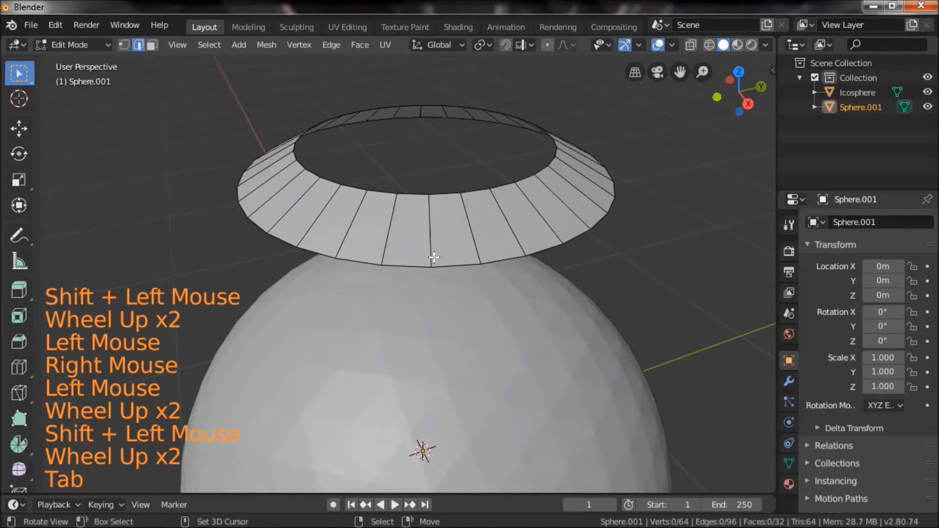
scroll(430, 221, "up", 1)
key("ctrl+r")
left_click(430, 216)
right_click(430, 216)
left_click_drag(430, 216, 471, 284, "shift")
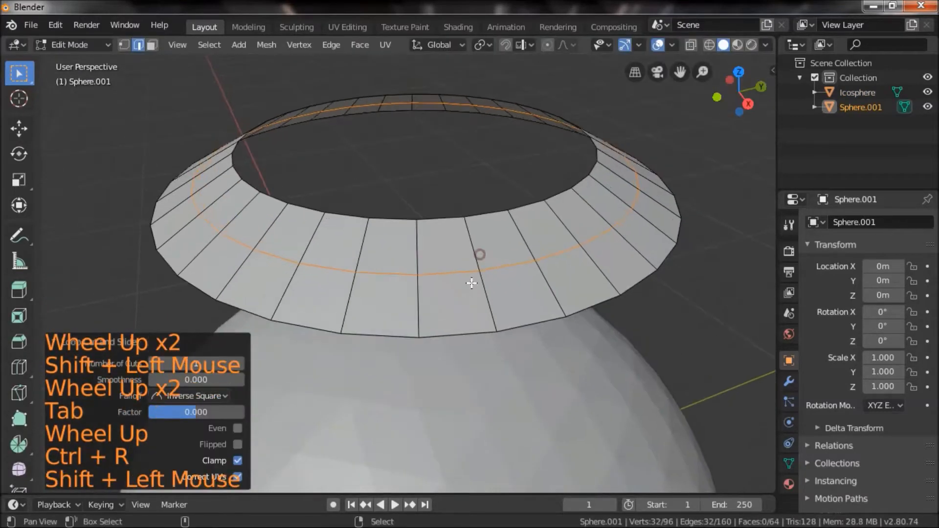
Move the new edge loop up 0.0119 m along Z and scale it to 1.023 so the ring bulges outward.
scroll(476, 299, "up", 1)
left_click(23, 131)
scroll(460, 119, "down", 1)
left_click_drag(415, 97, 415, 96)
key("s")
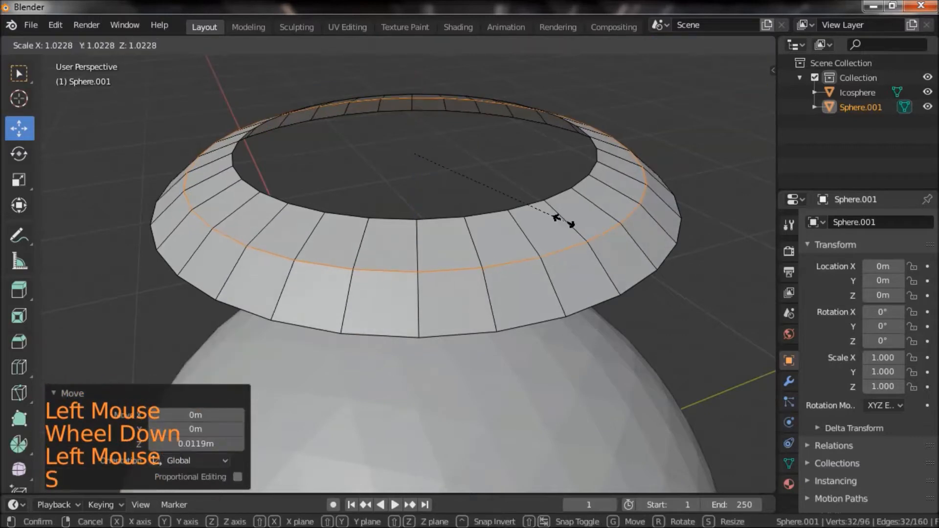
left_click(562, 218)
Bevel the ring's middle edge loop with a width of 0.0402 m and 1 segment.
key("ctrl+b")
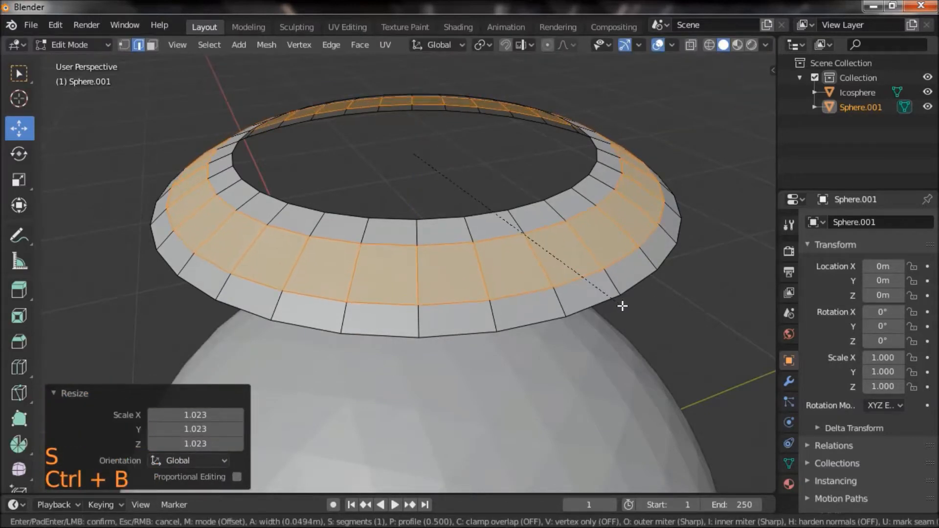
left_click(618, 305)
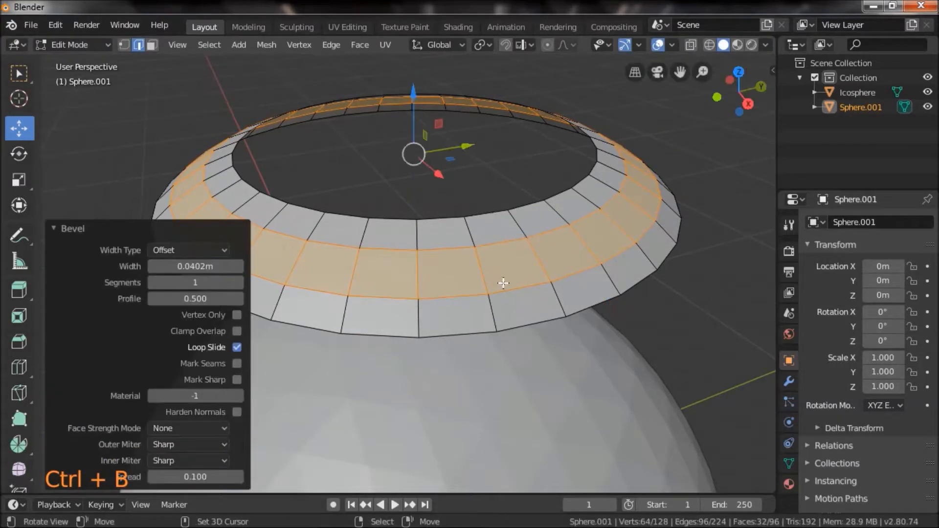
left_click(435, 314)
key("a")
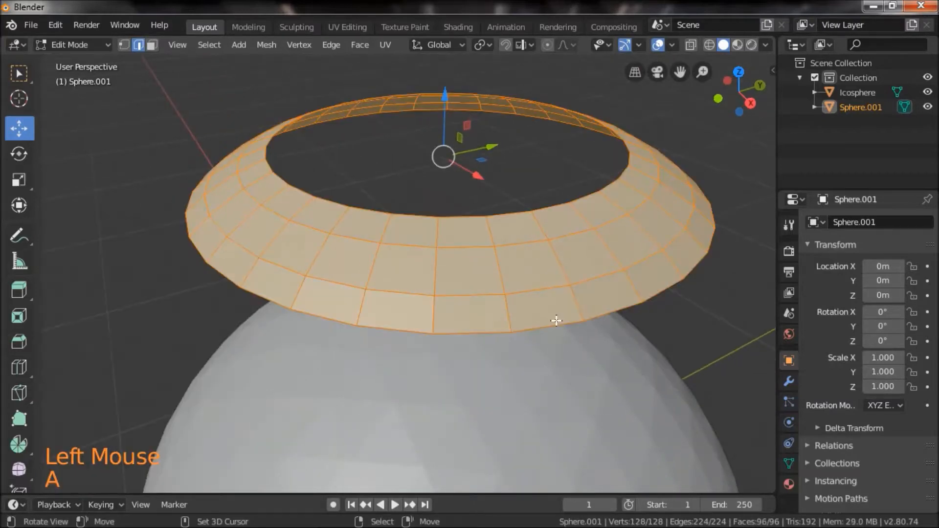
scroll(489, 334, "up", 2)
scroll(502, 367, "down", 2)
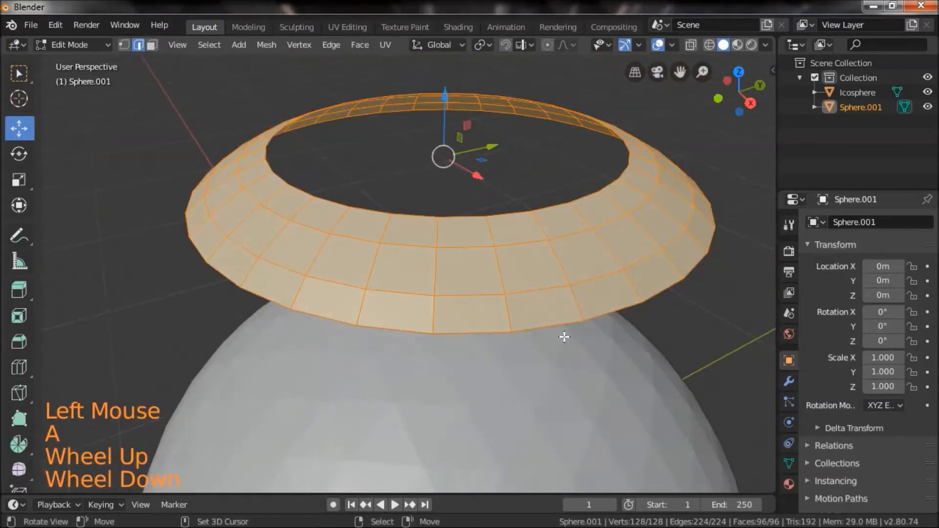
key("ctrl+b")
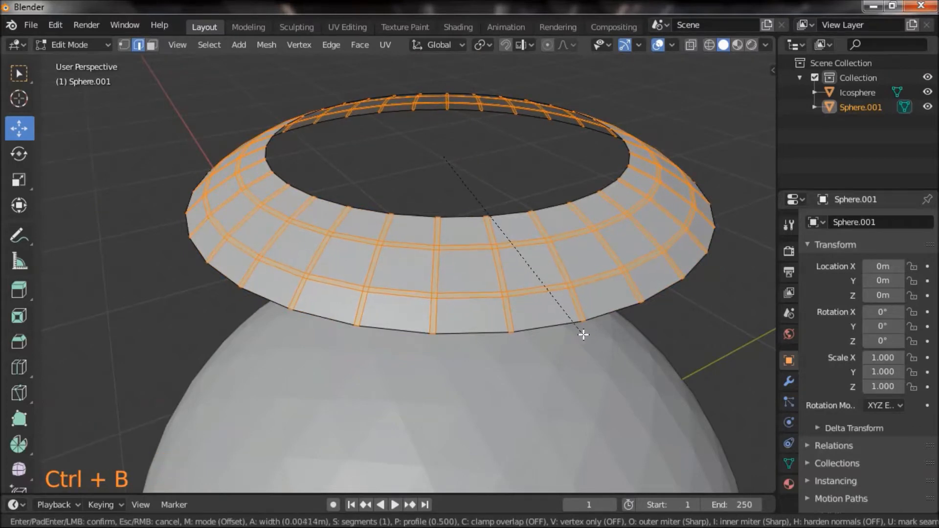
left_click(585, 334)
In face select mode, select the ring's middle face loop and deselect one face next to the X axis.
left_click(152, 45)
right_click(325, 248, "alt")
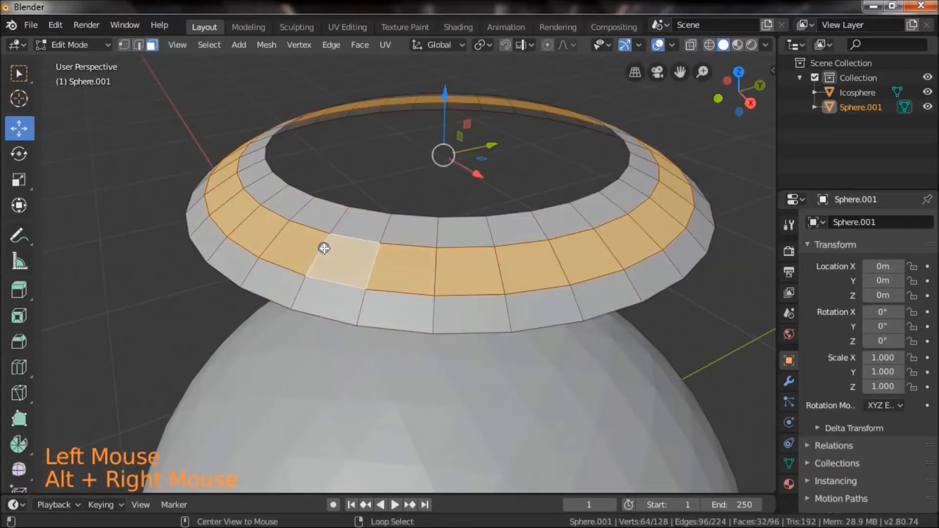
scroll(549, 309, "down", 2)
left_click(549, 308)
scroll(436, 335, "up", 1)
right_click(346, 355, "shift")
left_click_drag(279, 232, 407, 272)
left_click_drag(561, 321, 508, 255, "shift")
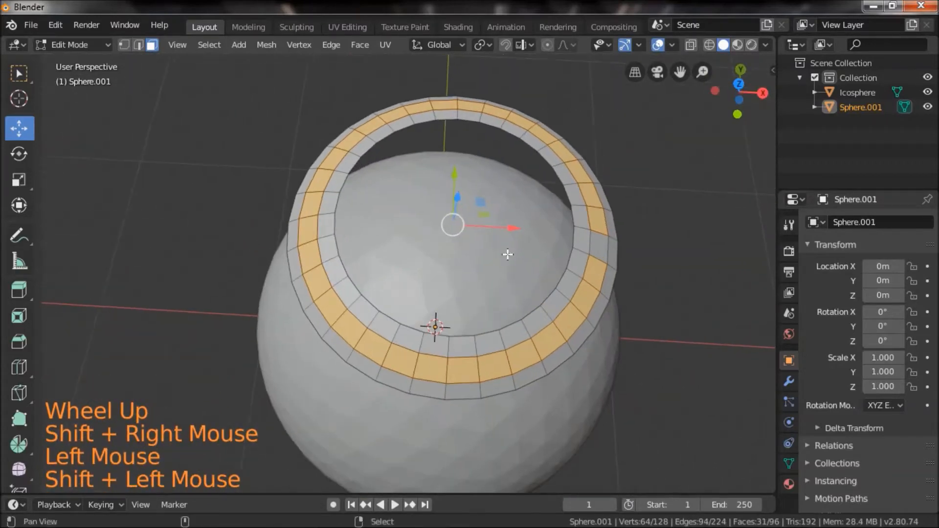
From the top orthographic view, deselect the face pairs at the four axis crossings and delete the remaining selected faces.
left_click(745, 82)
left_click(636, 74)
scroll(620, 284, "up", 2)
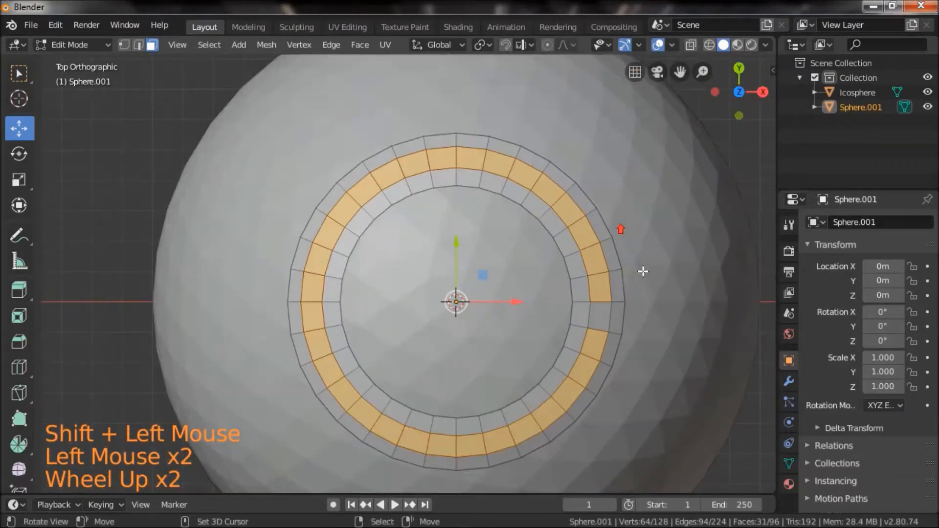
left_click_drag(620, 284, 591, 246, "shift")
right_click(573, 248, "shift")
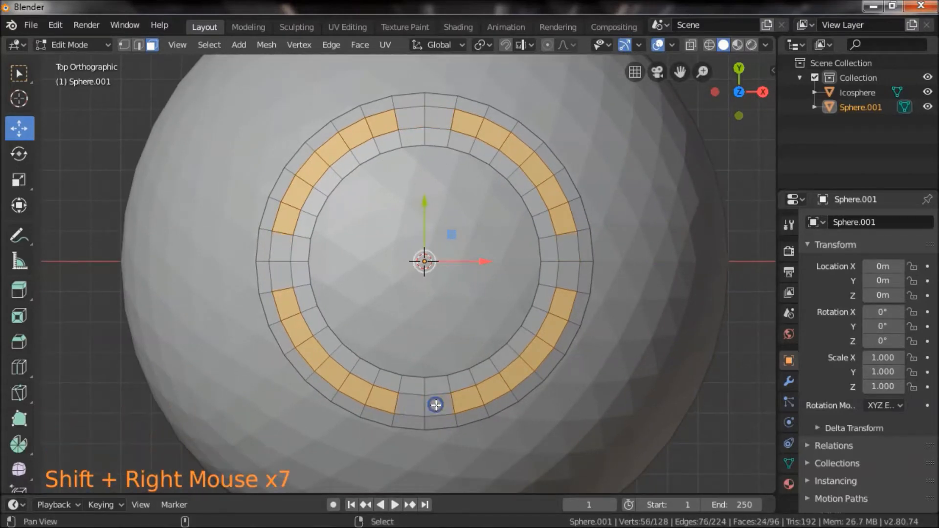
left_click_drag(613, 380, 546, 364)
scroll(546, 365, "up", 2)
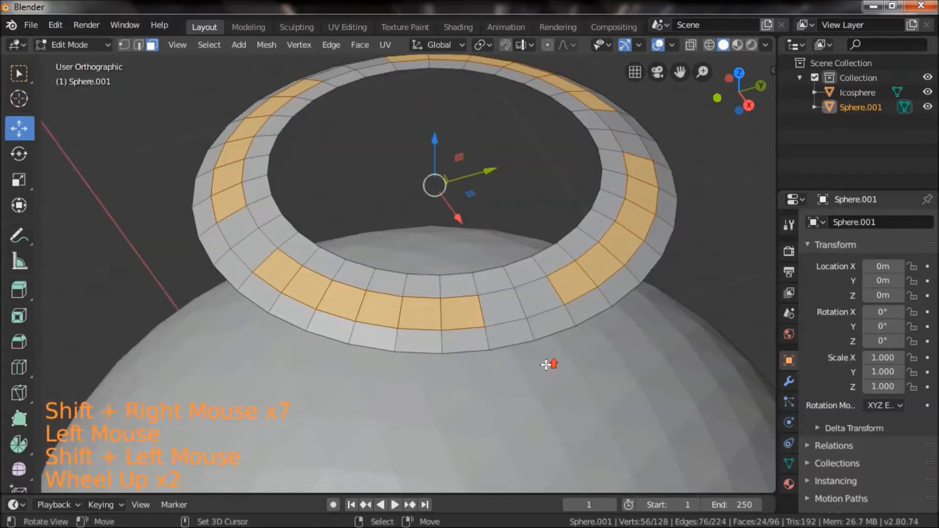
key("x")
left_click(528, 325)
left_click_drag(569, 293, 560, 321, "shift")
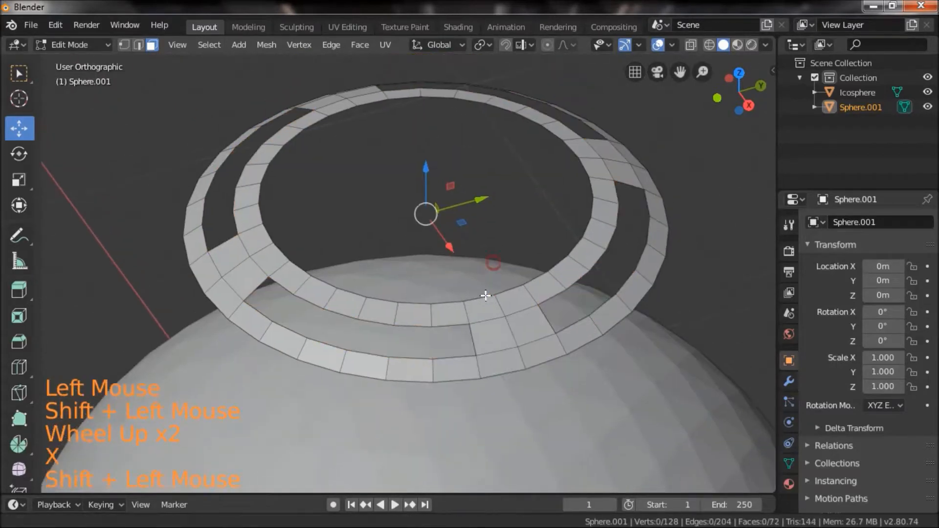
Select the whole ring mesh and bevel its edges with a width of 0.0179 m and 1 segment.
scroll(559, 320, "up", 1)
key("a")
scroll(577, 333, "up", 2)
scroll(609, 346, "down", 1)
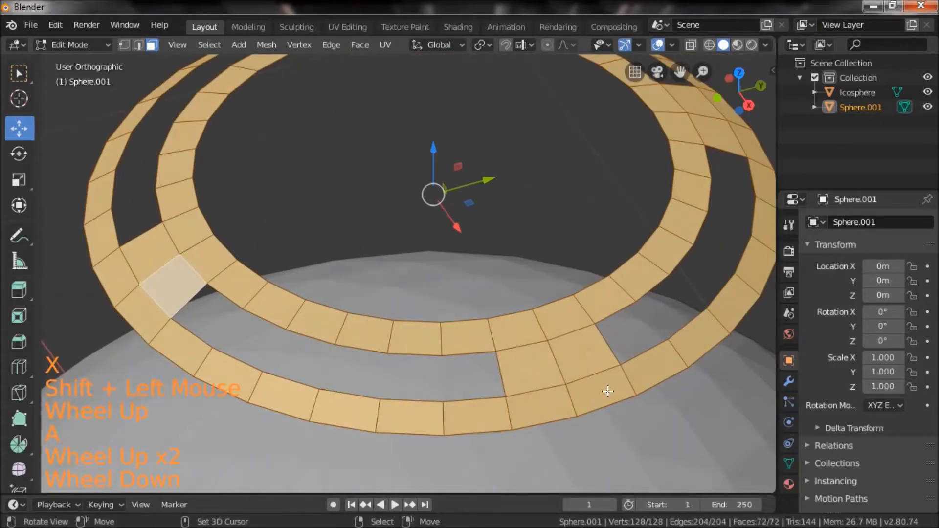
key("ctrl+b")
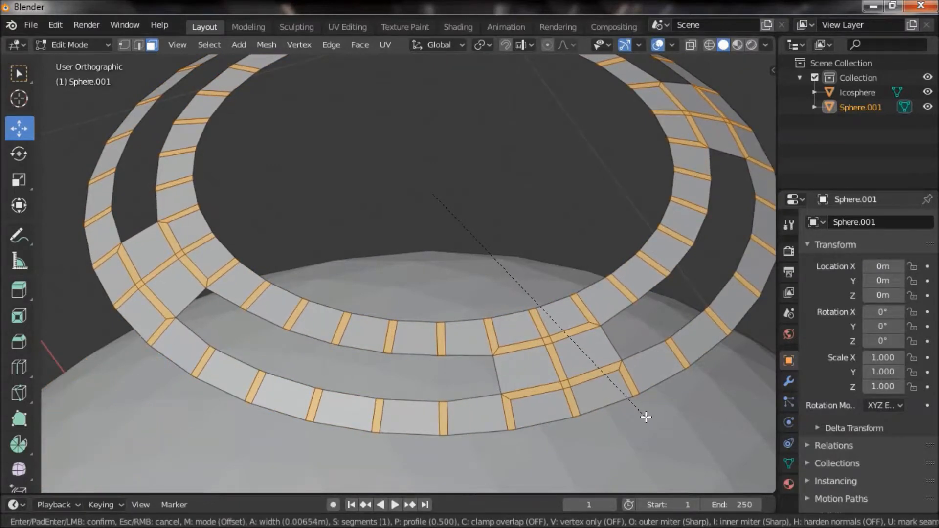
left_click(724, 446)
scroll(719, 442, "down", 2)
left_click_drag(518, 263, 511, 293)
scroll(488, 300, "up", 2)
scroll(511, 293, "up", 1)
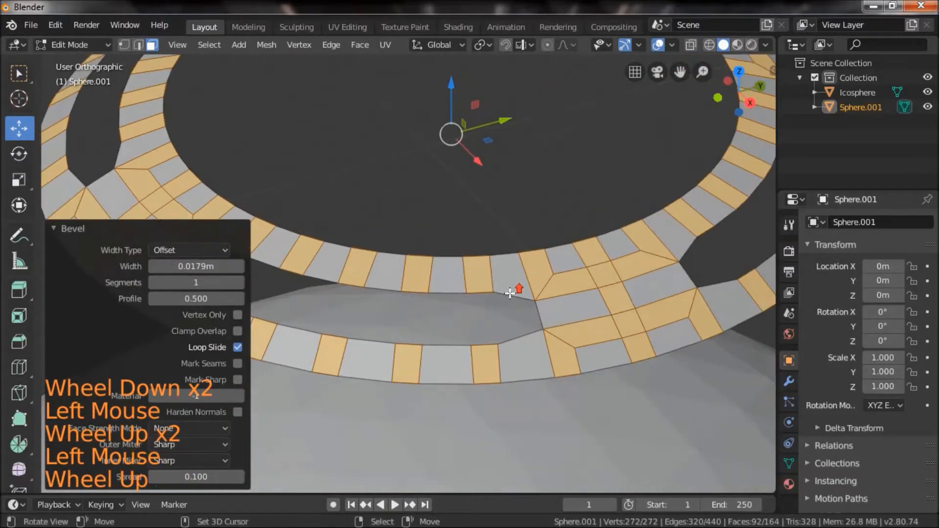
Add one centred loop cut around the ring's inner band and another around its outer band.
key("ctrl+r")
left_click(490, 277)
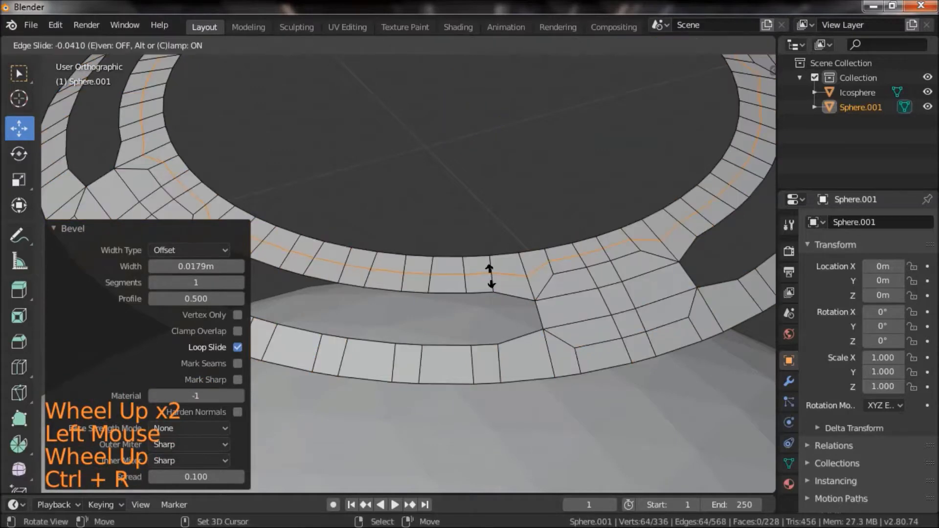
right_click(513, 344)
key("ctrl+r")
left_click(499, 361)
right_click(503, 362)
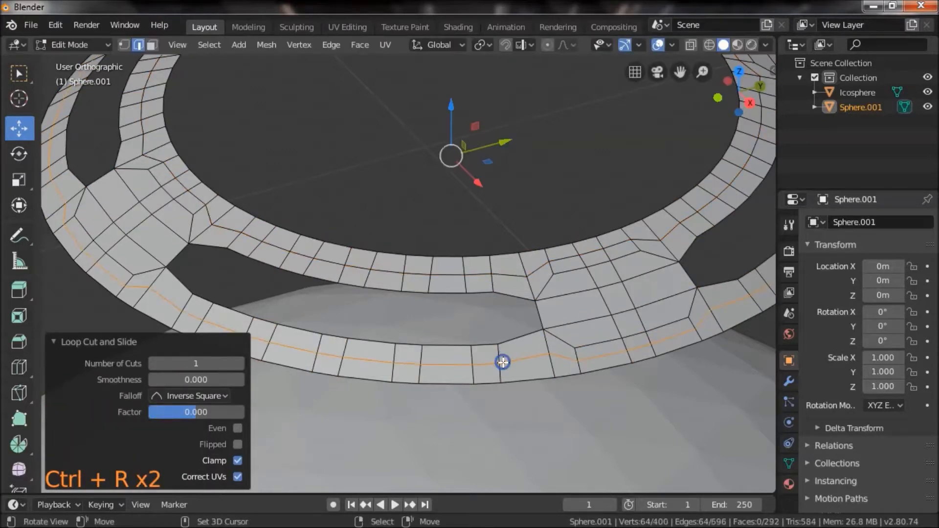
Select both new edge loops together and raise them 0.00714 m along the Z axis.
right_click(447, 279, "alt+shift")
left_click_drag(533, 306, 534, 390)
left_click_drag(649, 84, 526, 209)
scroll(411, 314, "down", 4)
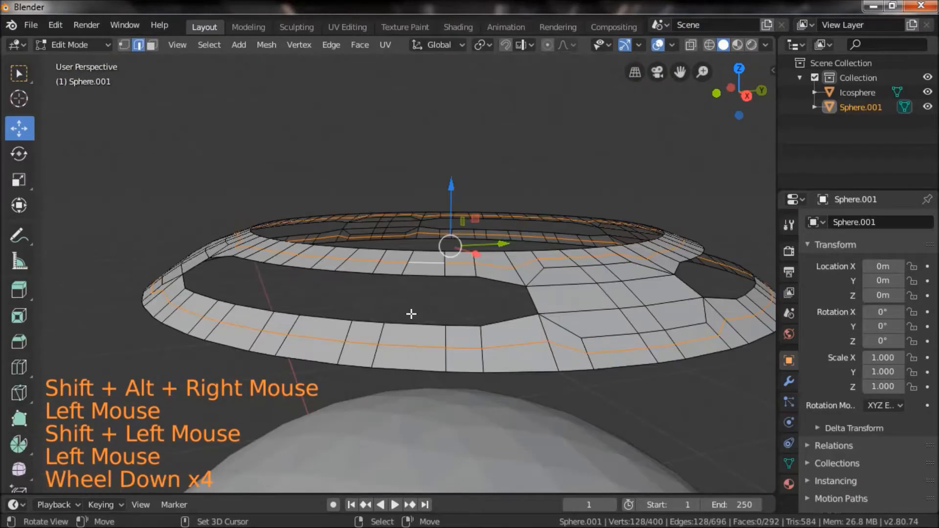
left_click_drag(411, 314, 417, 326)
scroll(416, 325, "up", 1)
left_click_drag(482, 213, 480, 210)
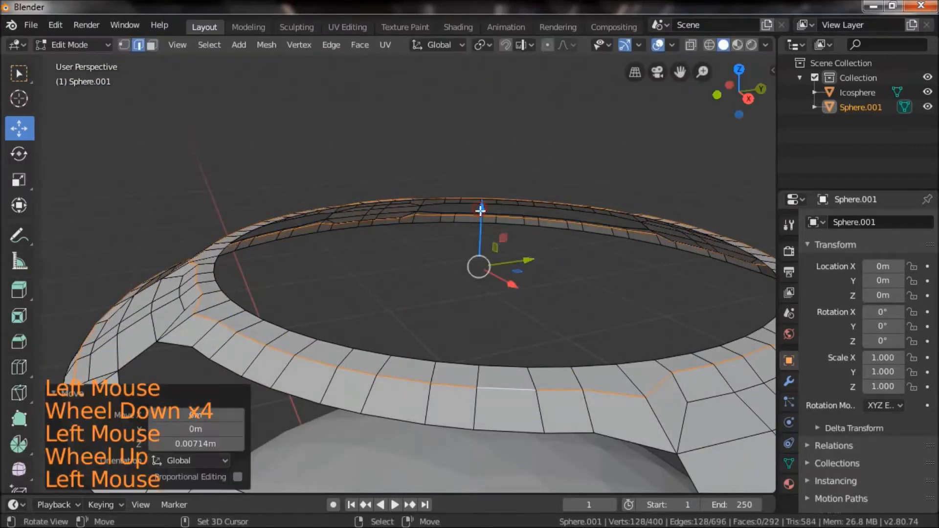
scroll(490, 379, "down", 1)
left_click_drag(491, 380, 489, 359, "shift")
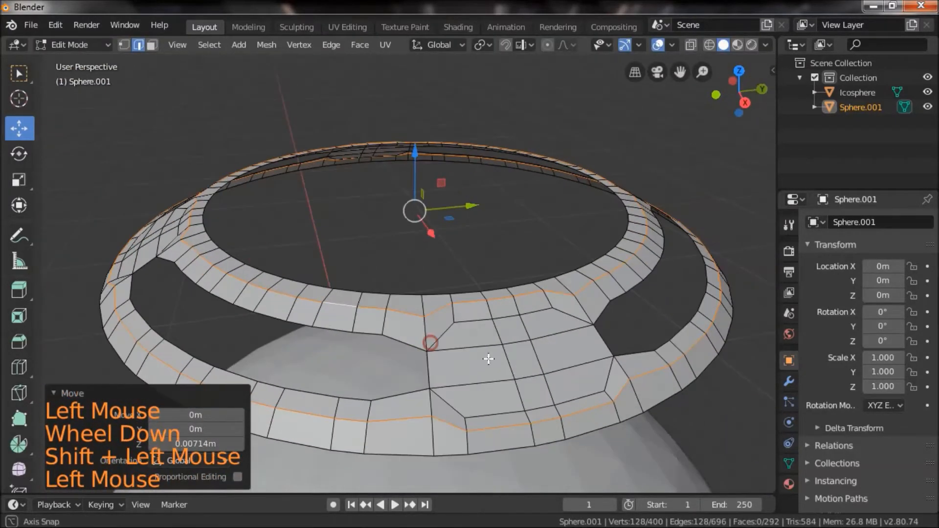
Bevel the two selected edge loops into narrow strips about 0.0044 m wide.
key("ctrl+b")
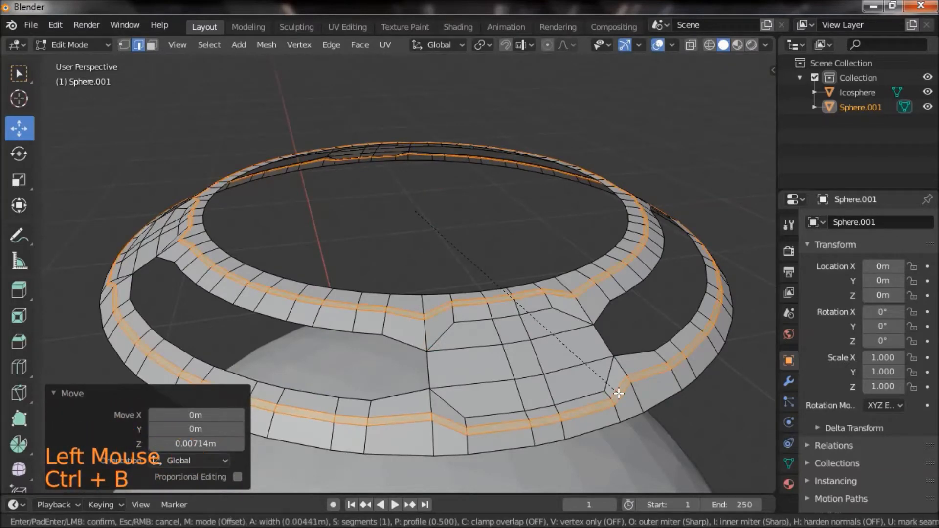
left_click(619, 393)
scroll(509, 351, "down", 2)
left_click_drag(501, 351, 490, 386)
Delete the narrow beveled strip faces to leave gaps in the ring, and return to Object Mode.
key("x")
left_click(504, 361)
left_click_drag(364, 385, 440, 363)
key("a")
scroll(488, 363, "up", 1)
key("Tab")
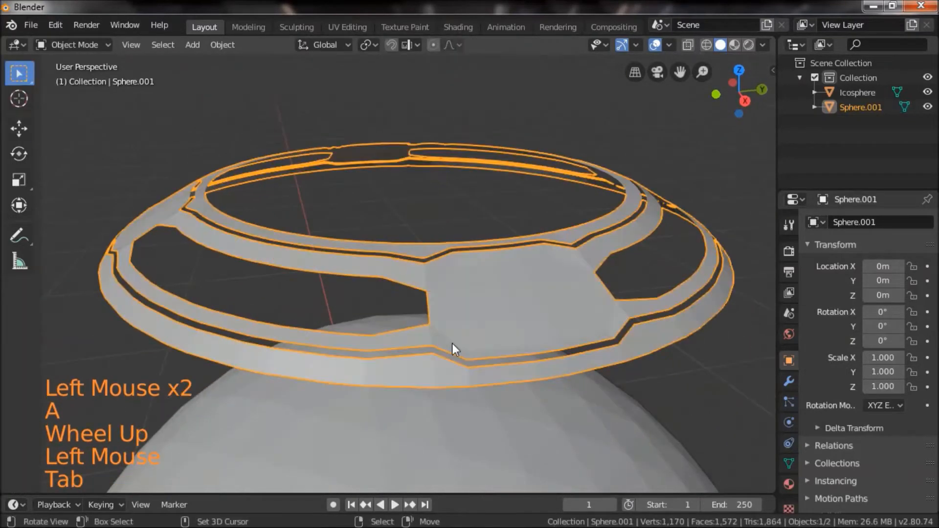
In Edit Mode, select the whole linked inner strip of the ring and scale it down to about 0.97.
left_click_drag(430, 317, 438, 340)
key("Tab")
right_click(430, 324)
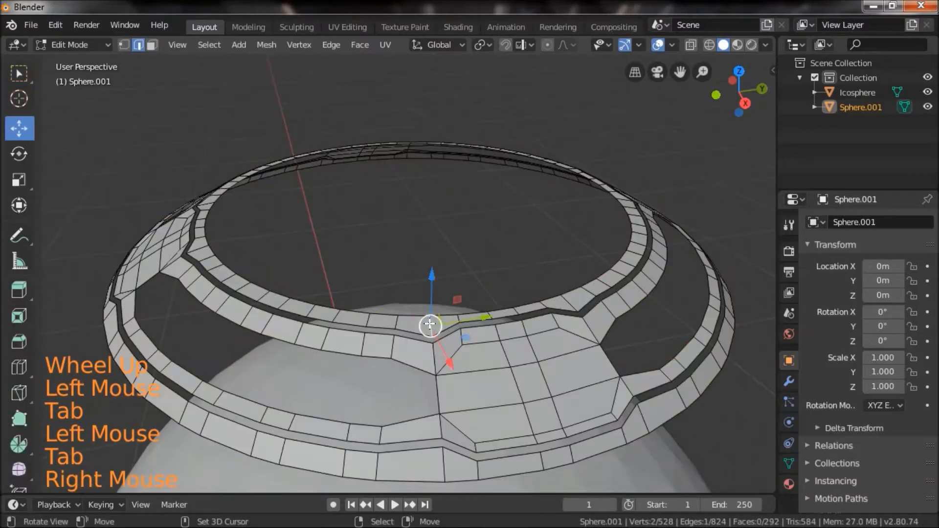
key("ctrl+l")
key("s")
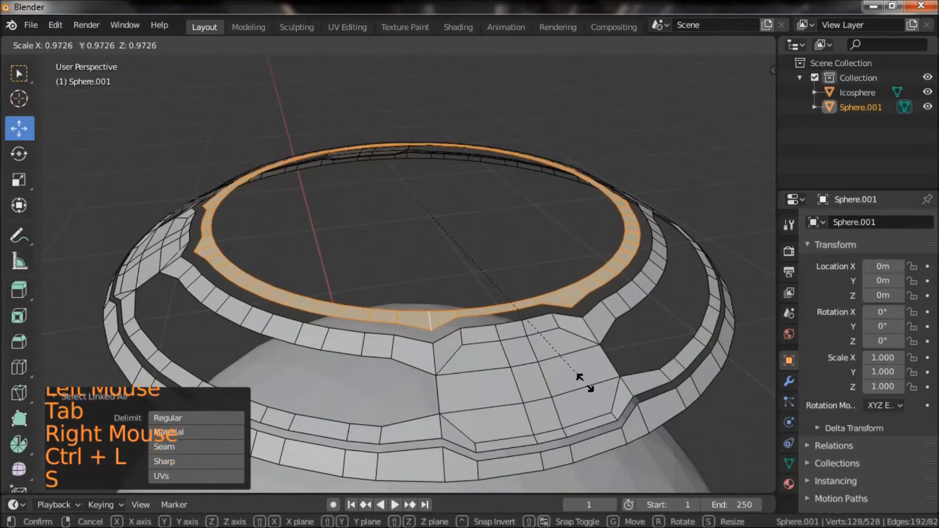
left_click(581, 382)
Select the whole linked outer strip of the ring, scale it up slightly to widen its gap, and return to Object Mode.
left_click_drag(437, 363, 440, 391, "shift")
right_click(420, 424)
key("ctrl+l")
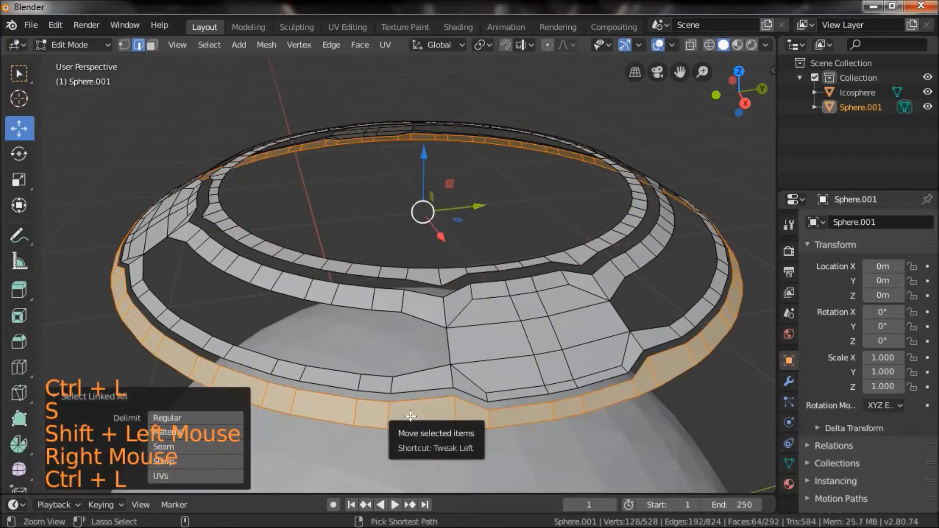
key("s")
left_click(613, 427)
scroll(583, 409, "down", 2)
left_click_drag(582, 409, 533, 352)
key("Tab")
scroll(585, 386, "up", 1)
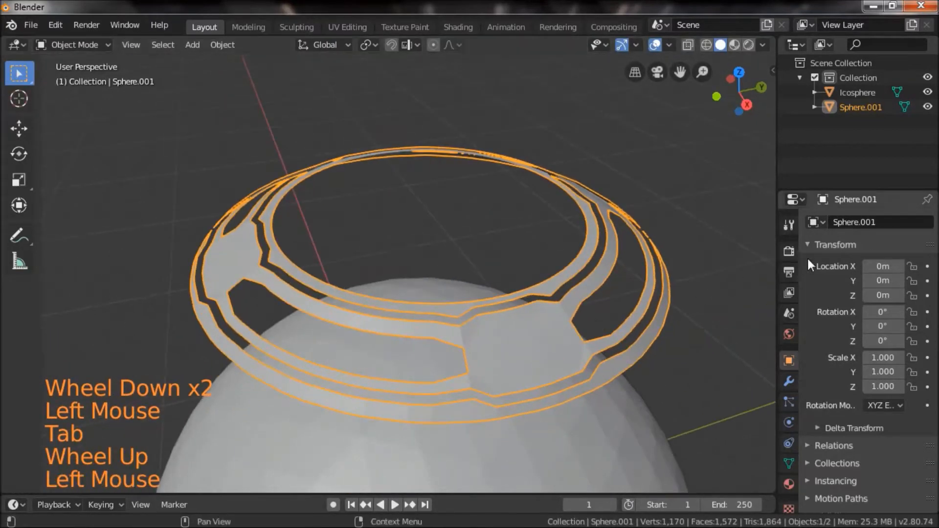
Add a Solidify modifier to the ring object.
left_click(789, 381)
left_click(838, 222)
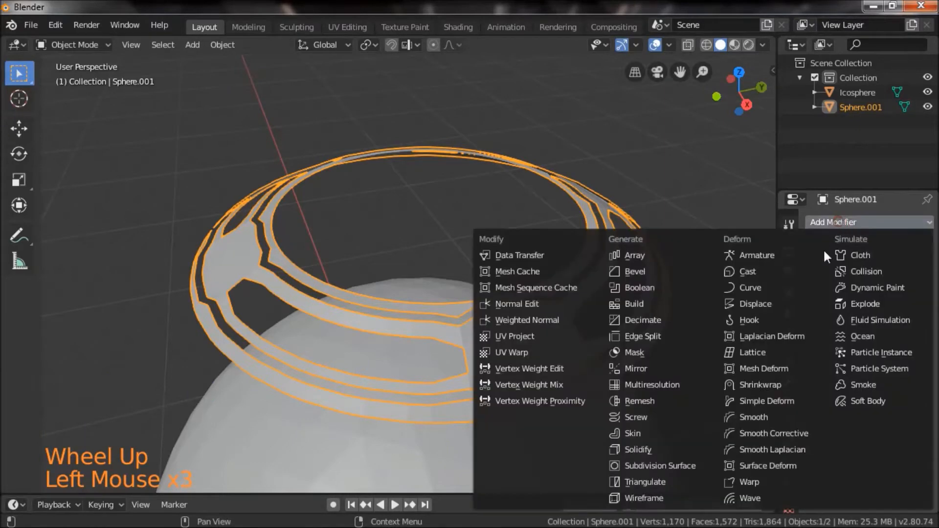
left_click(636, 450)
middle_click_drag(620, 421, 597, 354)
scroll(597, 357, "up", 2)
scroll(593, 367, "down", 1)
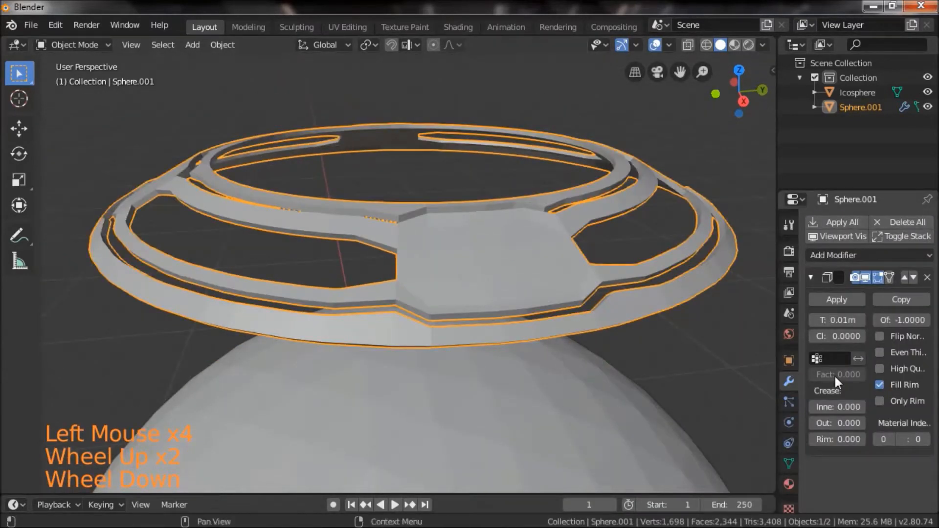
Adjust the Solidify thickness of the ring and apply the modifier.
left_click(860, 318)
middle_click_drag(428, 358, 684, 313)
left_click(834, 298)
scroll(551, 372, "down", 2)
mouse_move(550, 372)
middle_mouse_down()
mouse_move(541, 473)
mouse_move(406, 369)
mouse_move(487, 420)
mouse_move(597, 405)
mouse_move(547, 357)
middle_mouse_up()
scroll(549, 365, "up", 1)
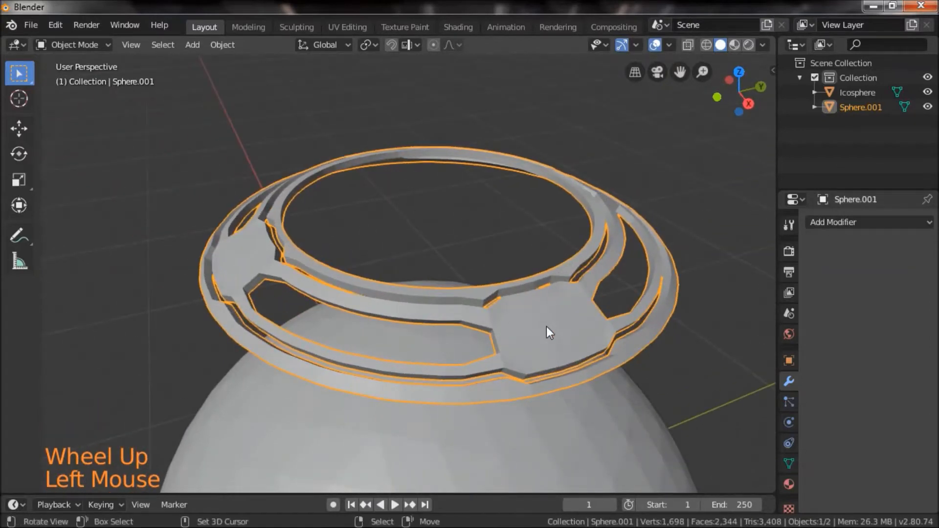
In Edit Mode, select the entire linked middle panel of the ring.
key("Tab")
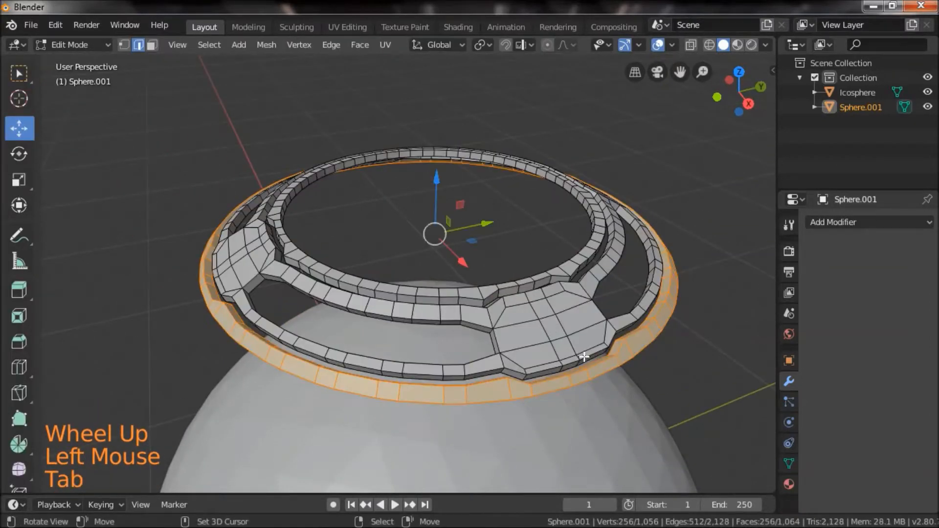
right_click(548, 317)
key("ctrl+l")
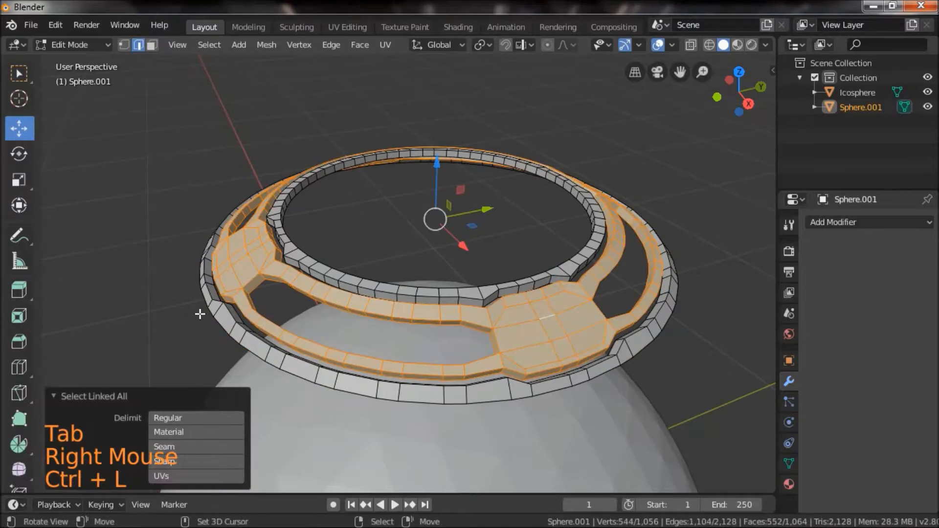
Try to shift the ring's selected middle panel along the Z axis.
left_click_drag(199, 315, 314, 239)
left_click_drag(427, 139, 428, 171)
scroll(560, 362, "down", 2)
left_click_drag(559, 363, 536, 357)
key("ctrl+z")
scroll(587, 353, "up", 1)
key("Tab")
right_click(535, 357)
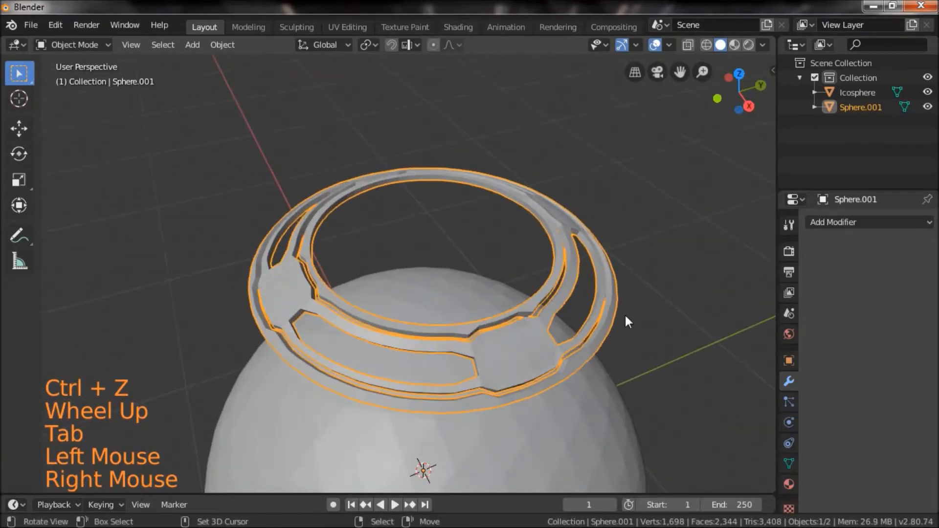
Reopen the ring in Edit Mode and give the object the existing material named Material.
key("Tab")
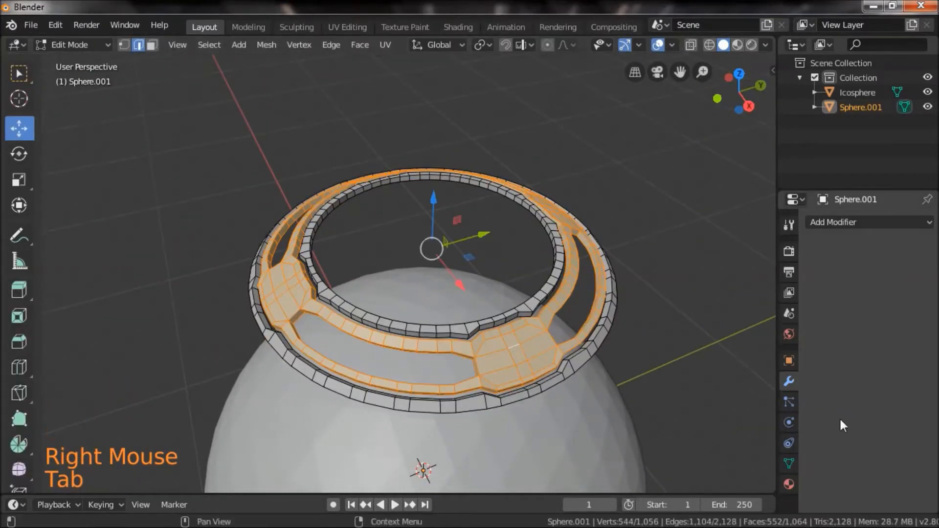
left_click(789, 483)
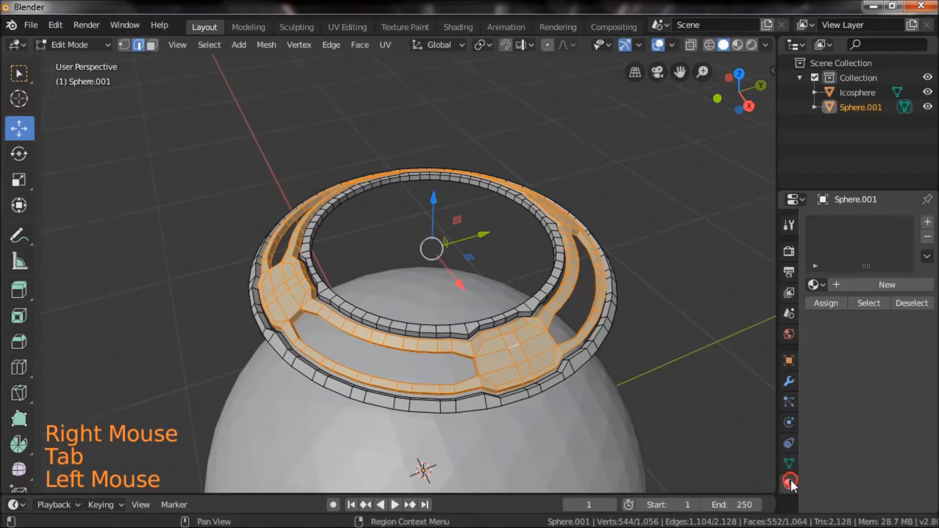
left_click(816, 284)
left_click(747, 304)
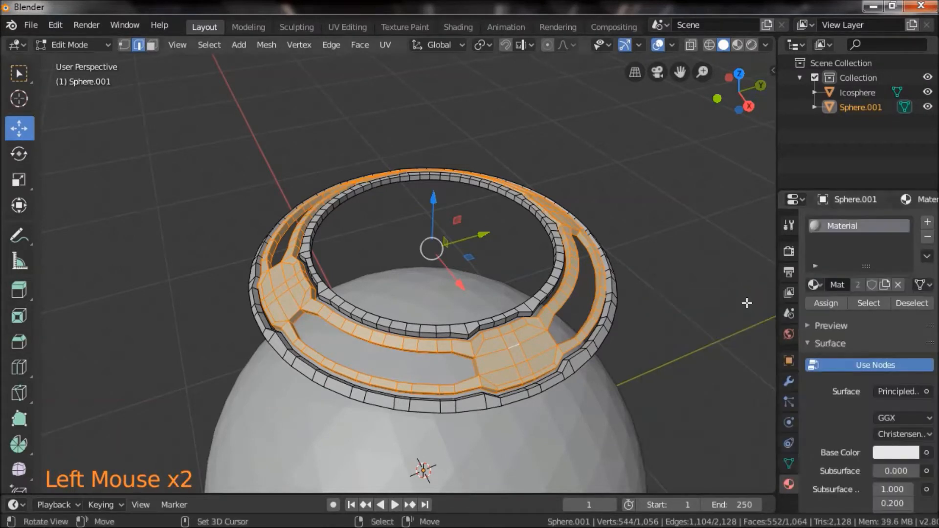
Add a second material slot with a new material, assign it to the selected middle panel, and return to Object Mode.
left_click(928, 222)
left_click(854, 318)
left_click(835, 333)
left_click(837, 333)
key("Tab")
Shade the ring smooth and enable Auto Smooth for its normals.
scroll(602, 318, "down", 4)
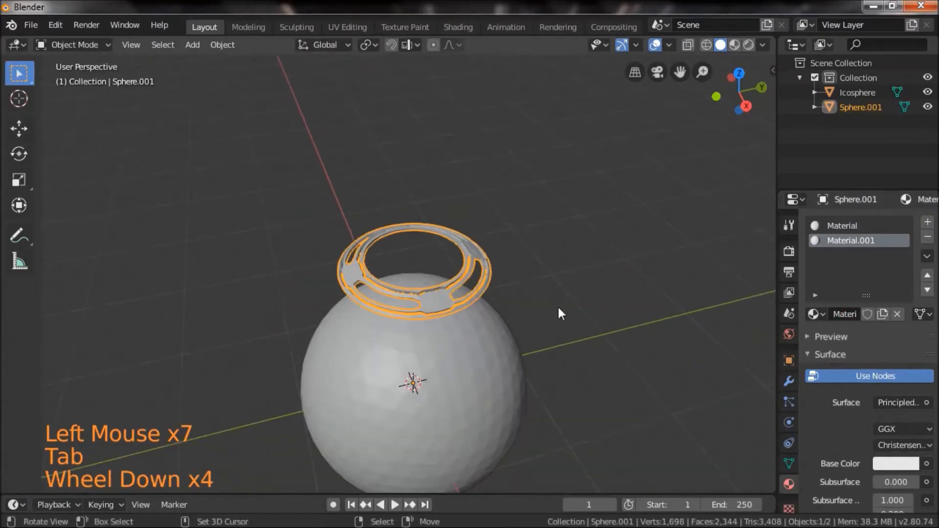
key("w")
scroll(539, 309, "up", 4)
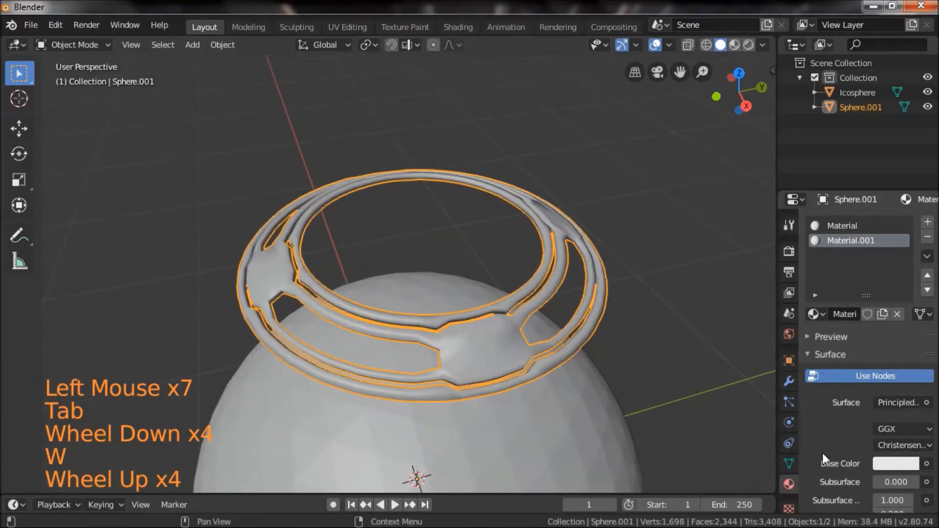
left_click(788, 462)
left_click(827, 474)
scroll(825, 474, "down", 2)
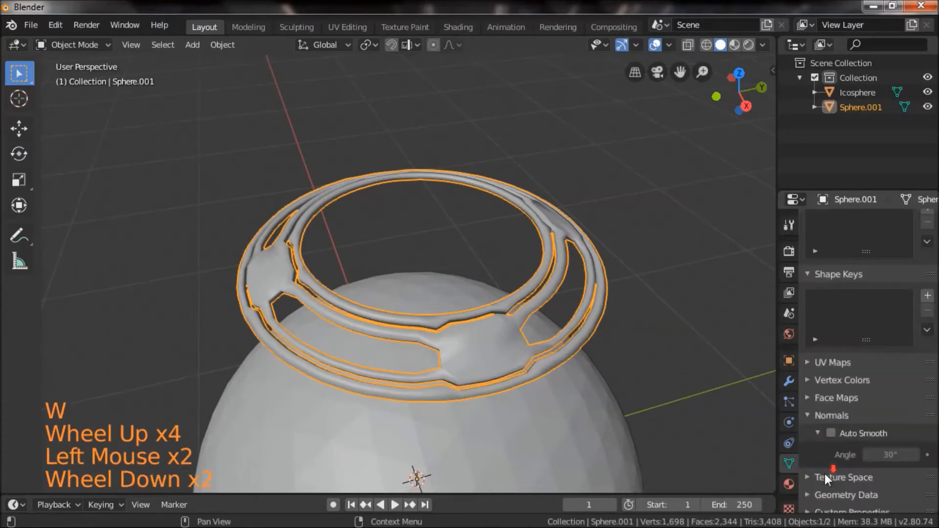
left_click(830, 433)
scroll(568, 339, "down", 2)
left_click(561, 409)
Select the ico sphere, add a particle system to it, and set the particle type to Hair.
left_click_drag(587, 401, 548, 299, "shift")
scroll(555, 334, "down", 2)
right_click(448, 346)
scroll(548, 298, "up", 2)
left_click(789, 382)
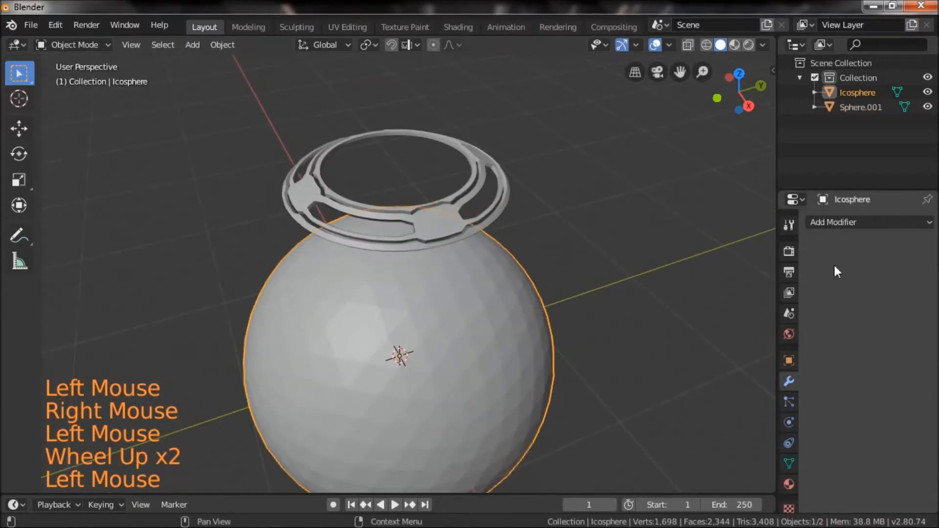
left_click(851, 222)
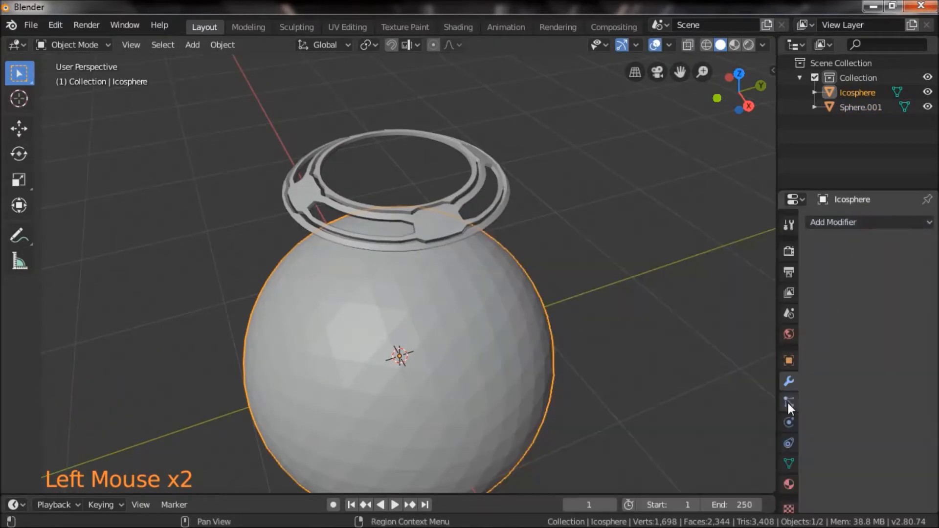
left_click(788, 403)
left_click(928, 222)
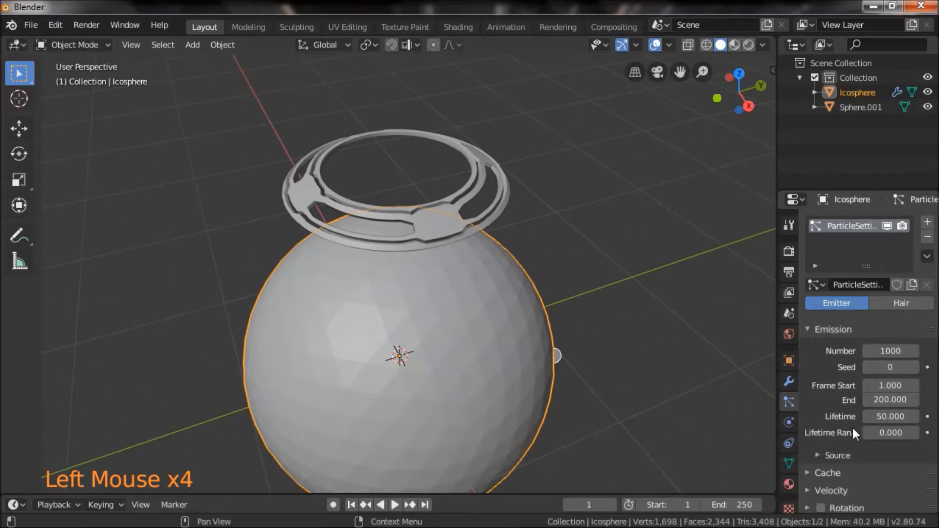
scroll(851, 420, "down", 5)
scroll(861, 371, "up", 4)
left_click(910, 274)
Render the hair particles as Object, using the Sphere.001 ring as the instance object.
scroll(868, 384, "down", 5)
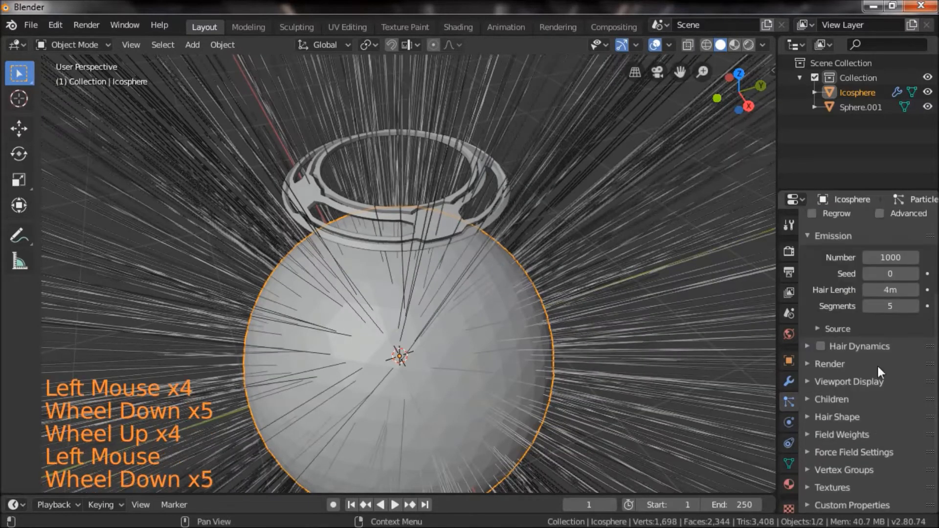
left_click(826, 366)
scroll(854, 389, "down", 3)
left_click(902, 299)
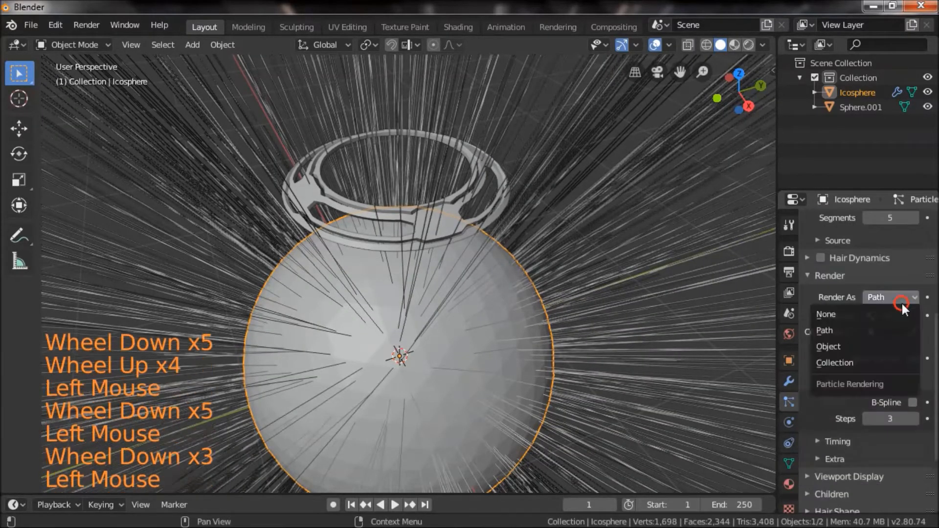
left_click(839, 345)
left_click(913, 405)
left_click(490, 168)
scroll(582, 308, "down", 4)
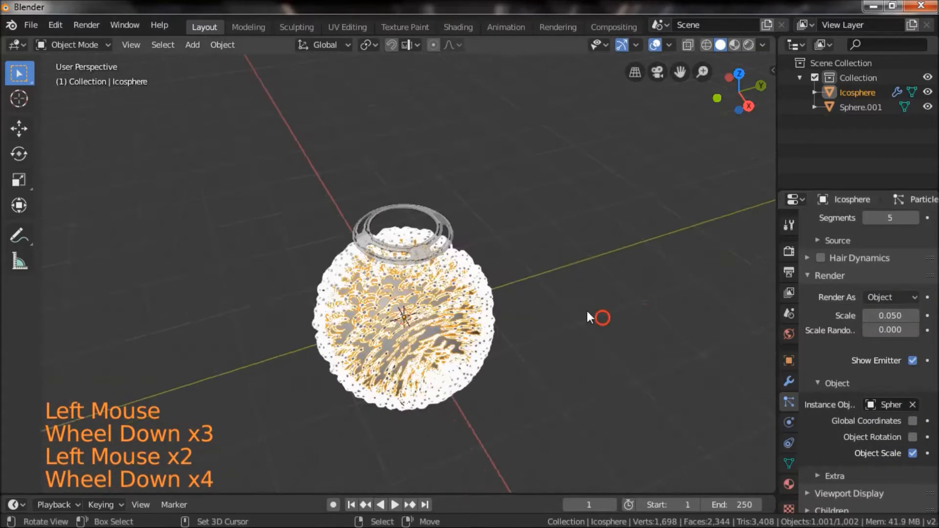
Select the original ring and move it well away from the sphere along the Y axis.
left_click(749, 106)
right_click(411, 210)
left_click(32, 127)
left_click_drag(466, 327, 61, 326)
scroll(587, 339, "up", 4)
Rotate the original ring 90° around the Y axis.
left_click_drag(607, 342, 518, 396)
left_click_drag(516, 399, 504, 235, "shift")
scroll(497, 294, "down", 2)
left_click_drag(495, 300, 437, 254)
type("ry90")
key("Return")
left_click_drag(450, 368, 420, 372)
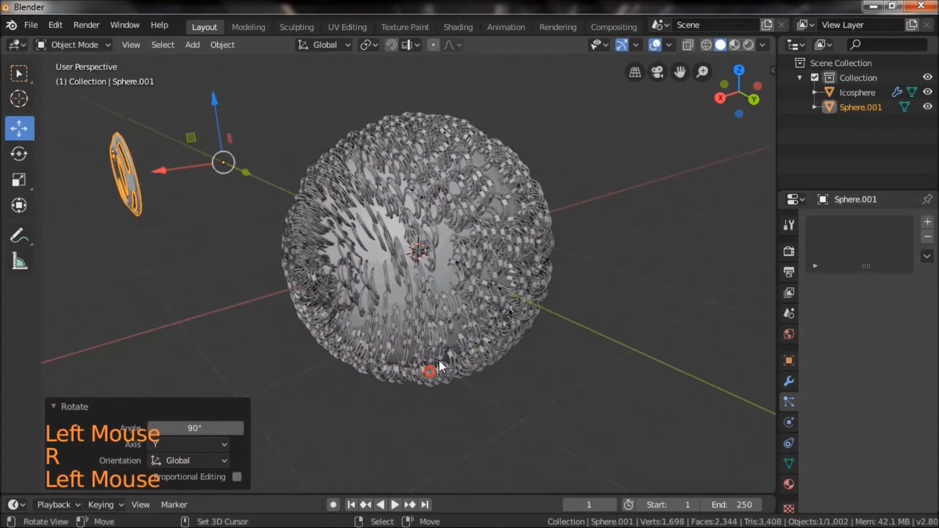
Select the ico sphere and enable Object Rotation for its particle instances.
right_click(425, 374)
scroll(897, 418, "down", 4)
scroll(909, 429, "down", 4)
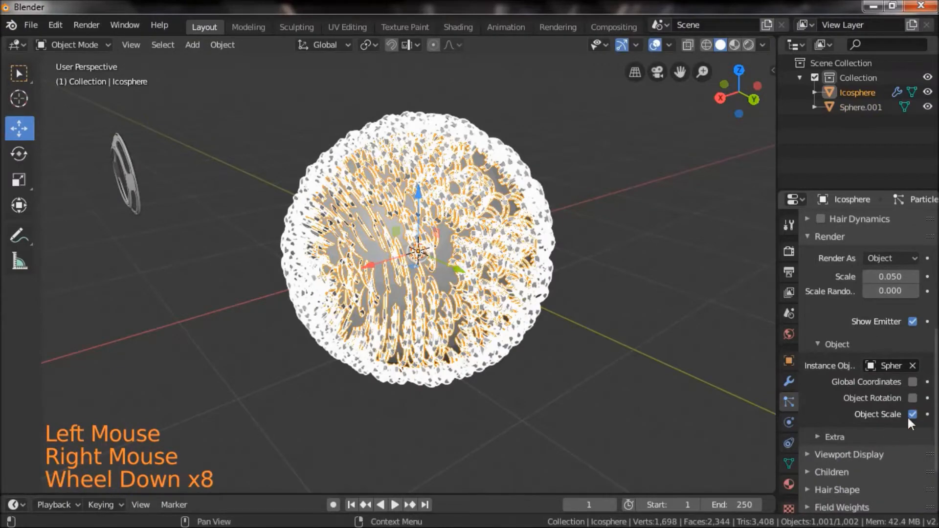
left_click(912, 400)
left_click_drag(675, 313, 573, 399)
Set the Scale Randomness of the particle instances to 0.620.
scroll(572, 399, "up", 1)
scroll(900, 392, "up", 3)
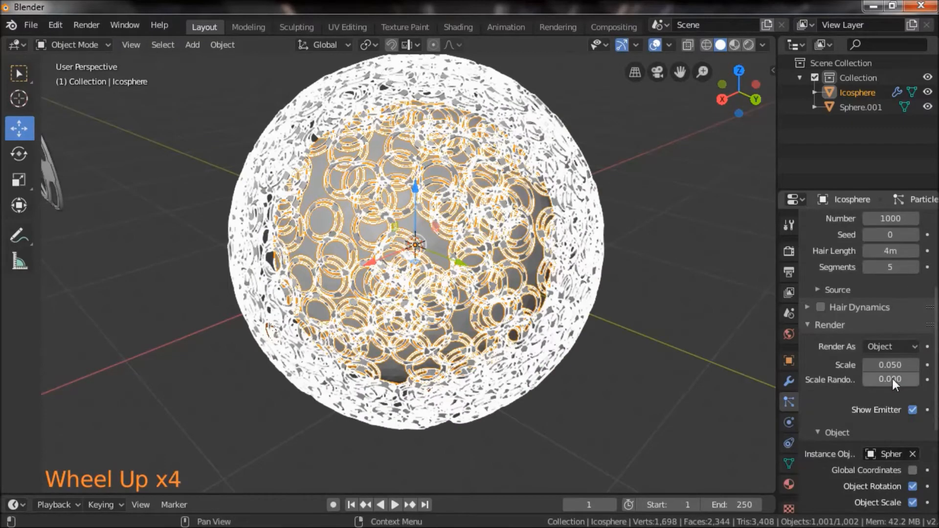
left_click(892, 380)
left_click_drag(892, 381, 924, 381)
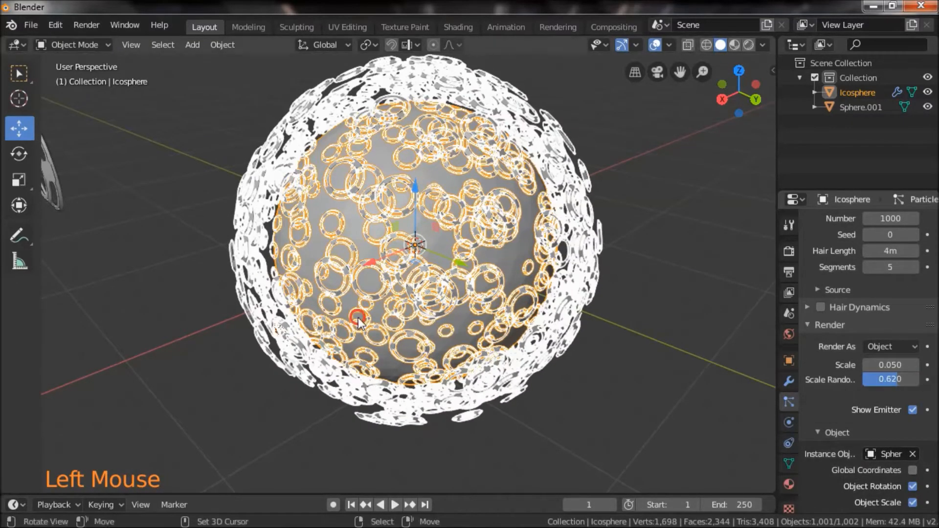
Select the original ring and move its origin onto its own geometry.
left_click_drag(234, 229, 193, 224)
scroll(188, 223, "down", 2)
left_click_drag(230, 105, 275, 214, "shift")
right_click(258, 230)
scroll(249, 308, "up", 1)
left_click_drag(248, 308, 251, 129)
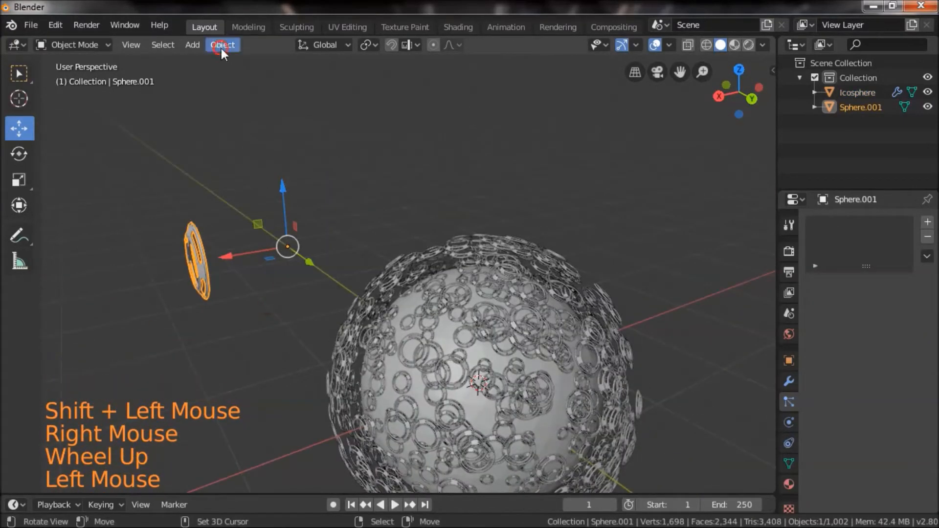
left_click(247, 77)
left_click(436, 120)
Select the ico sphere and set its hair particle number to 708 and the instance scale to 0.150.
left_click_drag(614, 289, 531, 105, "shift")
scroll(542, 202, "up", 3)
left_click_drag(553, 321, 507, 256)
right_click(507, 257)
scroll(507, 257, "down", 2)
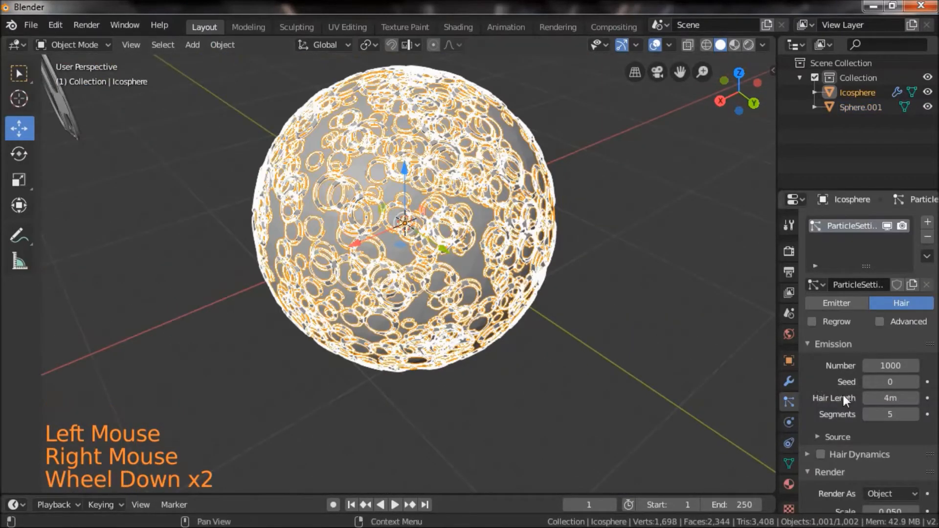
scroll(843, 392, "up", 1)
left_click_drag(883, 366, 862, 366)
left_click_drag(890, 366, 785, 366)
scroll(861, 439, "down", 5)
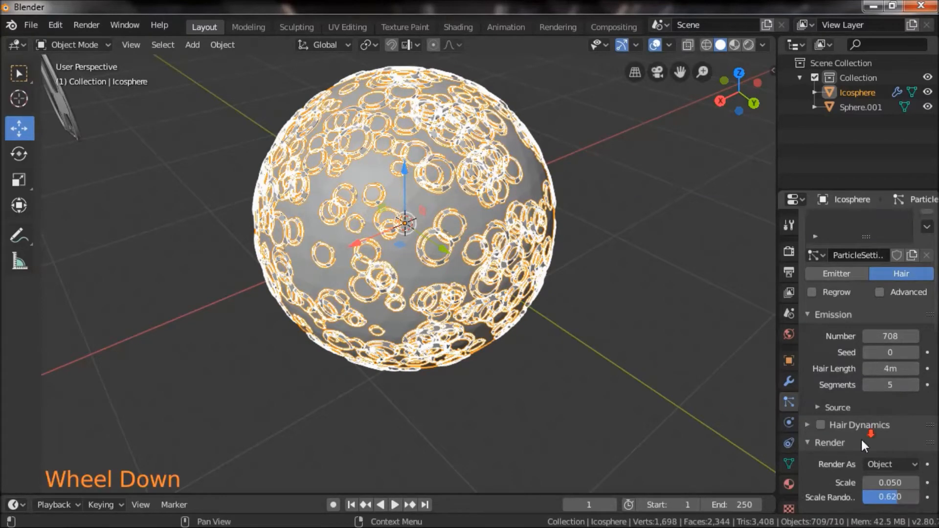
left_click_drag(890, 365, 915, 365)
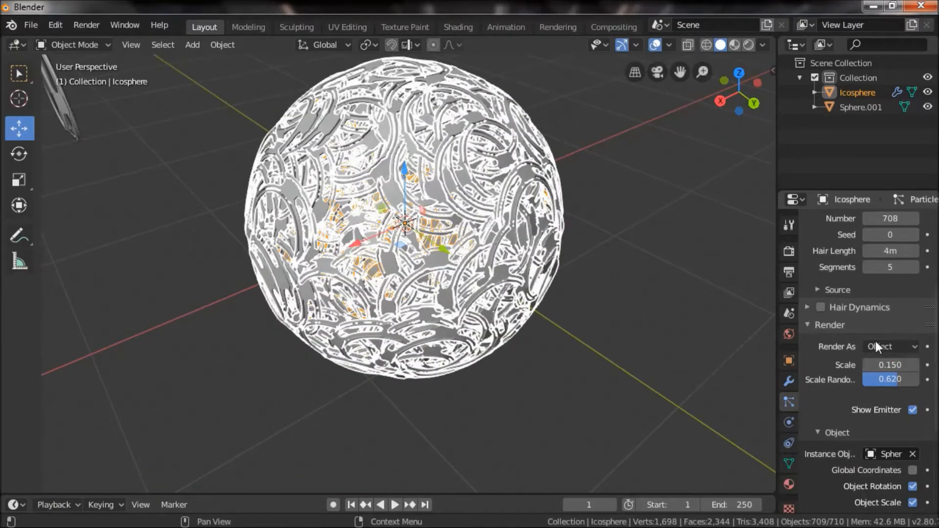
Reduce the number of hair particles to 337 and check the ring coverage around the sphere.
scroll(879, 336, "up", 2)
left_click_drag(890, 278, 840, 277)
left_click_drag(573, 340, 486, 361)
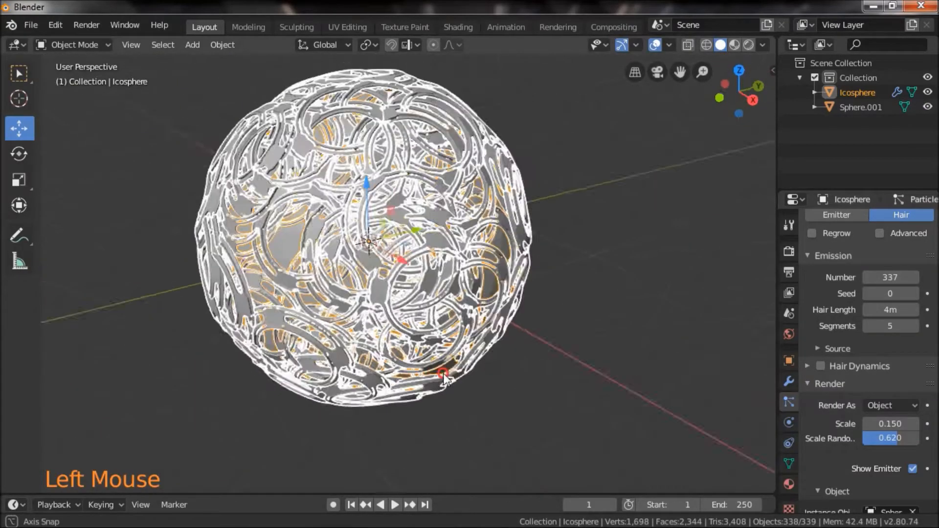
scroll(485, 357, "down", 4)
scroll(513, 354, "up", 5)
left_click_drag(551, 361, 338, 348)
scroll(554, 374, "down", 1)
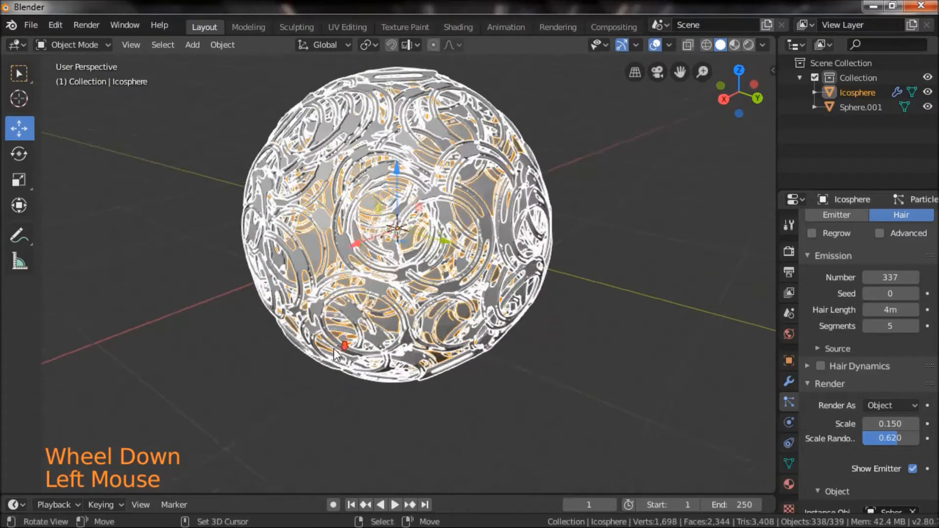
In Edit Mode on the original ring, select the linked inner strip and shift it about 0.10 m along the X axis.
scroll(335, 346, "down", 2)
left_click_drag(185, 225, 315, 266, "shift")
right_click(188, 233)
left_click_drag(248, 307, 436, 319, "shift")
scroll(487, 345, "up", 3)
scroll(447, 342, "down", 3)
scroll(489, 308, "up", 3)
key("Tab")
left_click_drag(486, 277, 499, 268, "shift")
right_click(434, 209)
scroll(505, 275, "up", 2)
key("ctrl+l")
left_click_drag(534, 337, 592, 339)
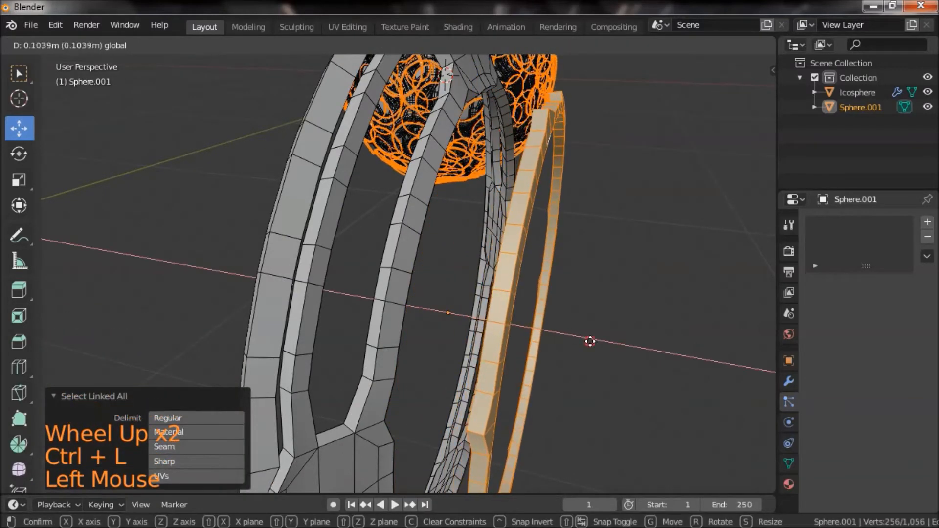
Select the ring's linked middle panel, shift it along the X axis, and return to Object Mode.
right_click(411, 198)
key("ctrl+l")
scroll(587, 239, "down", 1)
left_click_drag(482, 207, 575, 351)
left_click_drag(638, 331, 560, 330)
key("Tab")
Examine the layered ring instances over the sphere from several sides and select the ico sphere.
scroll(609, 313, "down", 5)
left_click_drag(629, 303, 369, 299)
scroll(518, 392, "up", 2)
left_click_drag(518, 392, 433, 401)
scroll(434, 401, "up", 2)
scroll(359, 369, "up", 1)
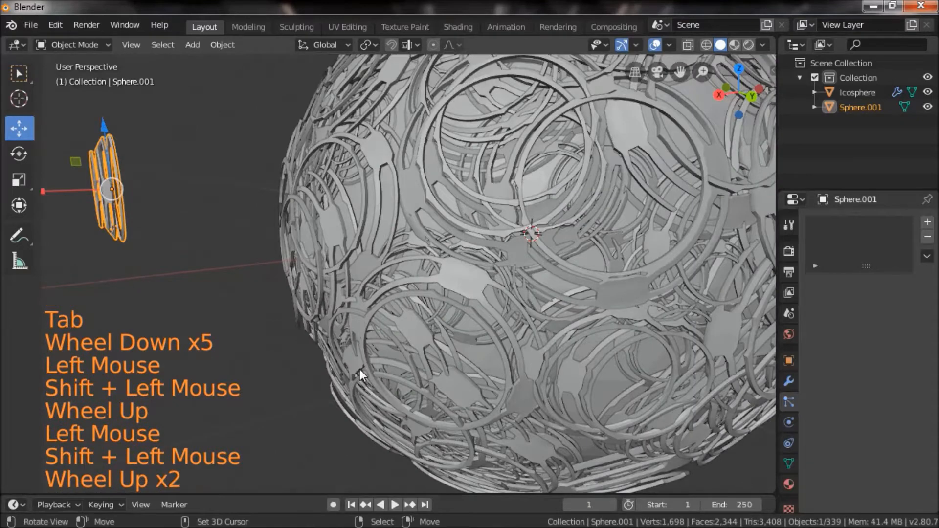
scroll(362, 351, "down", 1)
right_click(342, 267)
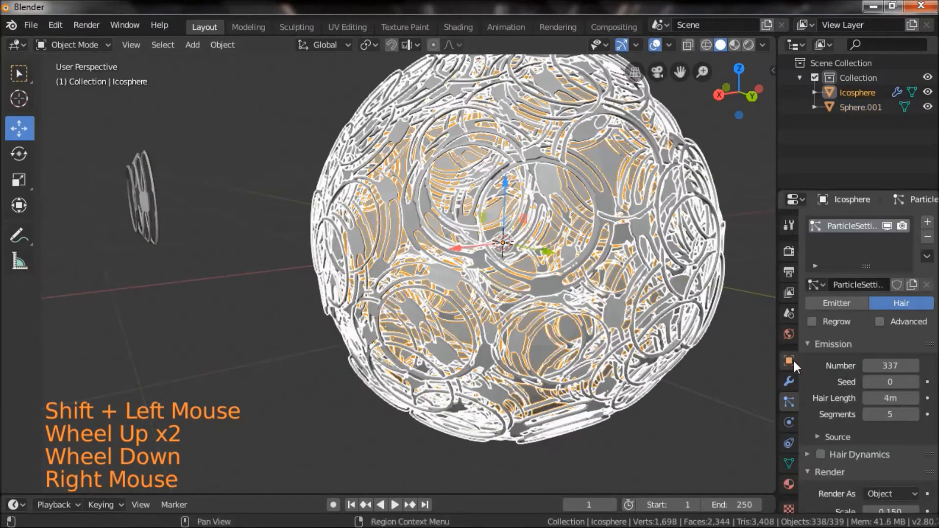
Inspect the ico sphere's particle modifier and the material slots of the original ring.
left_click(789, 381)
scroll(832, 363, "up", 4)
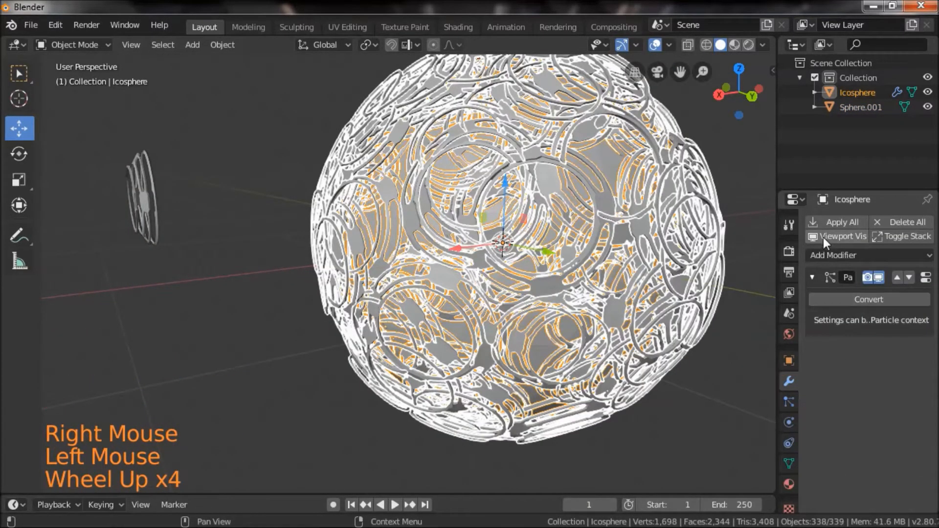
left_click(281, 290)
scroll(279, 288, "down", 1)
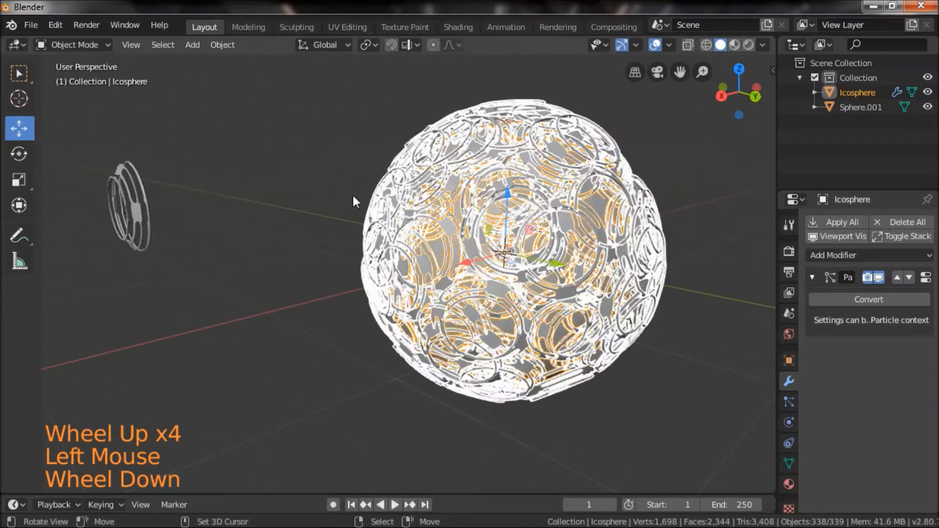
right_click(149, 199)
left_click(795, 483)
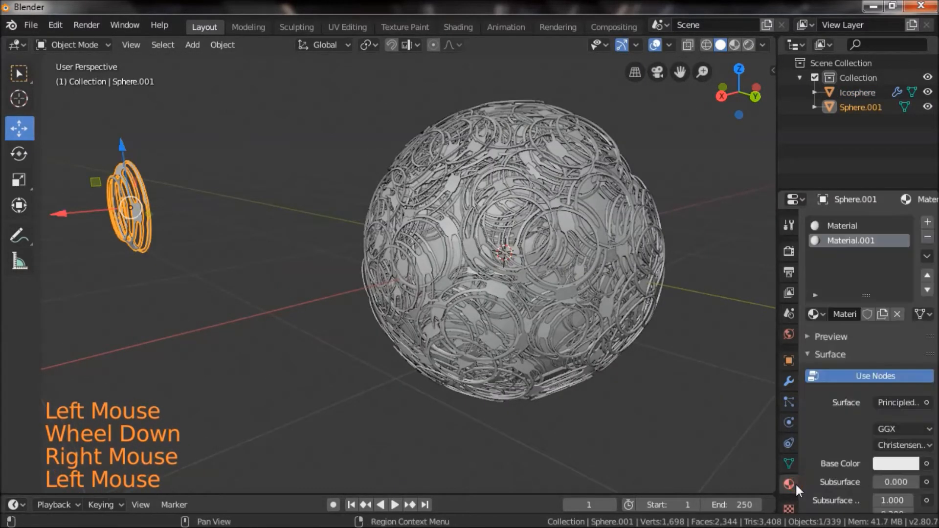
Select the ico sphere and convert its particle modifier so the scattered rings turn into real mesh objects.
right_click(540, 256)
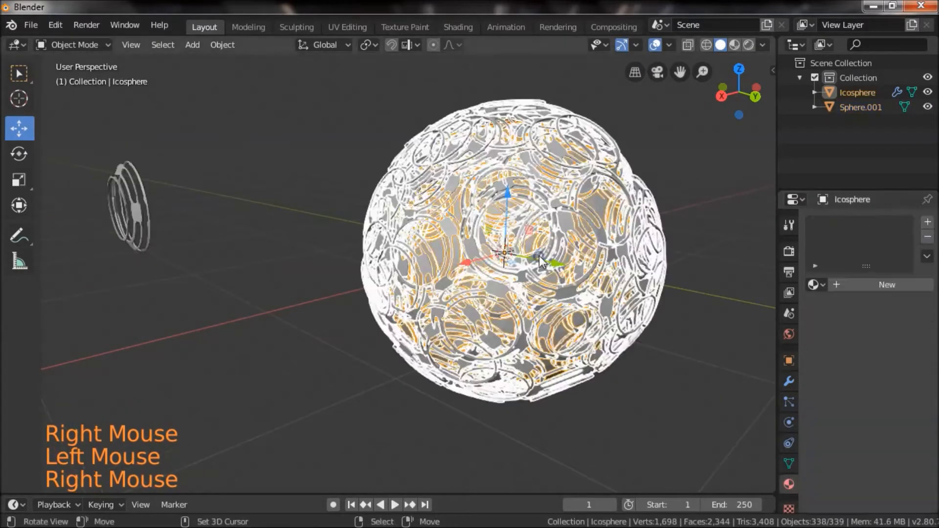
left_click(782, 382)
left_click(834, 296)
Try to pick the ico sphere through the overlapping converted rings in the viewport.
right_click(537, 228)
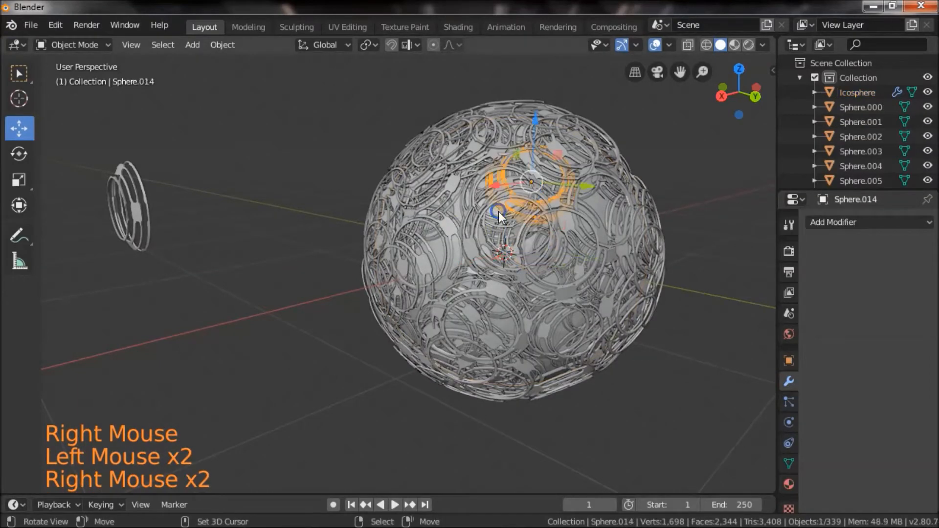
right_click(455, 218)
right_click(455, 215)
right_click(455, 213)
right_click(455, 213)
right_click(463, 210)
right_click(459, 210)
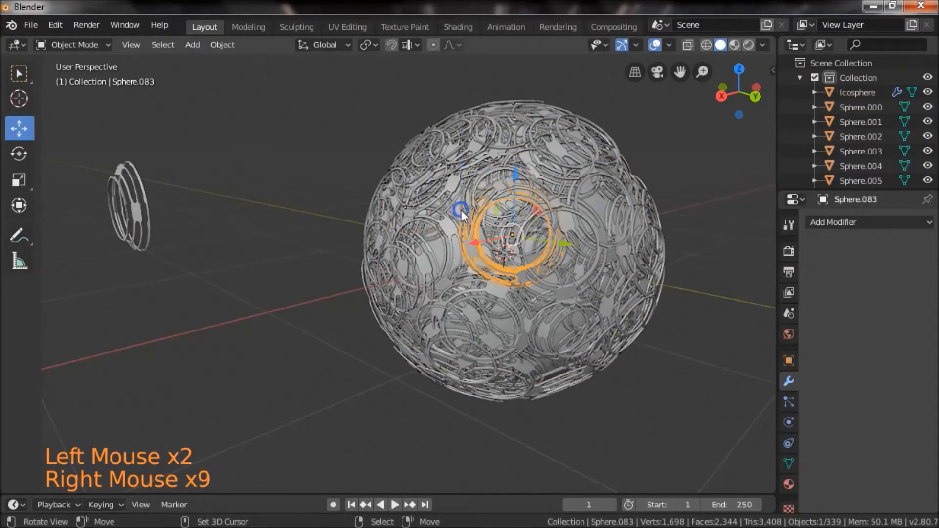
right_click(457, 211)
right_click(457, 210)
right_click(455, 212)
right_click(452, 213)
right_click(453, 213)
right_click(453, 213)
right_click(453, 213)
right_click(453, 213)
right_click(453, 213)
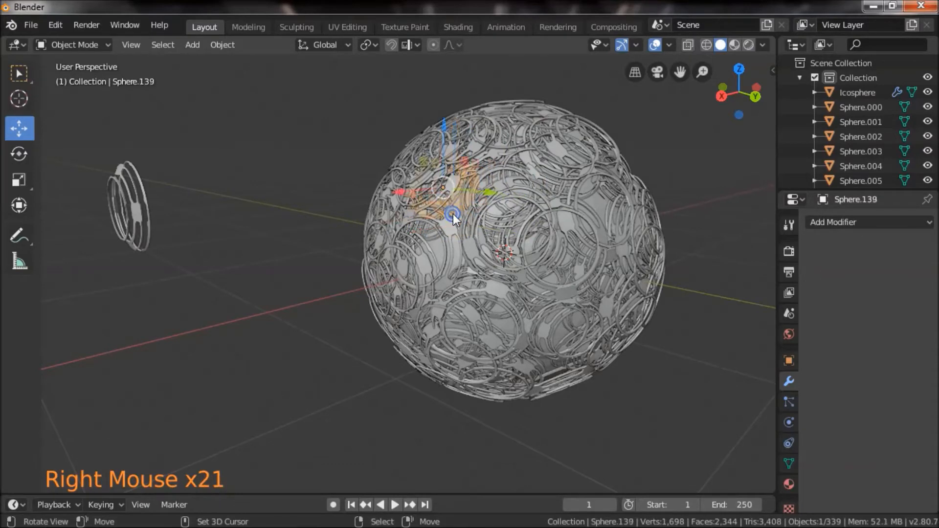
right_click(453, 213)
Select the inner ico sphere by its name and delete it, leaving only the converted rings.
scroll(861, 98, "up", 4)
left_click(861, 93)
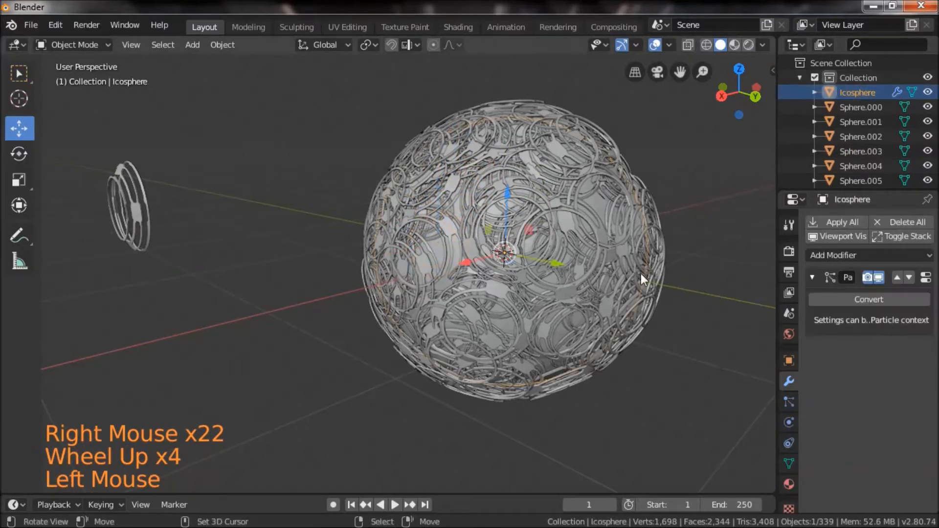
key("x")
left_click(611, 277)
Select the original ring and move it -8.38 m along the Y axis, away from the ring sphere.
scroll(592, 299, "down", 3)
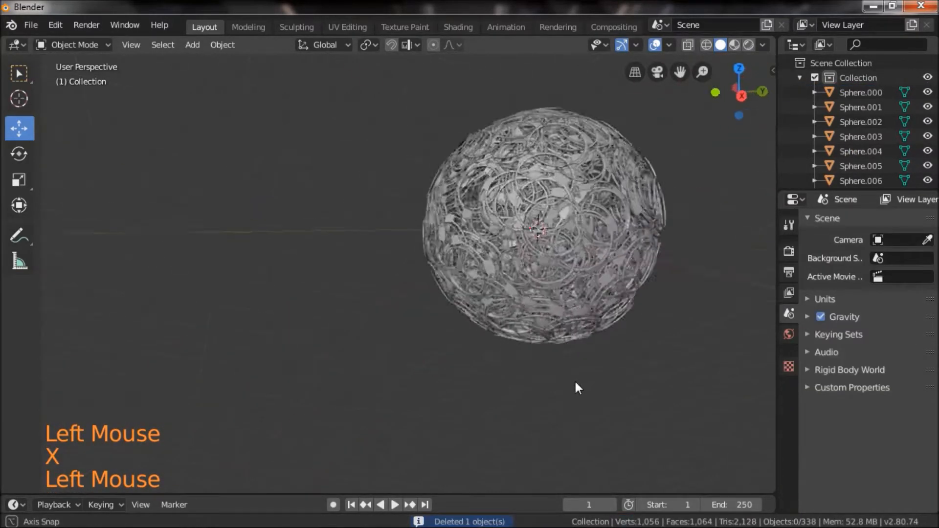
right_click(152, 262)
scroll(322, 271, "down", 6)
left_click_drag(365, 268, 220, 260)
scroll(440, 348, "up", 9)
left_click(395, 311, "shift")
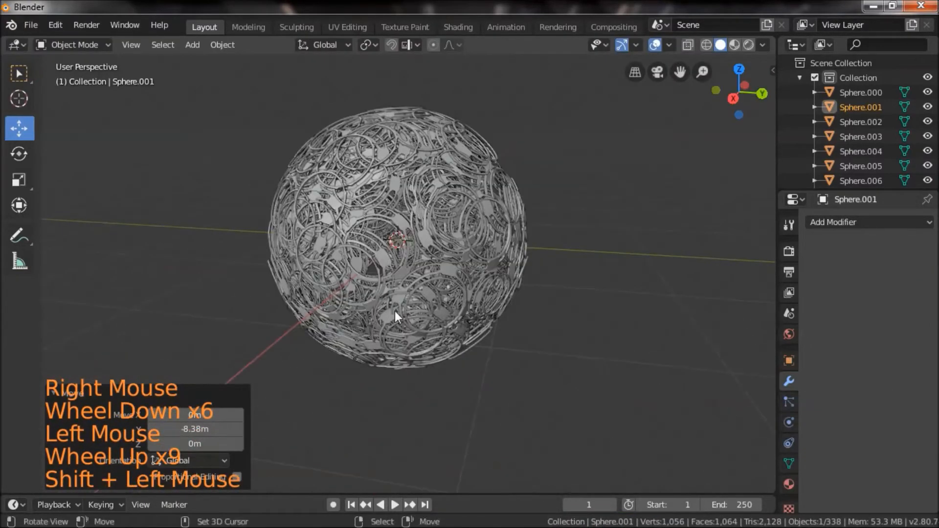
Try a greatly enlarged ground plane through the centre of the ring sphere and remove it.
key("shift+a")
mouse_move(361, 237)
left_click(452, 243)
scroll(475, 320, "down", 4)
key("s")
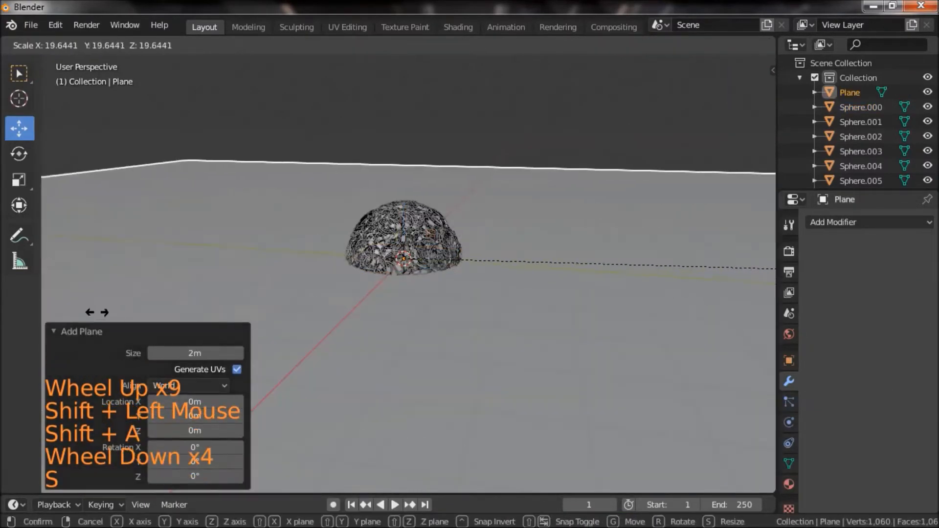
left_click(147, 282)
key("x")
left_click(289, 248)
Remove the background shader from the world surface, setting it to None.
scroll(428, 367, "up", 4)
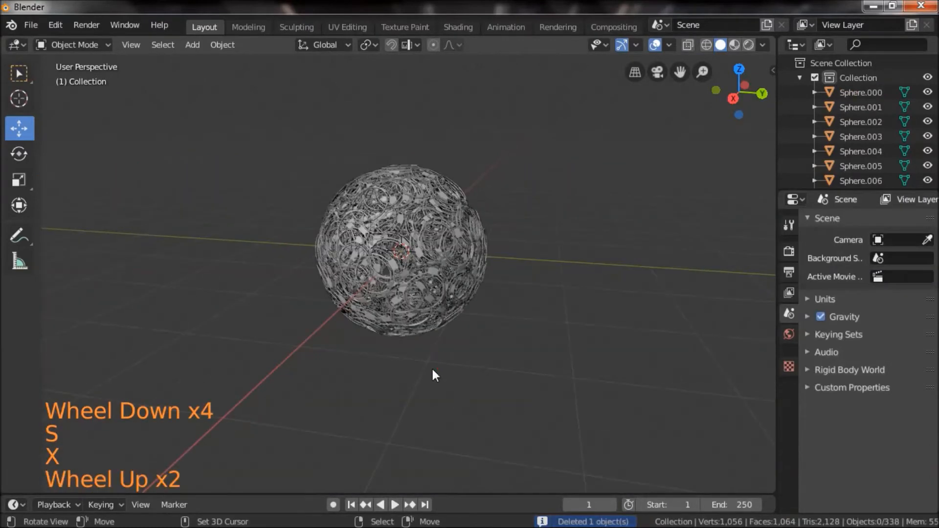
left_click(520, 361)
middle_click_drag(520, 357, 547, 375)
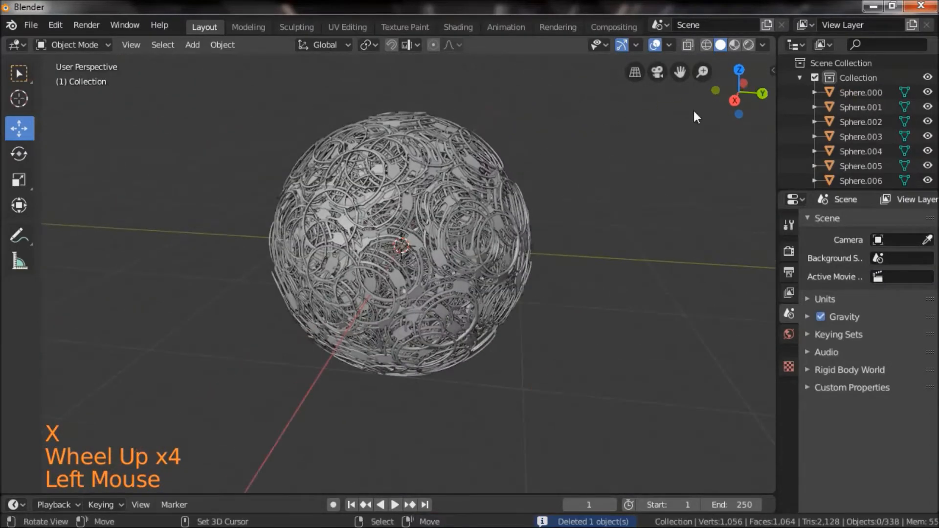
left_click(789, 335)
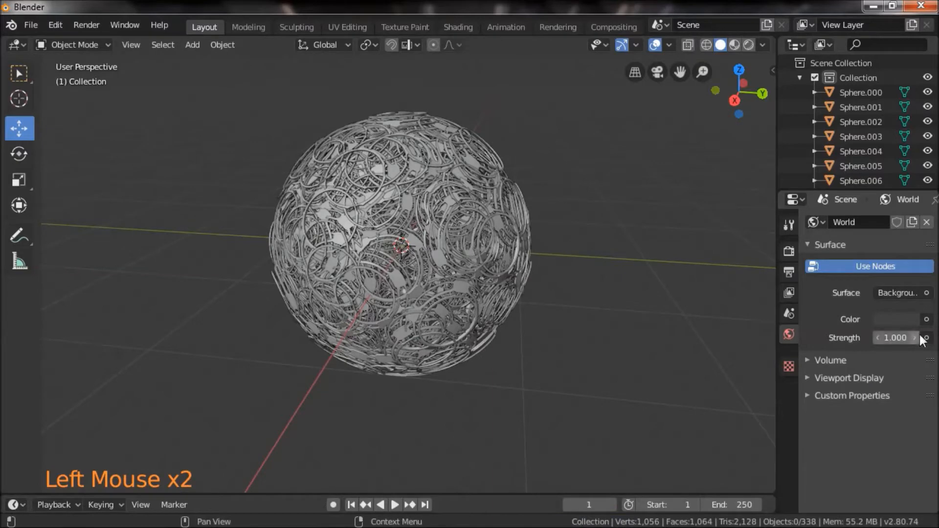
left_click(926, 320)
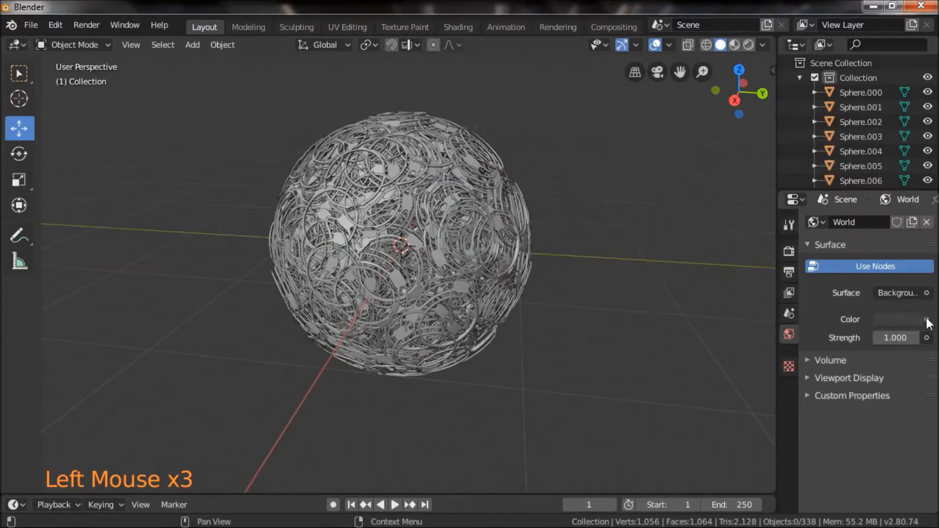
left_click(927, 292)
left_click(872, 52)
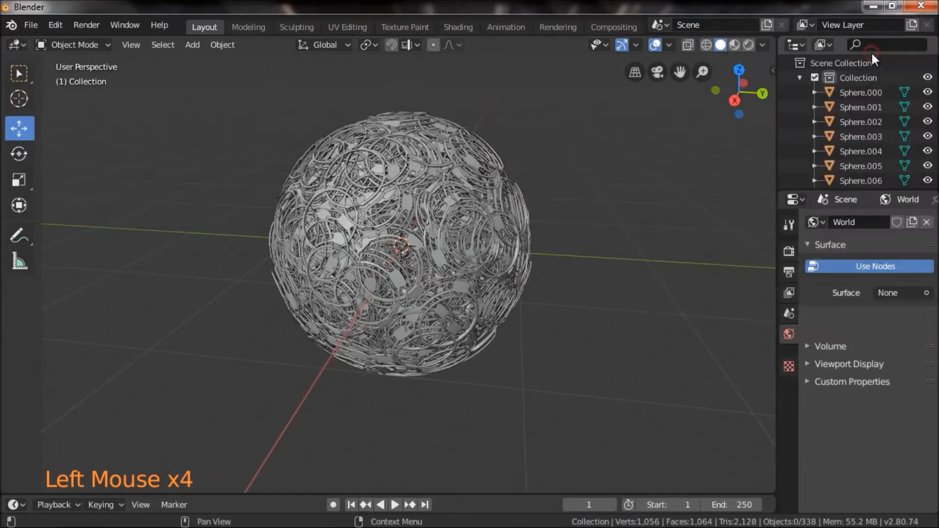
Assign Volume Scatter with density 0.050 to the world volume and briefly preview the scene in rendered shading.
left_click(903, 337)
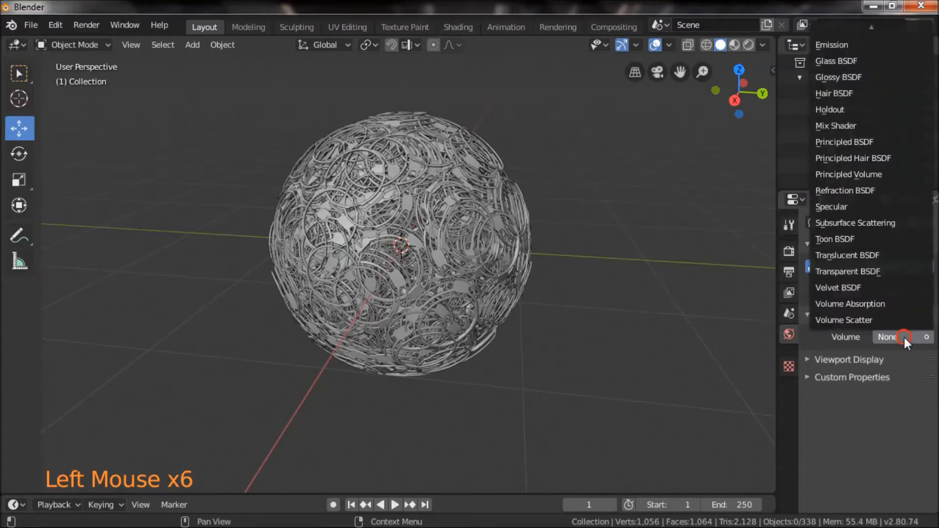
left_click(877, 321)
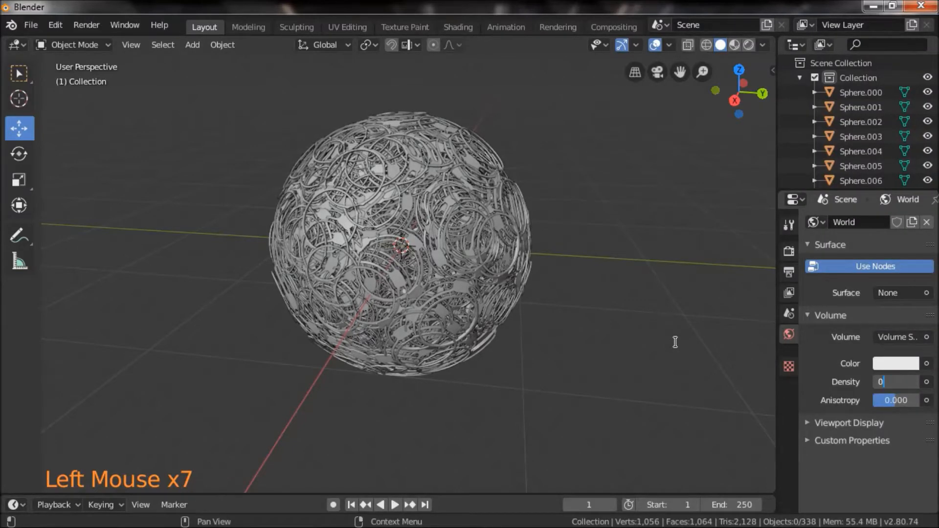
key("Return")
left_click_drag(628, 351, 612, 350)
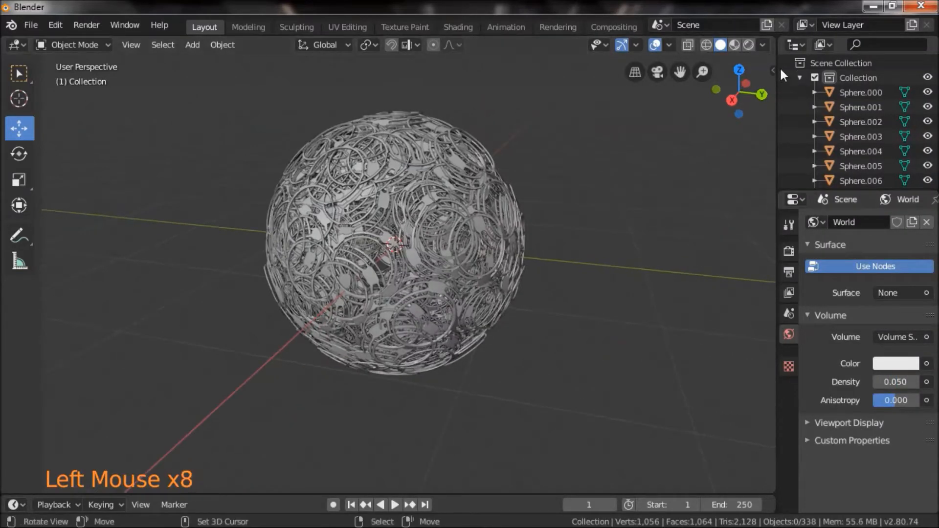
left_click(748, 42)
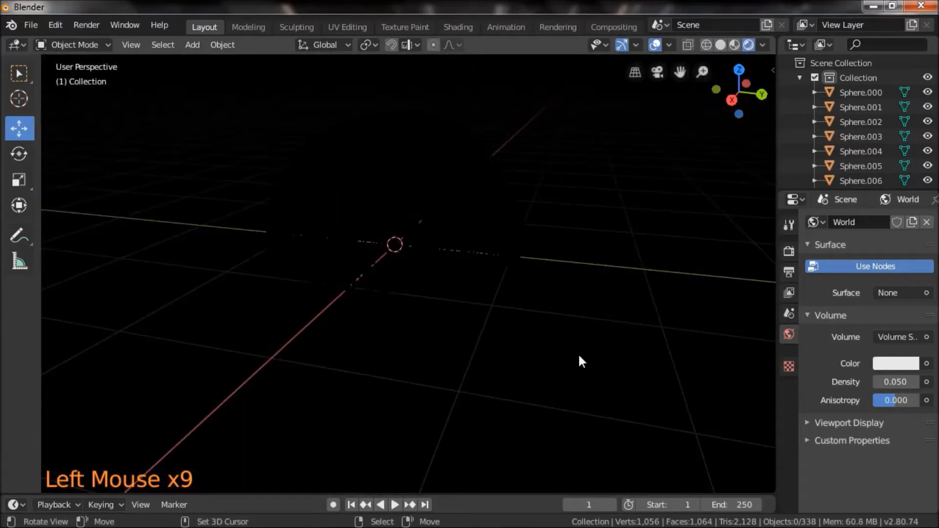
left_click(720, 45)
Add an area light and move it high up to one side of the ring sphere.
left_click_drag(671, 240, 517, 350)
scroll(515, 351, "down", 5)
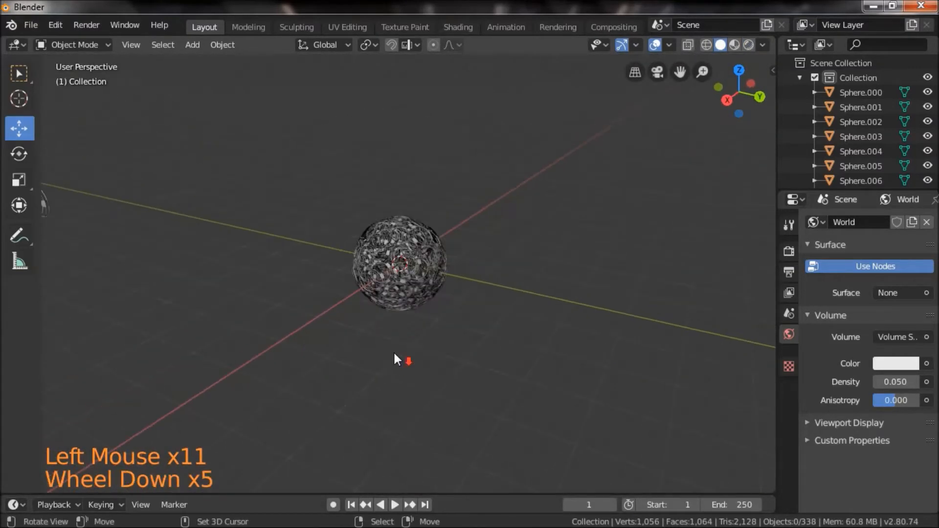
key("shift+a")
mouse_move(389, 337)
key("shift+a")
mouse_move(299, 242)
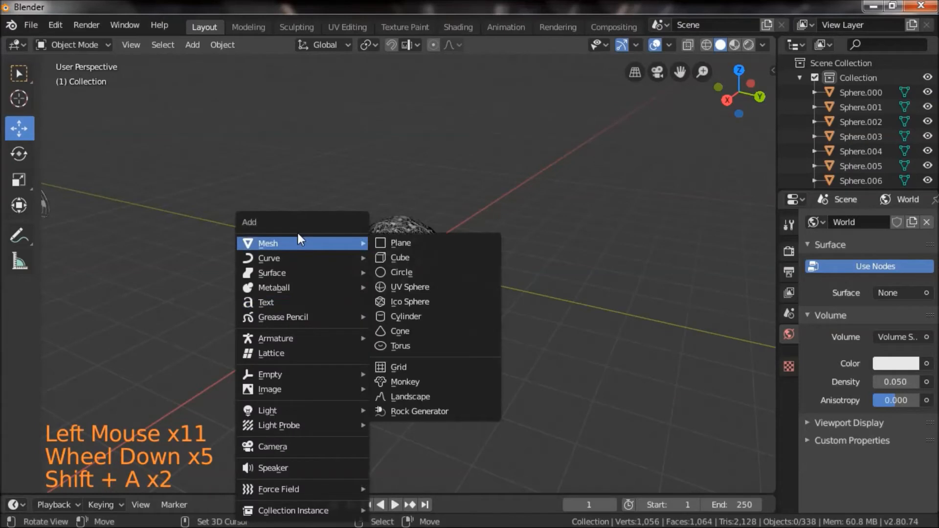
mouse_move(298, 410)
left_click(422, 458)
scroll(438, 413, "down", 2)
left_click_drag(401, 211, 422, 477)
left_click_drag(461, 243, 562, 313, "shift")
left_click_drag(532, 185, 405, 216)
Scale the area light by about 3.671 and rotate it about -44.6° to aim it at the ring sphere.
key("s")
left_click(679, 250)
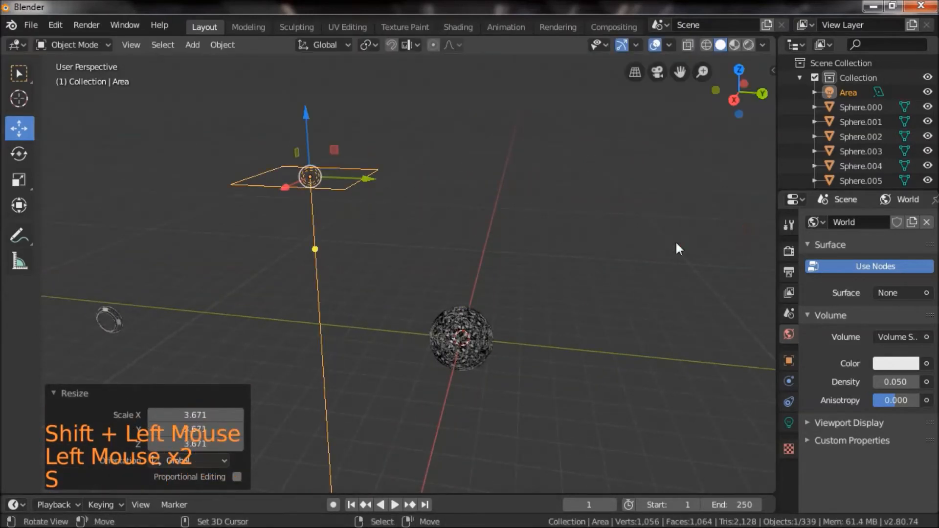
key("r")
left_click(688, 109)
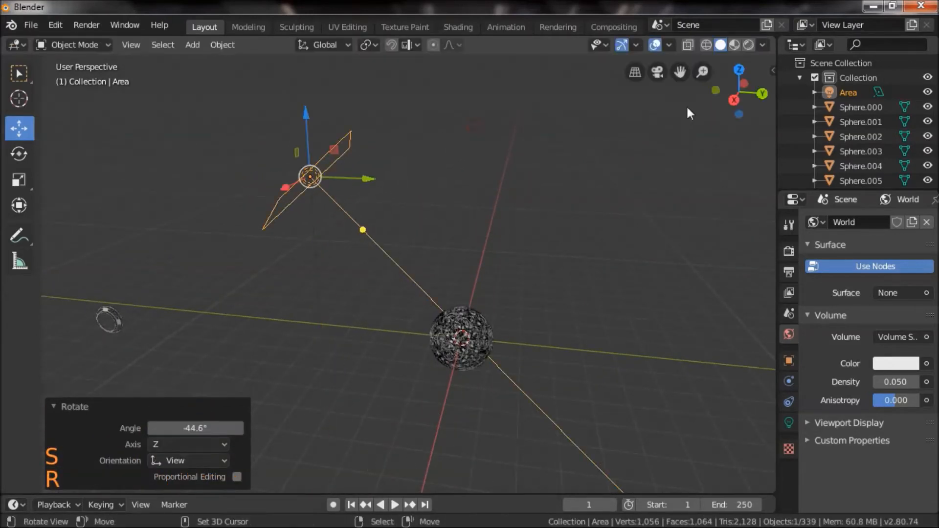
Show the scene in rendered shading and set the area light's power to 1000 W.
left_click(747, 46)
left_click(575, 360)
scroll(597, 350, "up", 3)
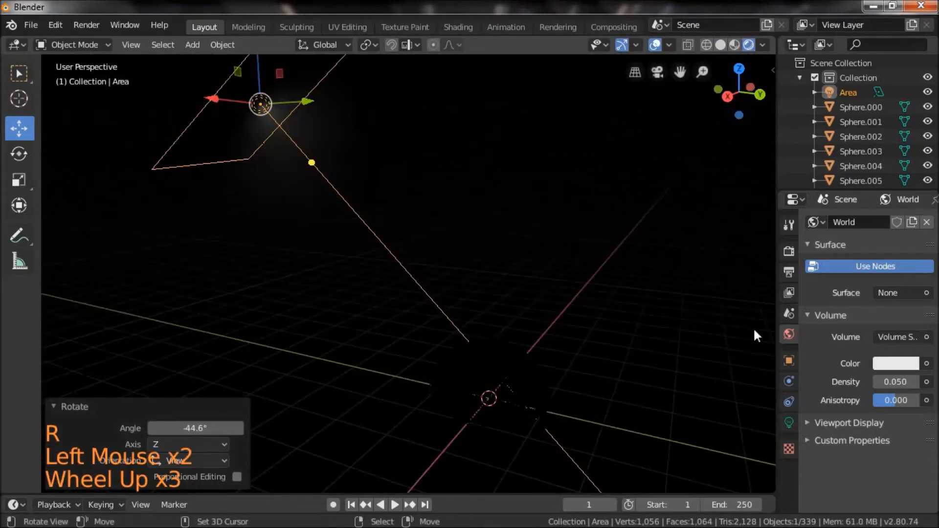
left_click(790, 421)
left_click(890, 318)
type("1000")
key("Return")
Check the lit ring sphere up close and scale the area light by about 0.680.
left_click_drag(626, 357, 562, 280, "shift")
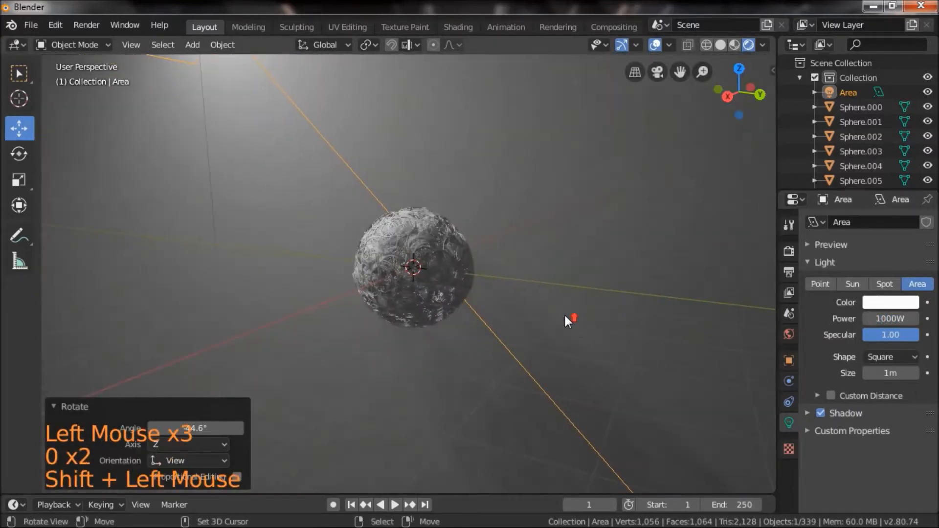
scroll(553, 298, "up", 6)
scroll(524, 339, "down", 2)
mouse_move(575, 384)
left_mouse_down()
mouse_move(639, 406)
mouse_move(574, 380)
left_mouse_up()
key("s")
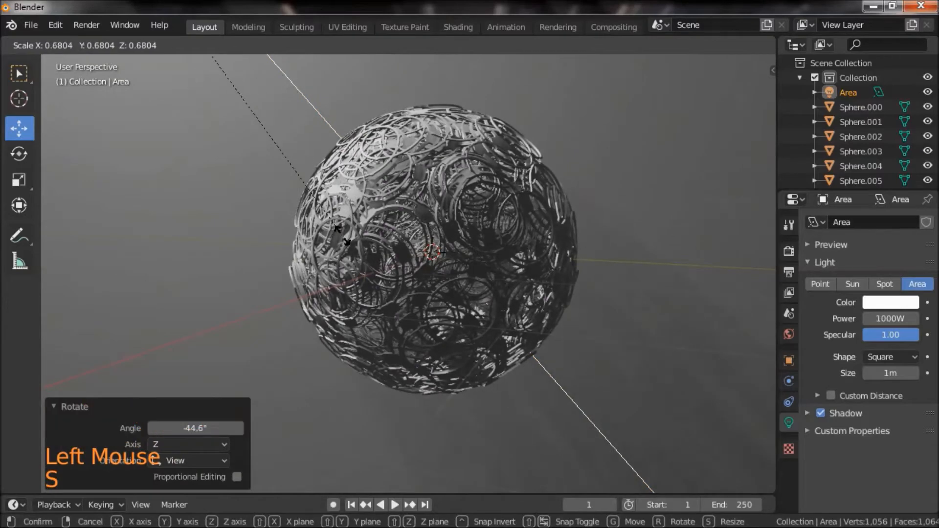
scroll(318, 274, "down", 9)
left_click(385, 345)
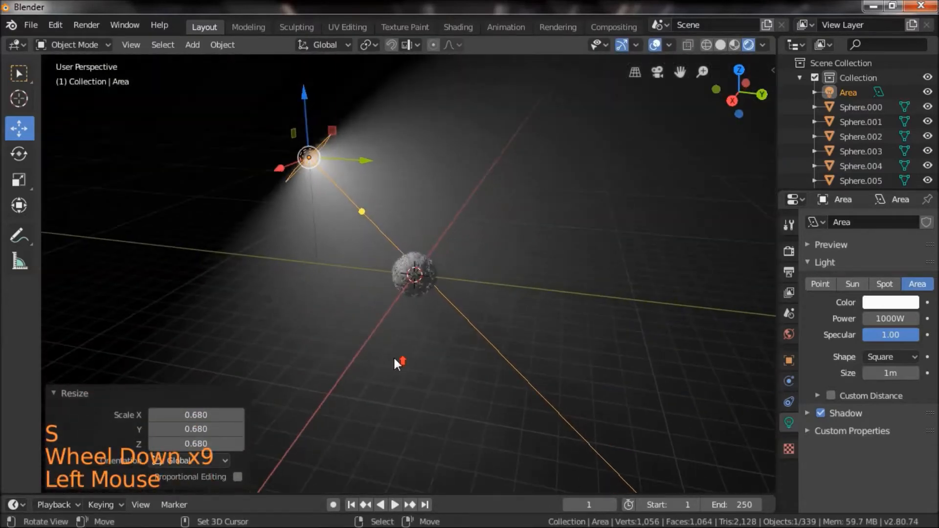
Tint the area light pale green with hue 0.311, saturation 0.072 and value 1.000.
scroll(396, 360, "up", 11)
scroll(538, 362, "down", 2)
left_click(838, 309)
left_click(891, 308)
left_click_drag(849, 165, 840, 157)
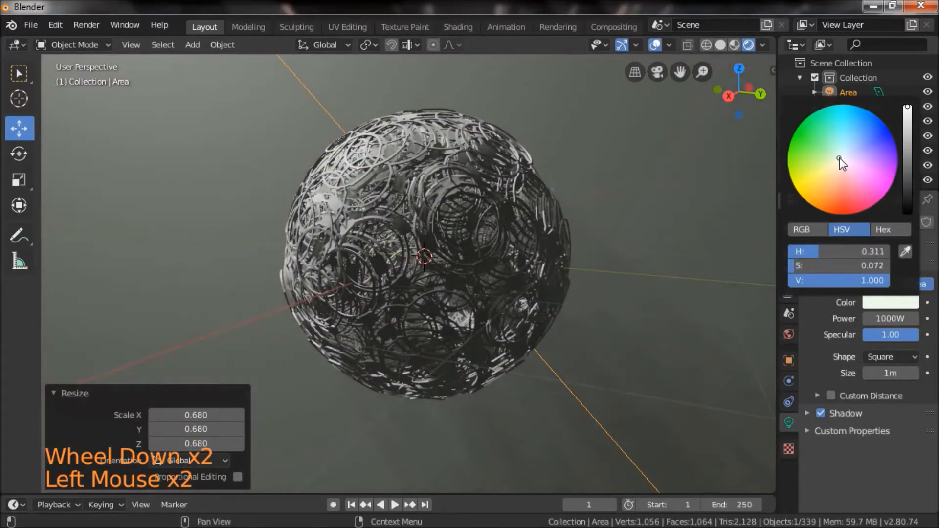
Enlarge the area light by about 2.883, check the shading on the rings, and scale it by about 0.753.
left_click(619, 345, "shift")
scroll(619, 344, "down", 7)
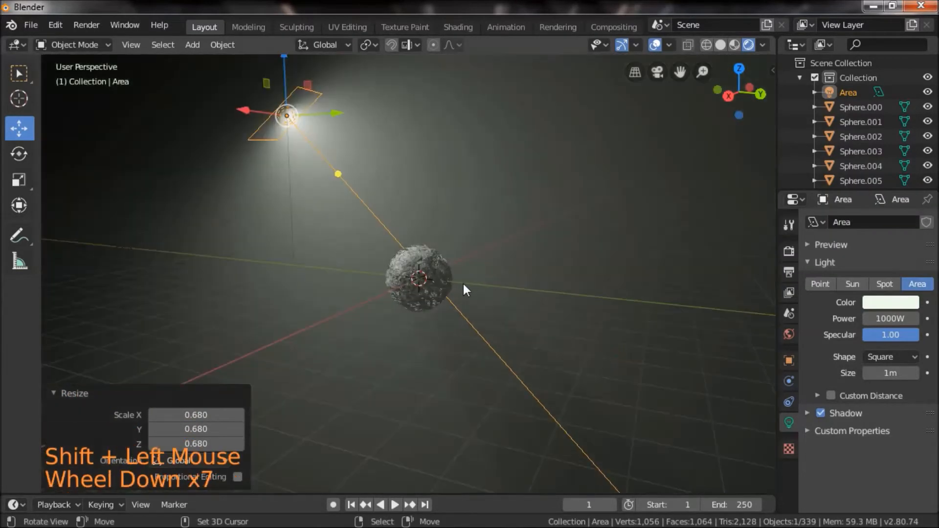
key("s")
left_click(282, 330)
scroll(282, 330, "up", 9)
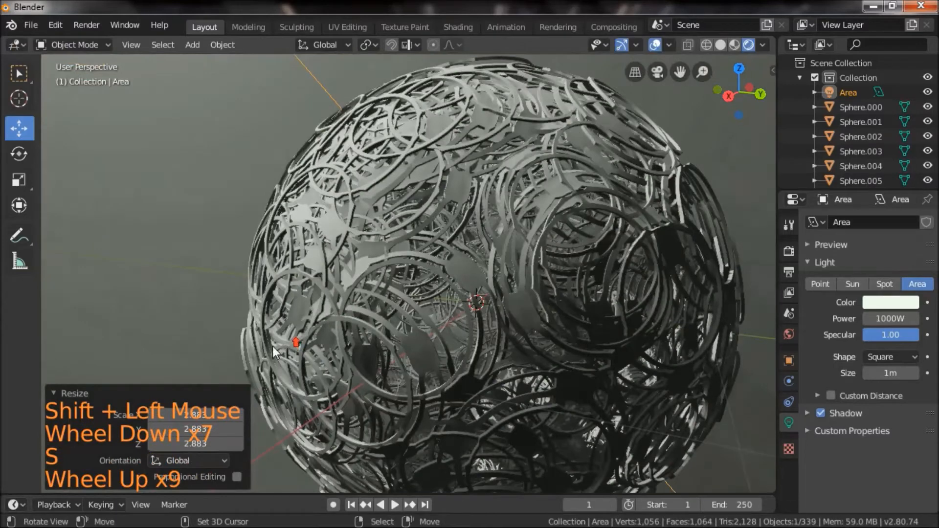
scroll(579, 398, "down", 3)
key("s")
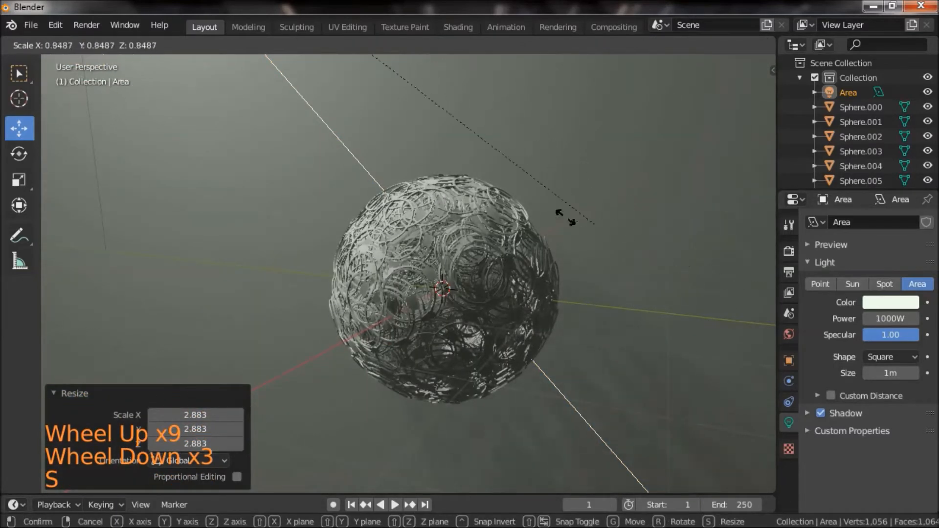
left_click(509, 216)
Add a point light at the centre of the ring sphere.
scroll(512, 361, "down", 1)
left_click_drag(512, 361, 481, 357)
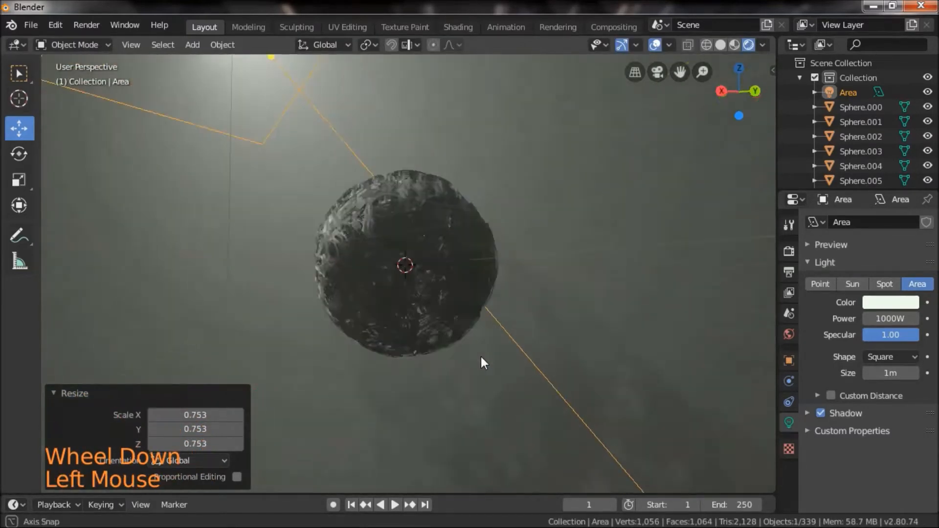
scroll(495, 340, "up", 2)
key("shift+a")
mouse_move(435, 337)
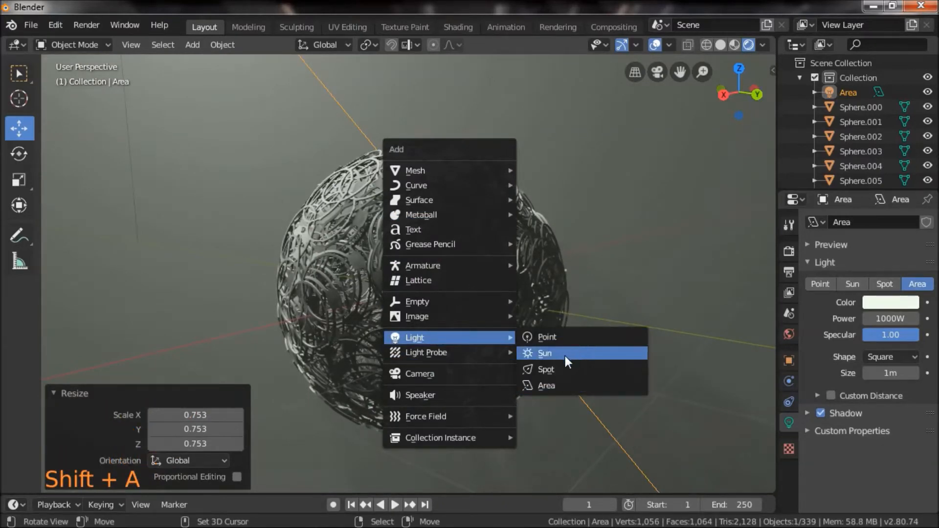
left_click(566, 336)
middle_click_drag(536, 403, 543, 406)
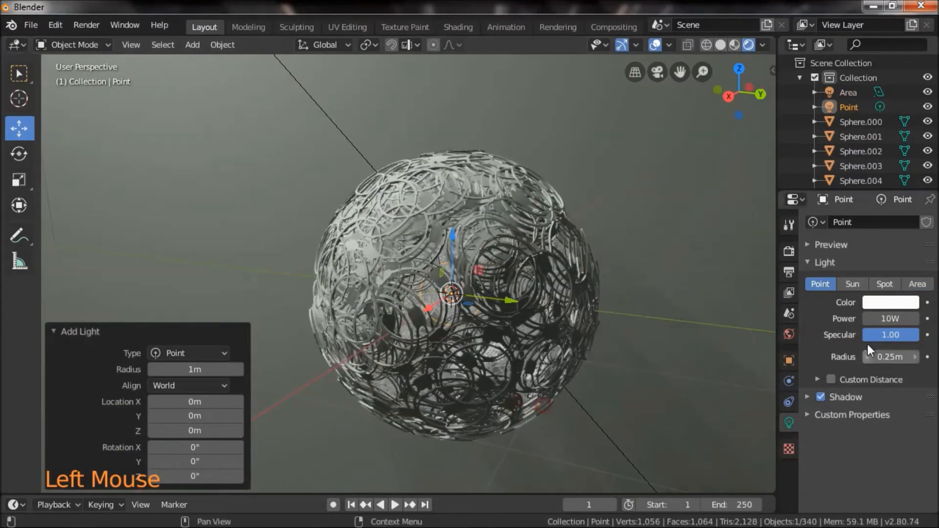
Tint the central point light warm orange with hue 0.058, saturation 0.485 and value 1.000.
left_click(875, 306)
left_click(857, 131)
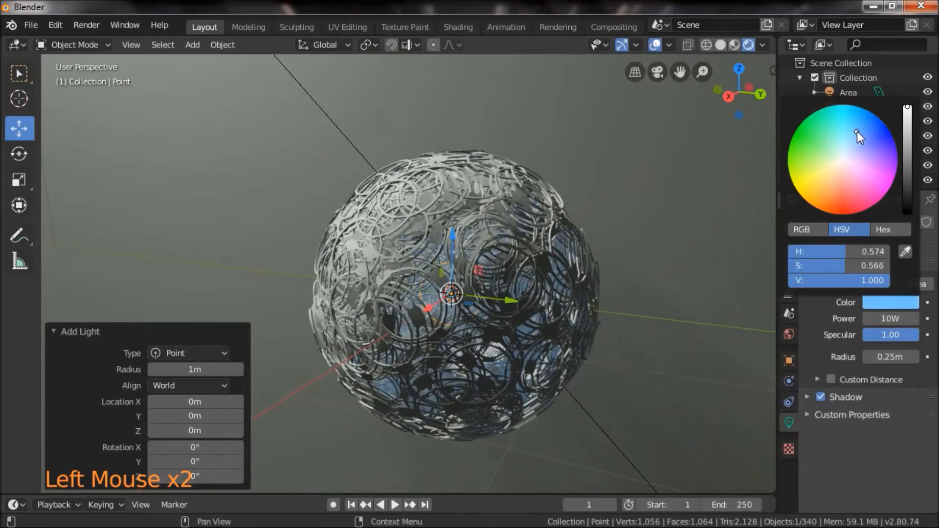
mouse_move(857, 131)
left_mouse_down()
mouse_move(831, 141)
mouse_move(834, 184)
left_mouse_up()
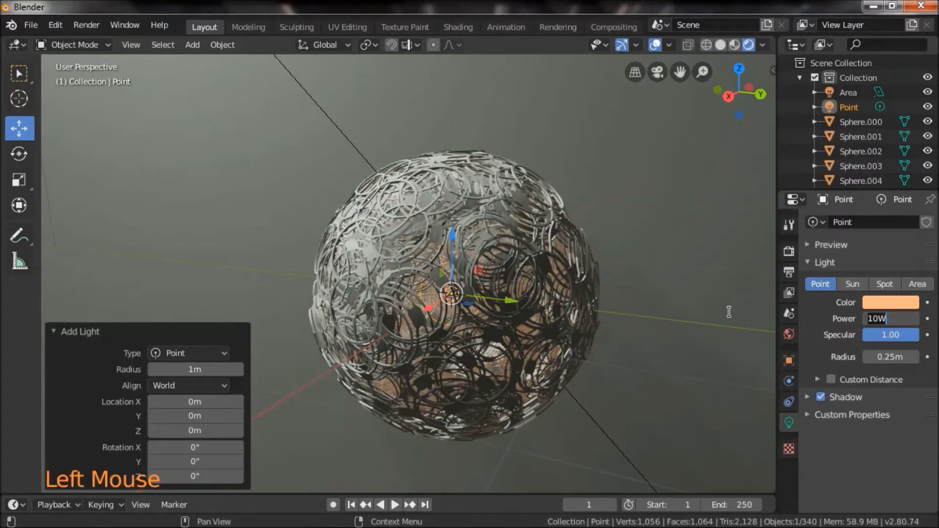
Try the point light's power at 1000 W and at 300 W.
left_click(723, 275)
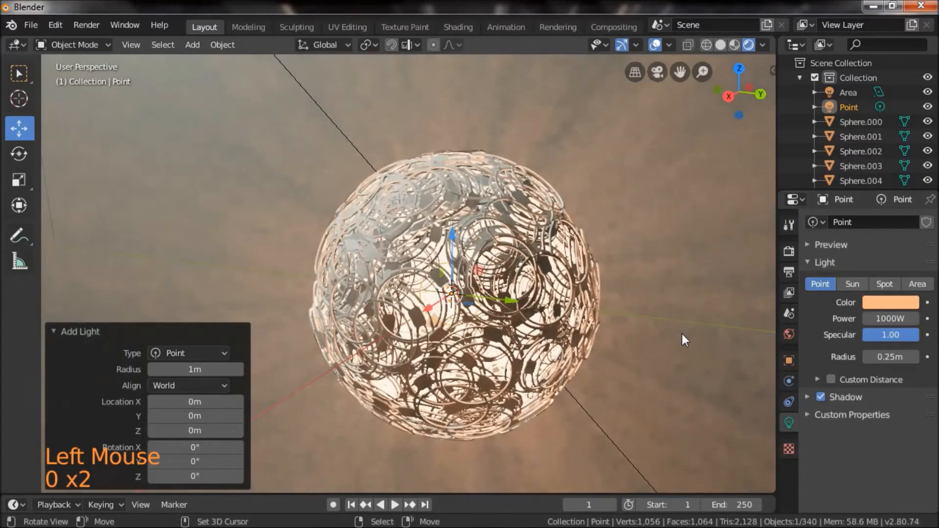
left_click(892, 320)
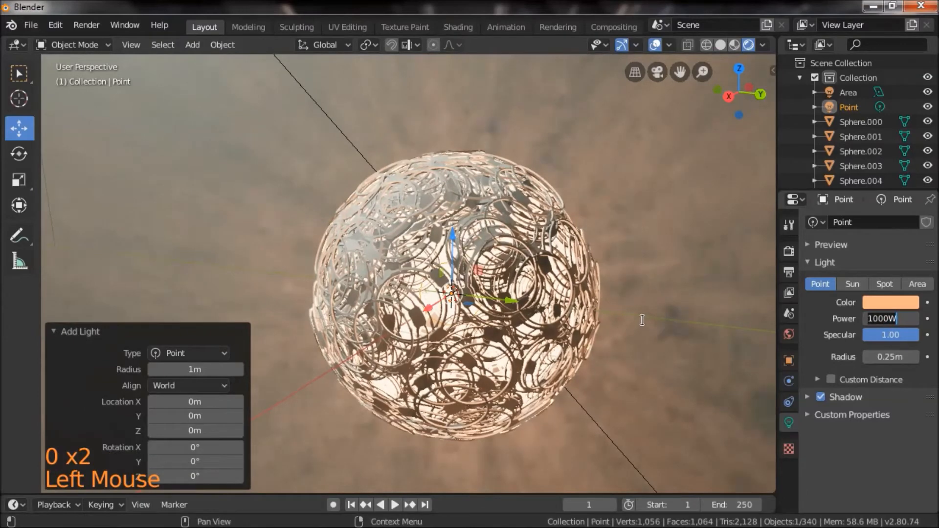
type("300")
left_click(670, 376)
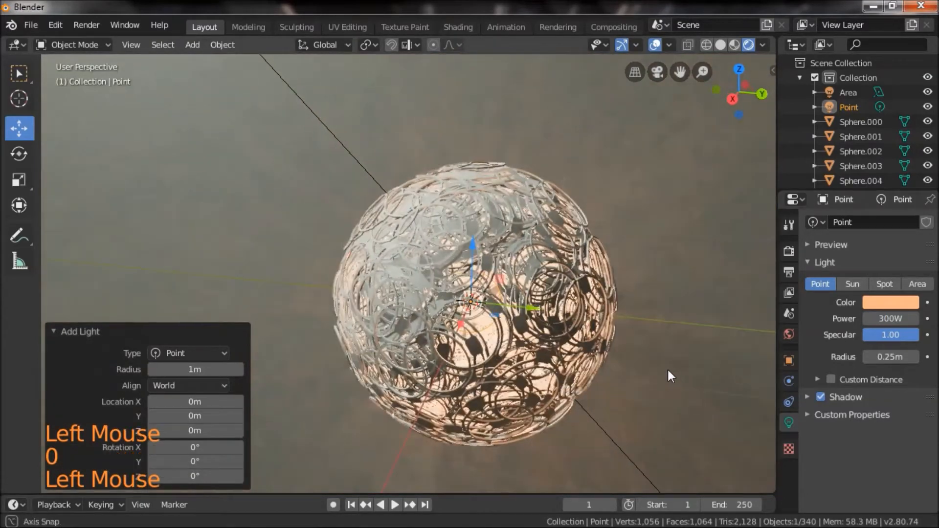
Set the orange point light's power to 100 W and move it about 0.222 m along the global Y axis.
left_click_drag(656, 365, 558, 341)
scroll(650, 395, "up", 1)
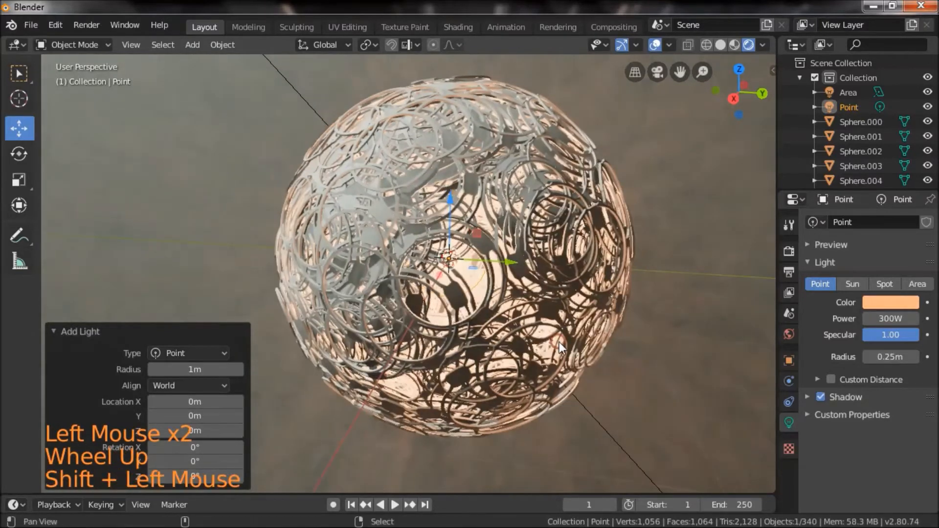
left_click(878, 319)
type("10")
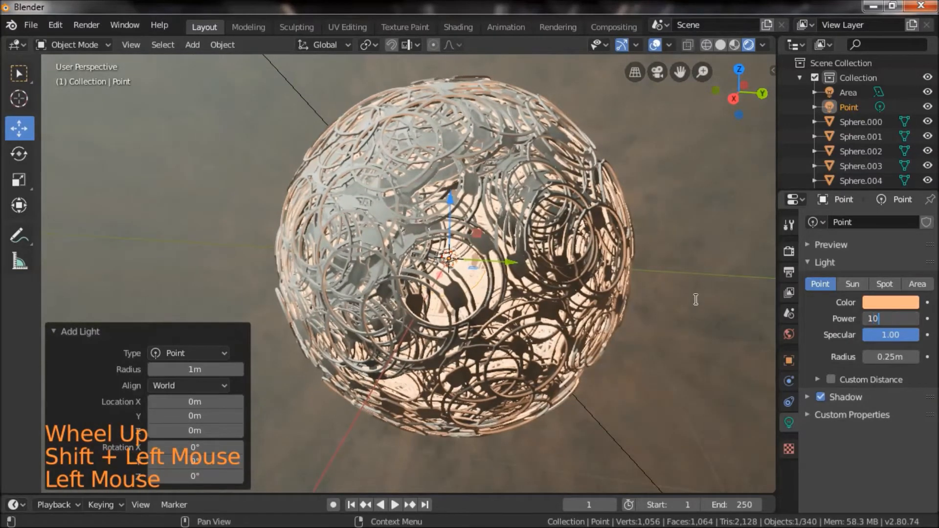
type("0")
key("Return")
left_click_drag(504, 256, 548, 260)
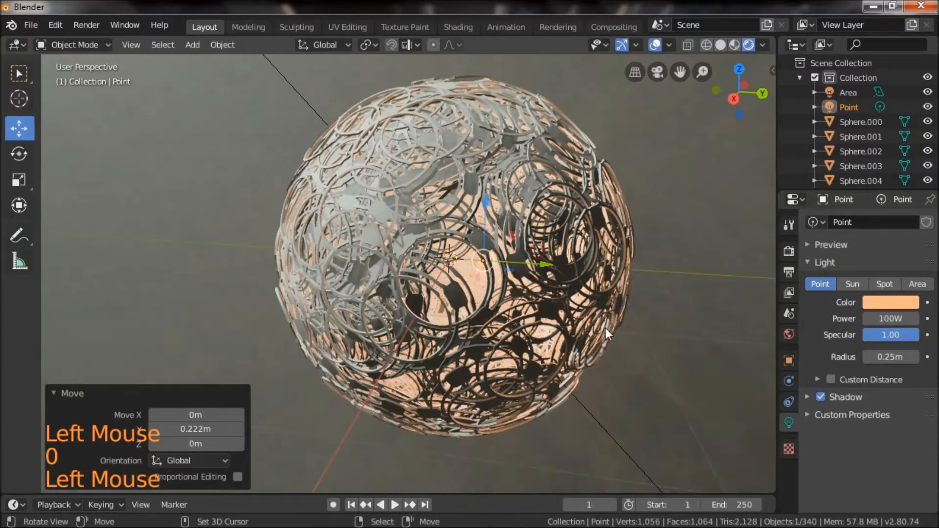
Duplicate the point light, offset the copy by about -0.459 m along Y, and colour it green.
left_click_drag(606, 328, 615, 330)
key("shift+d")
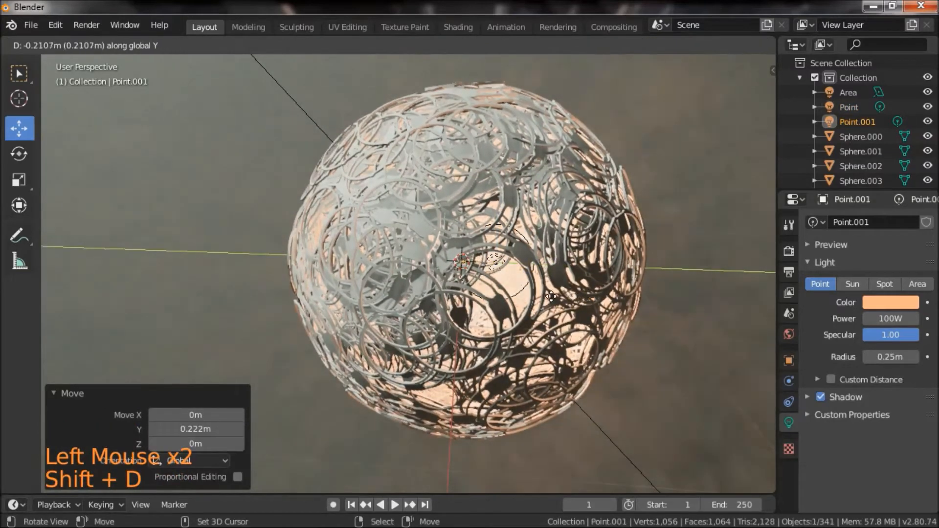
left_click(887, 310)
left_click(886, 303)
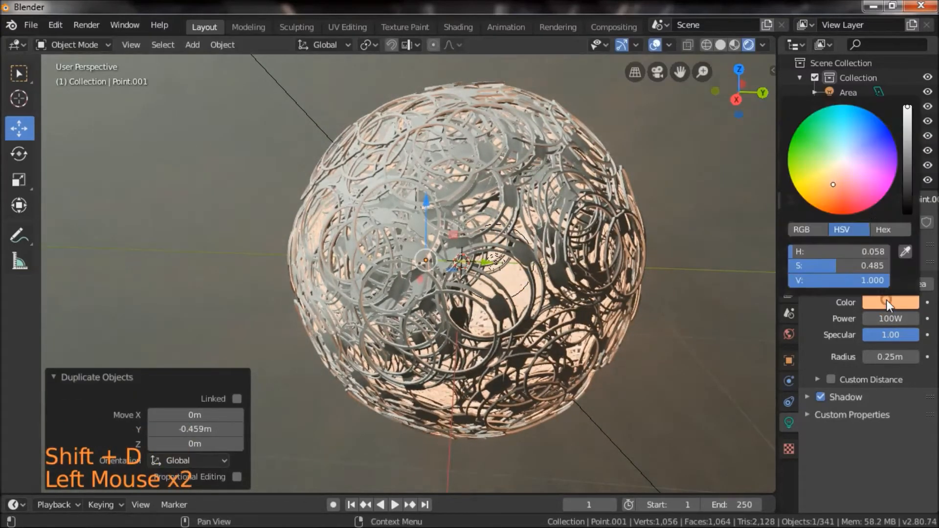
left_click(817, 132)
Select a ring of the sphere and look through its two material slots, Material and Material.001.
mouse_move(671, 336)
left_mouse_down()
mouse_move(651, 296)
mouse_move(665, 347)
left_mouse_up()
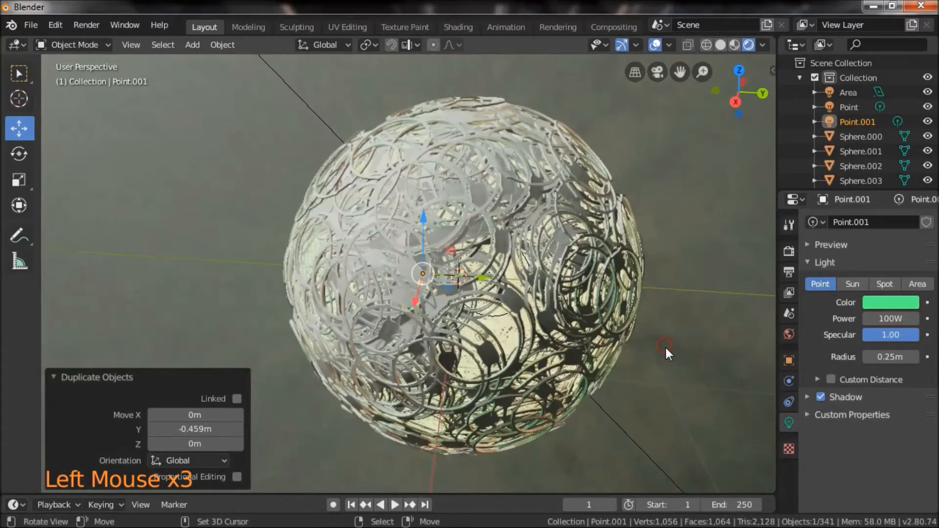
scroll(661, 354, "down", 3)
scroll(661, 353, "up", 4)
right_click(571, 290)
scroll(571, 290, "down", 3)
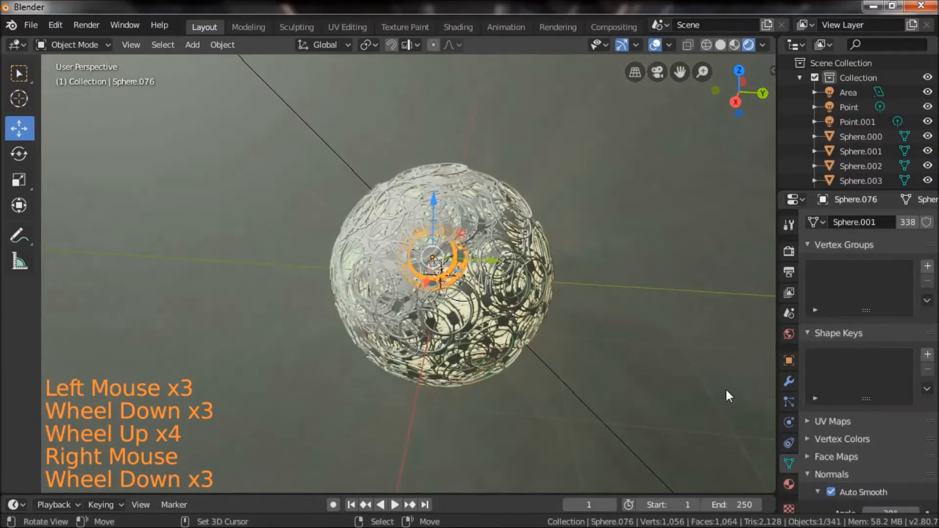
left_click(789, 484)
scroll(680, 277, "up", 1)
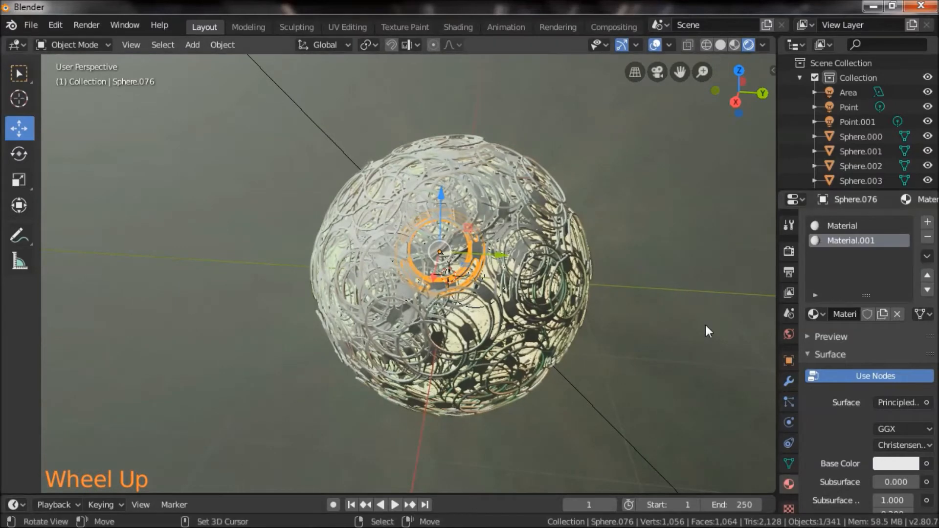
left_click(620, 324)
scroll(640, 333, "up", 2)
scroll(640, 333, "down", 1)
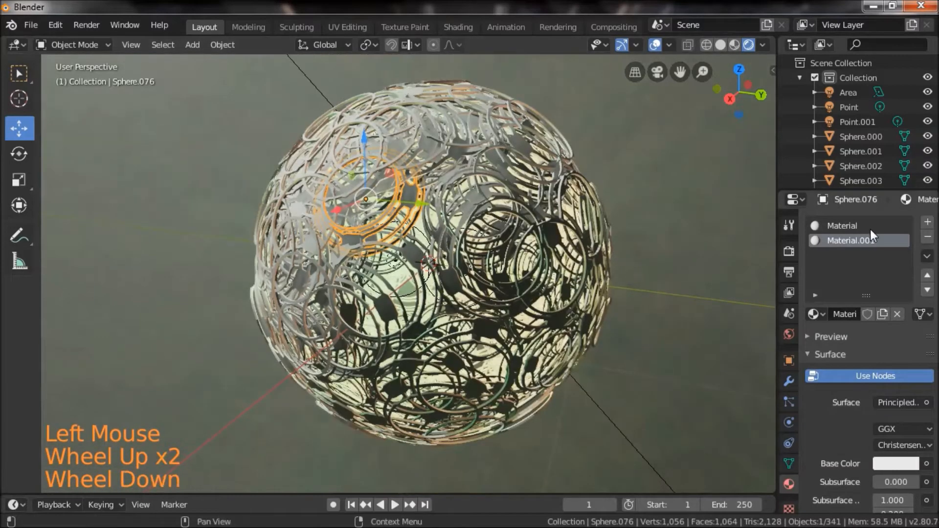
left_click(857, 225)
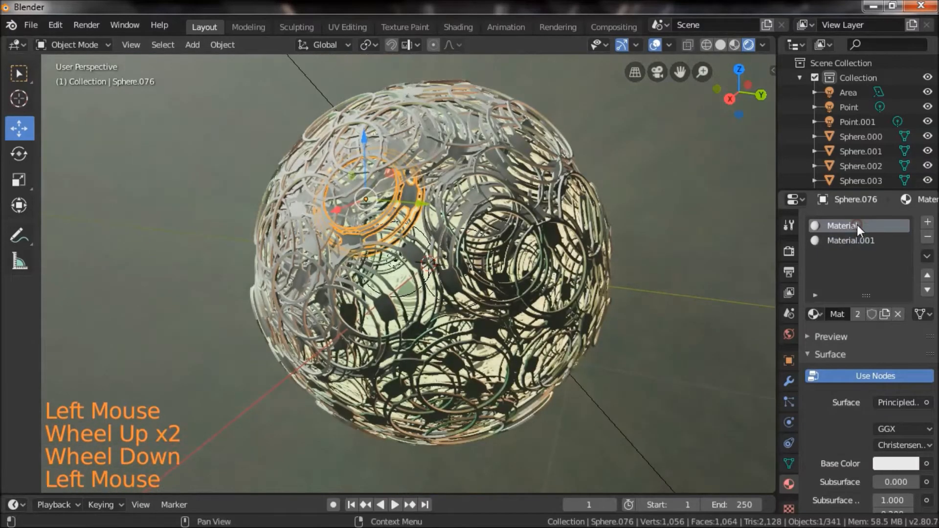
Hide the viewport overlays and rescale the area light that shines on the sphere.
left_click(653, 45)
left_click(789, 333)
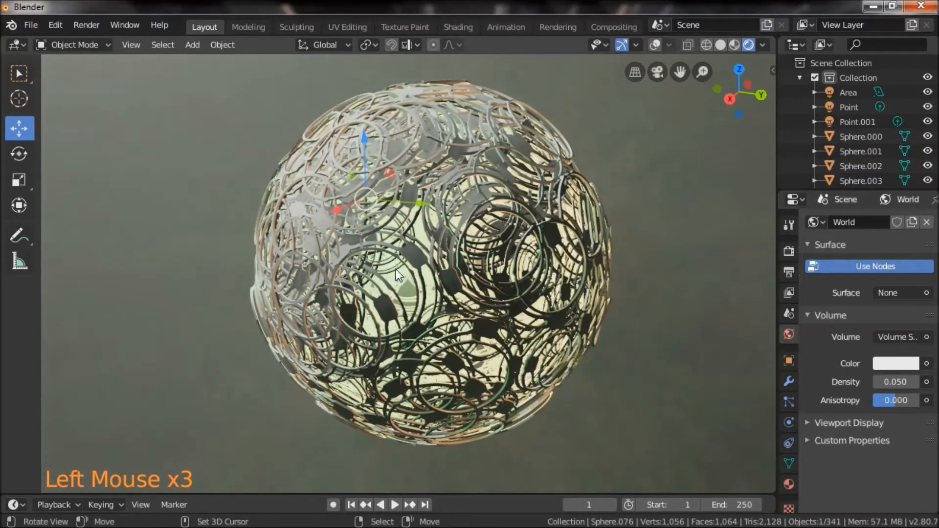
scroll(310, 304, "down", 9)
right_click(301, 130)
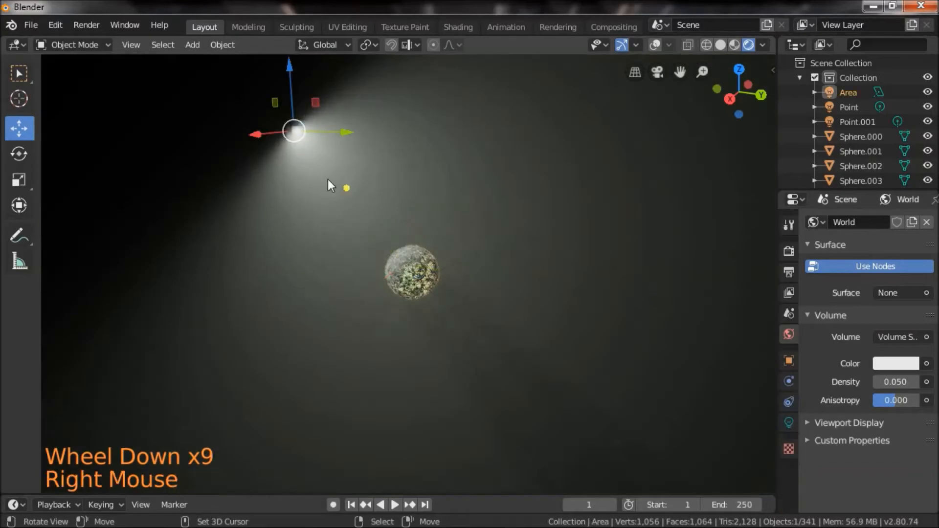
scroll(408, 289, "up", 6)
scroll(408, 290, "up", 2)
key("s")
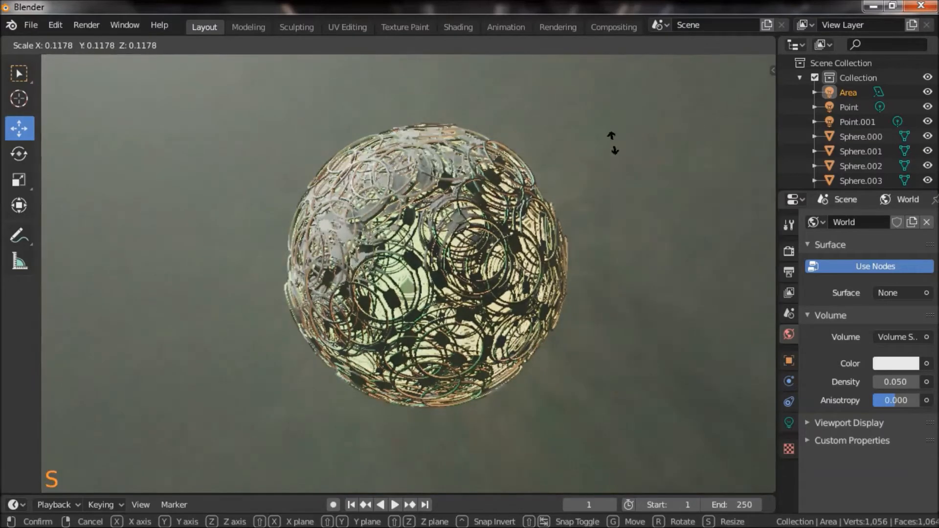
left_click(604, 142)
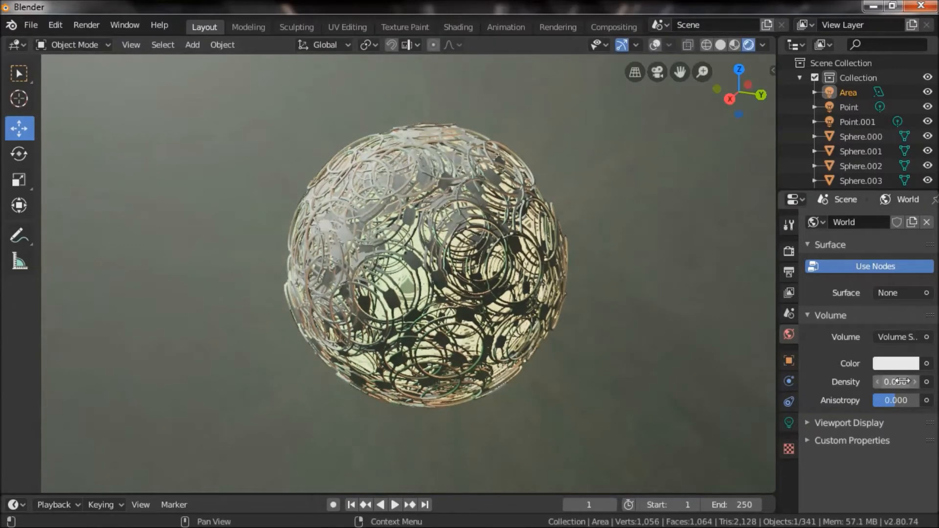
Lower the area light's power to 369.5 W and check the lighting on the sphere.
left_click(790, 420)
left_click(890, 320)
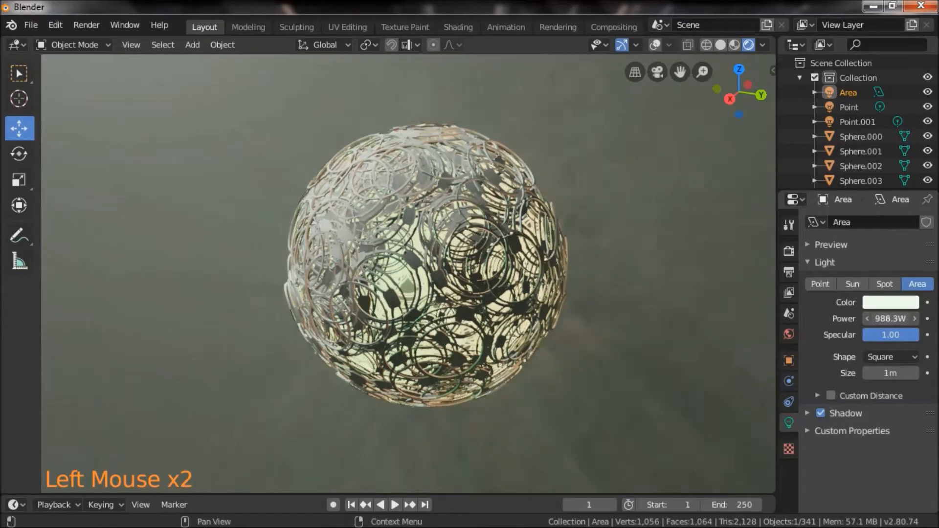
left_click_drag(890, 318, 843, 318)
scroll(533, 285, "down", 4)
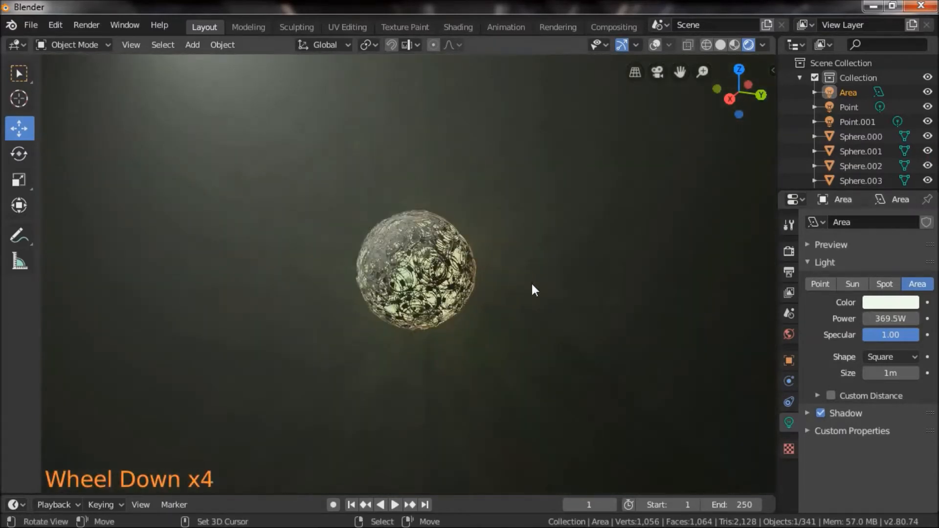
scroll(547, 293, "up", 5)
Select a ring on the sphere and set the base color of its Material.001 to light blue-violet.
right_click(540, 271)
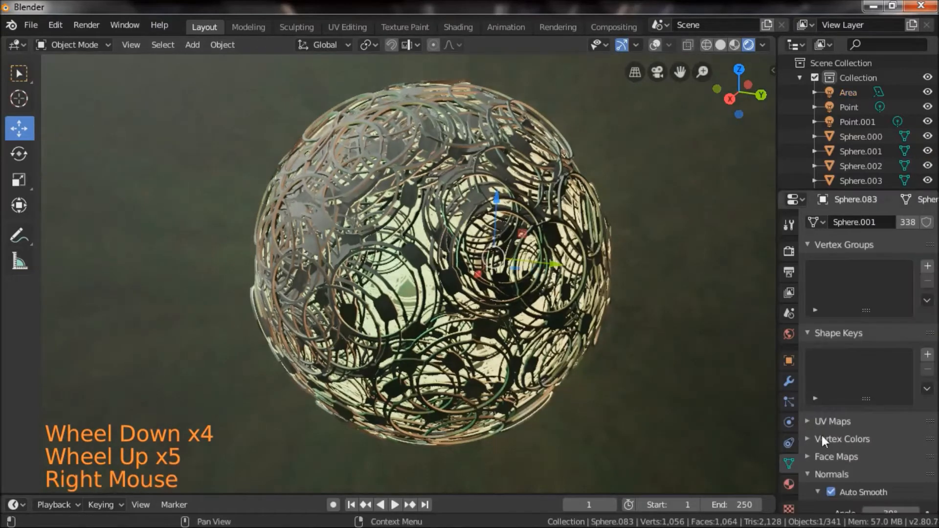
left_click(789, 485)
scroll(851, 431, "down", 5)
left_click(894, 315)
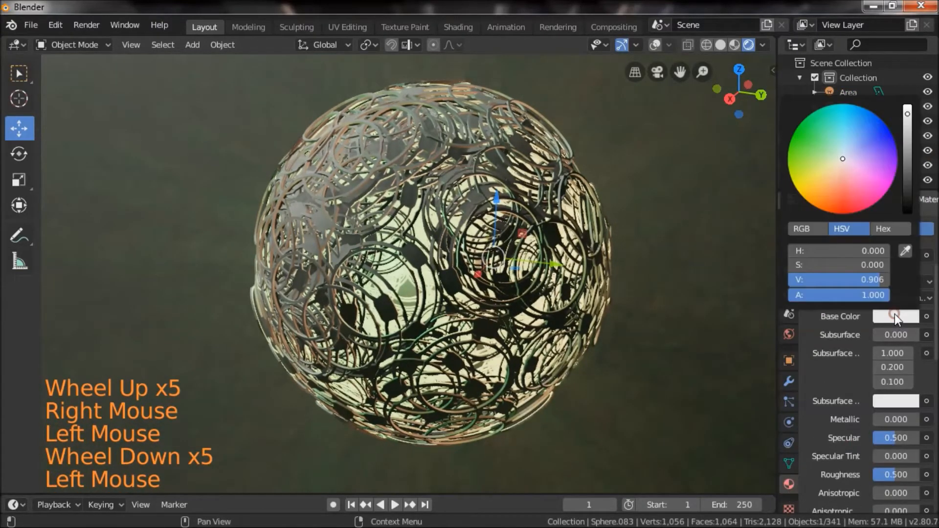
mouse_move(871, 158)
left_mouse_down()
mouse_move(867, 145)
mouse_move(823, 152)
mouse_move(862, 149)
left_mouse_up()
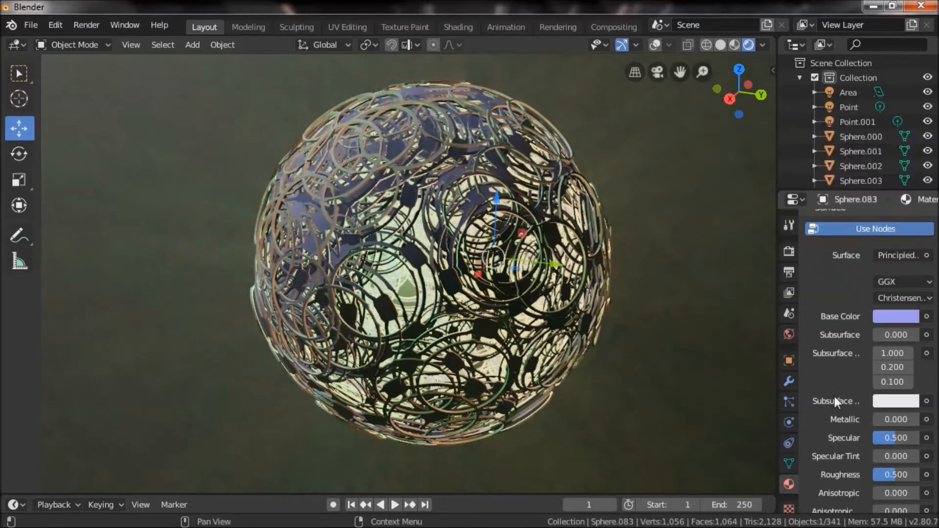
Set the blue-violet material's metallic to 0.277 and its roughness to 0.069.
double_click(655, 45)
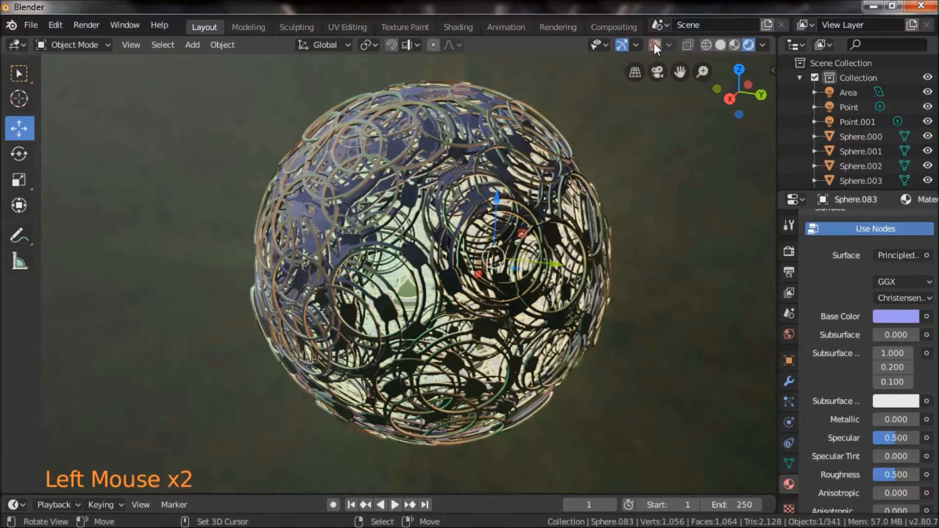
scroll(840, 411, "down", 2)
left_click(896, 363)
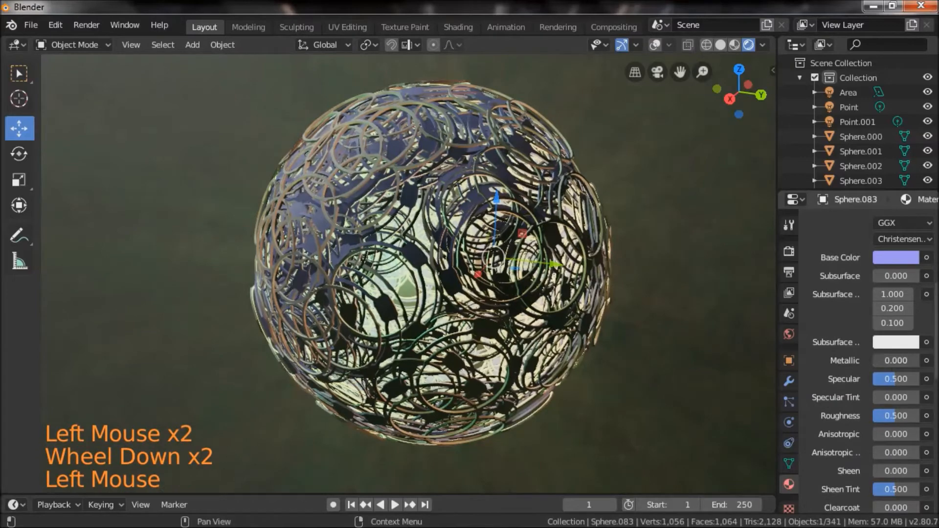
left_click_drag(893, 415, 872, 416)
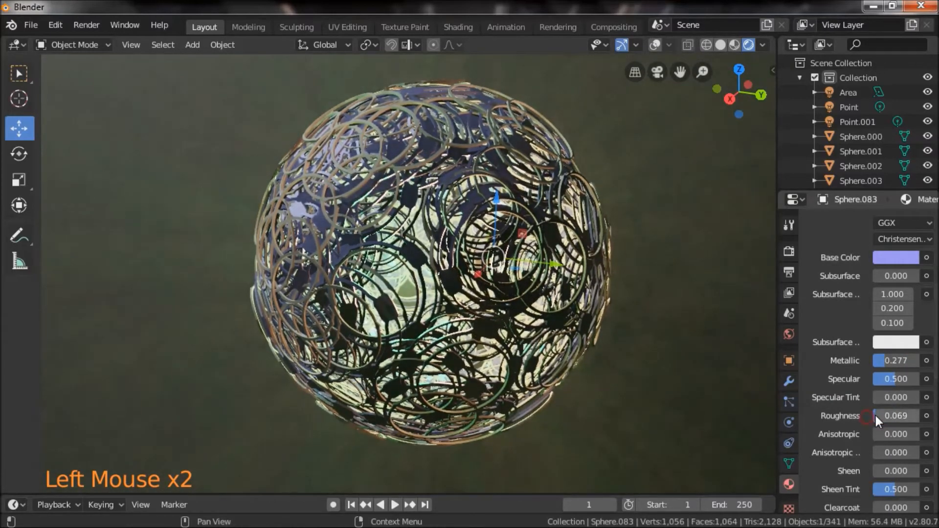
Try an Emission surface on the rings' first material slot, Material, and settle on Glass BSDF.
scroll(841, 295, "up", 12)
left_click(860, 226)
scroll(874, 400, "down", 3)
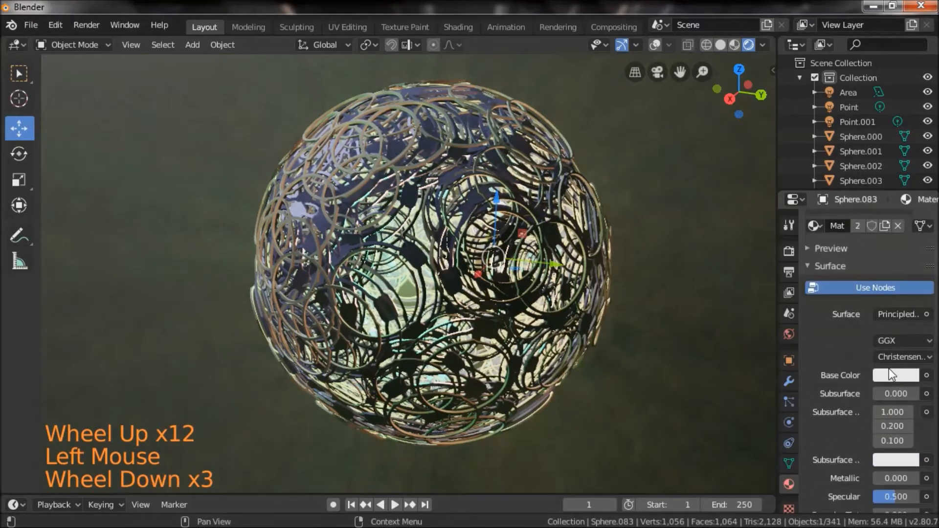
left_click(892, 375)
left_click(900, 314)
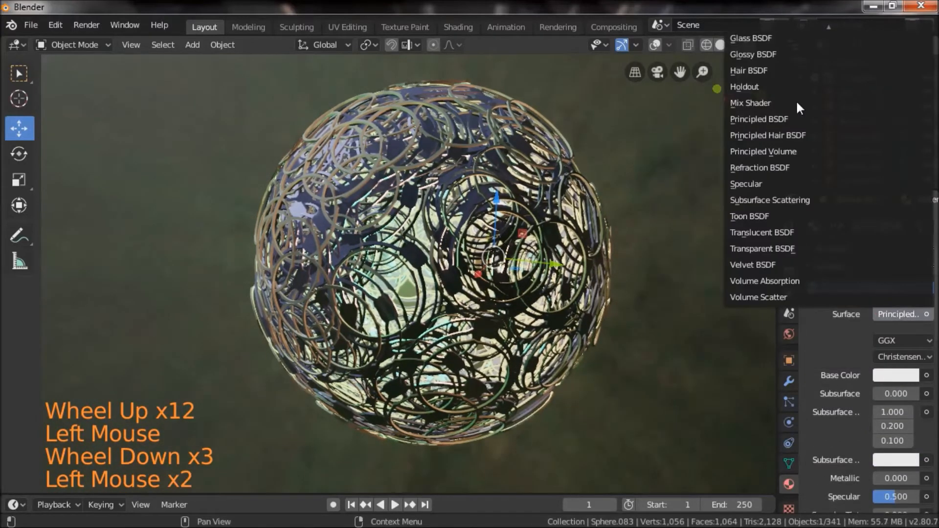
scroll(779, 42, "up", 5)
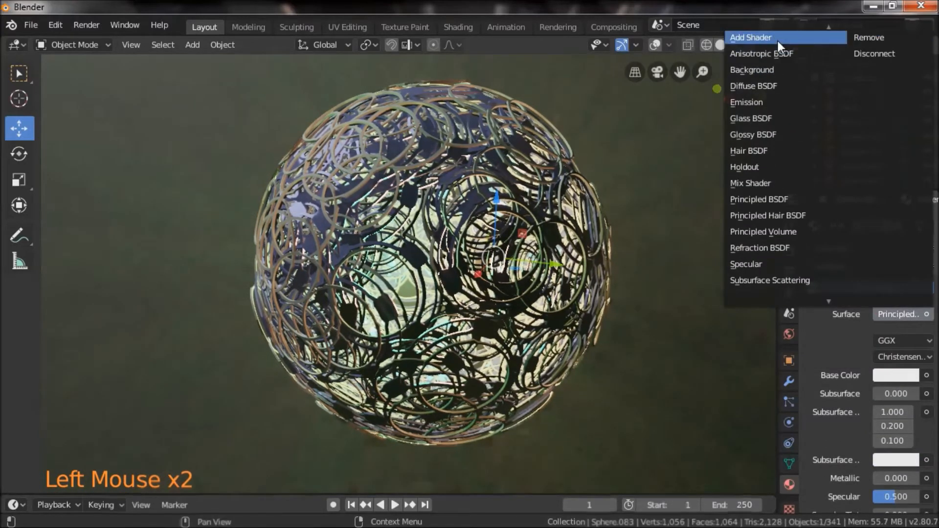
left_click(773, 101)
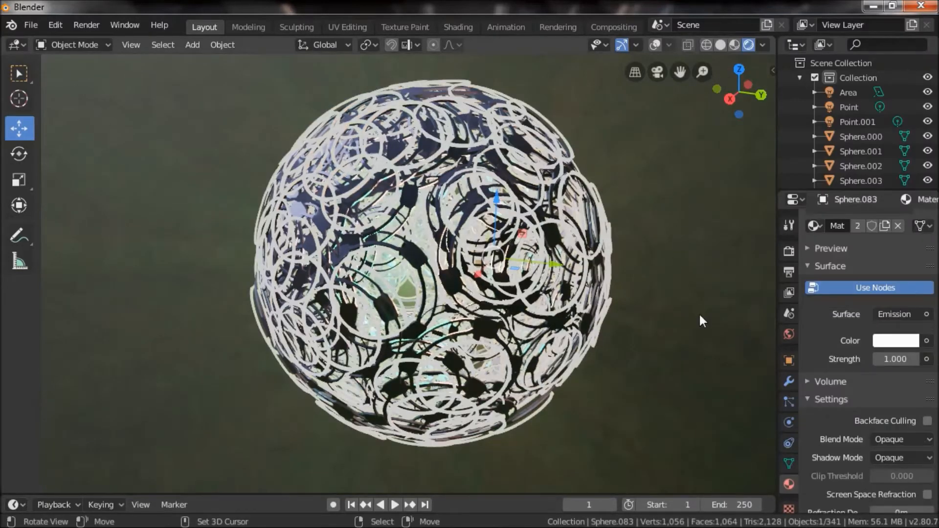
left_click(895, 314)
left_click(771, 38)
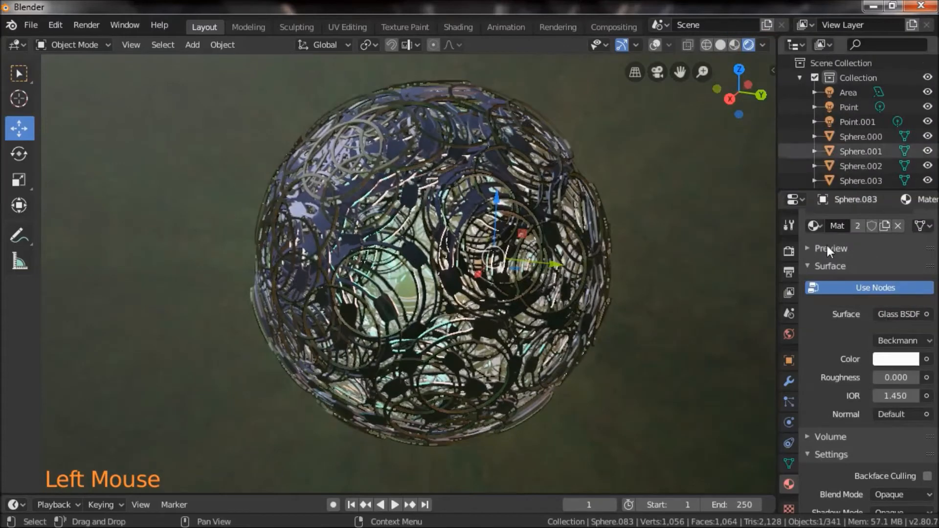
Enable Ambient Occlusion, Bloom and Screen Space Reflections with Refraction in the Eevee render settings.
left_click(789, 250)
left_click(821, 322)
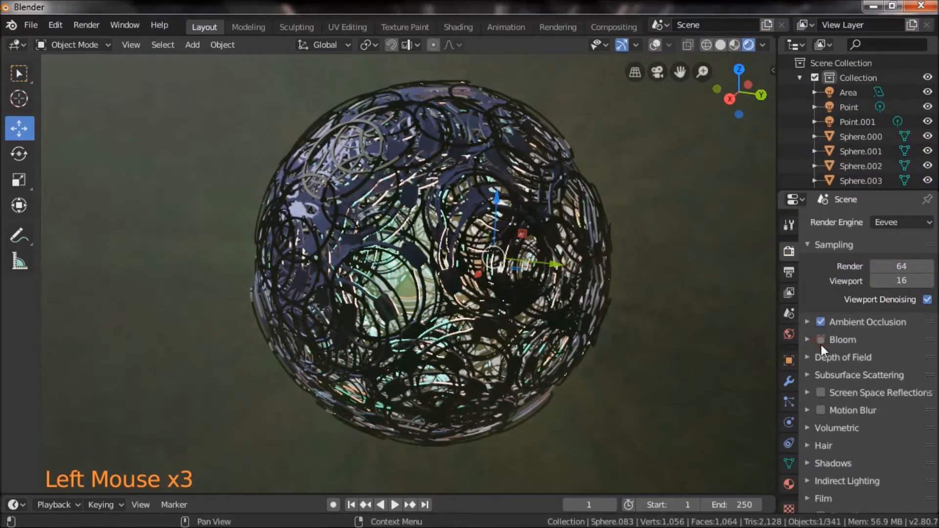
left_click(821, 340)
left_click(821, 393)
left_click(821, 410)
left_click(819, 396)
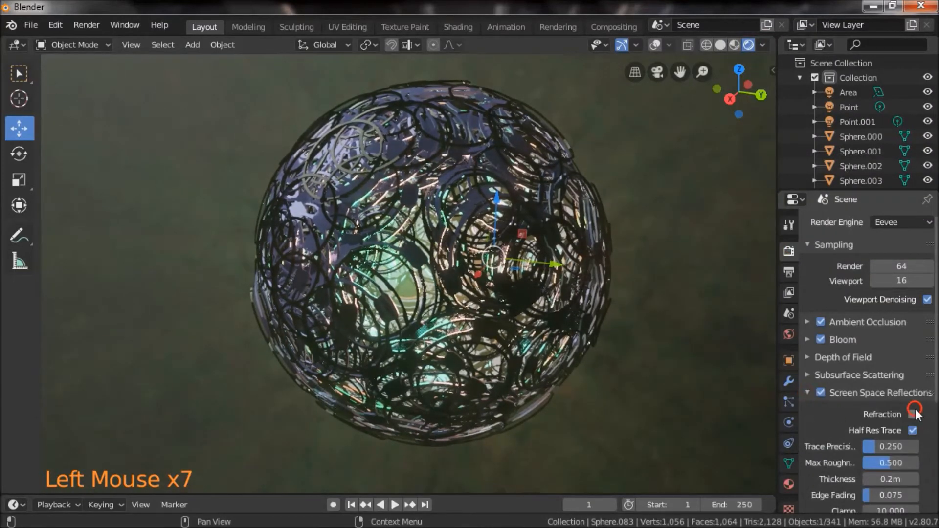
Select a ring on the sphere and enable Screen Space Refraction for the Glass BSDF material in its first slot.
right_click(479, 165)
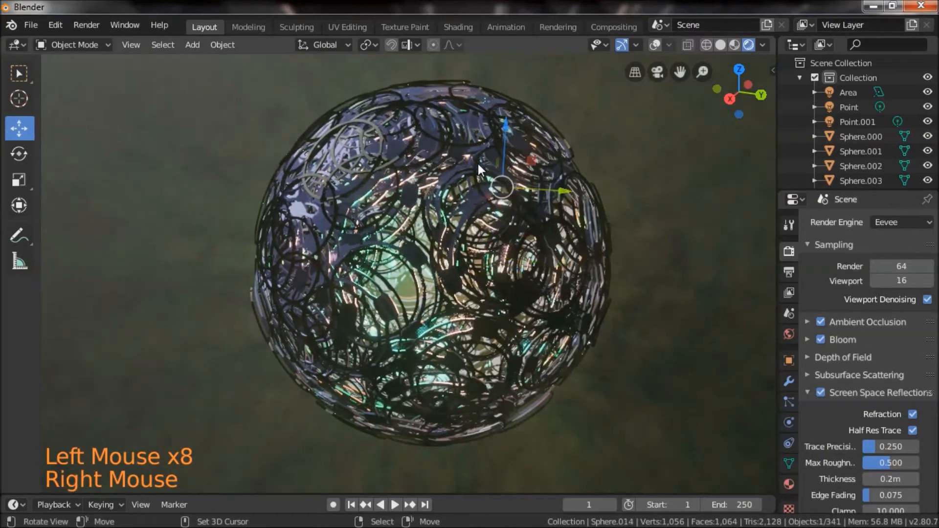
right_click(485, 136)
left_click(789, 484)
scroll(865, 323, "up", 12)
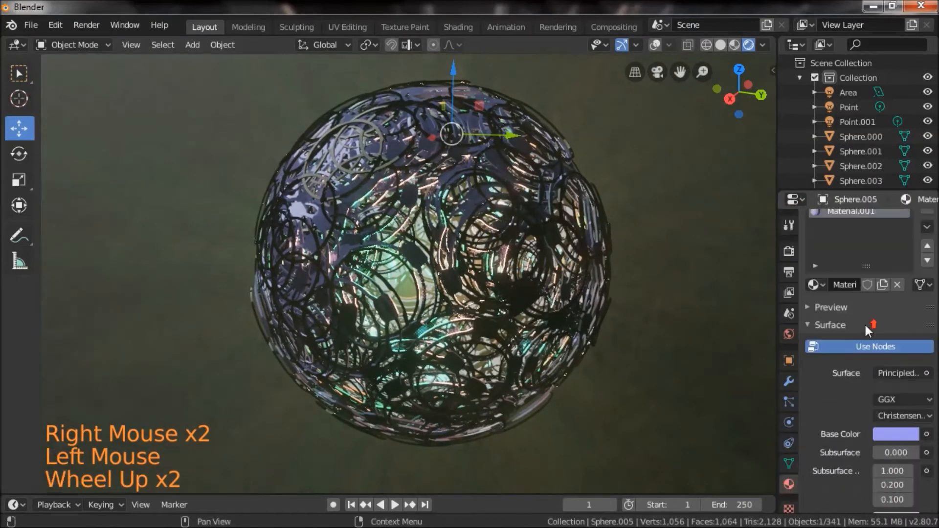
left_click(842, 226)
scroll(878, 416, "down", 6)
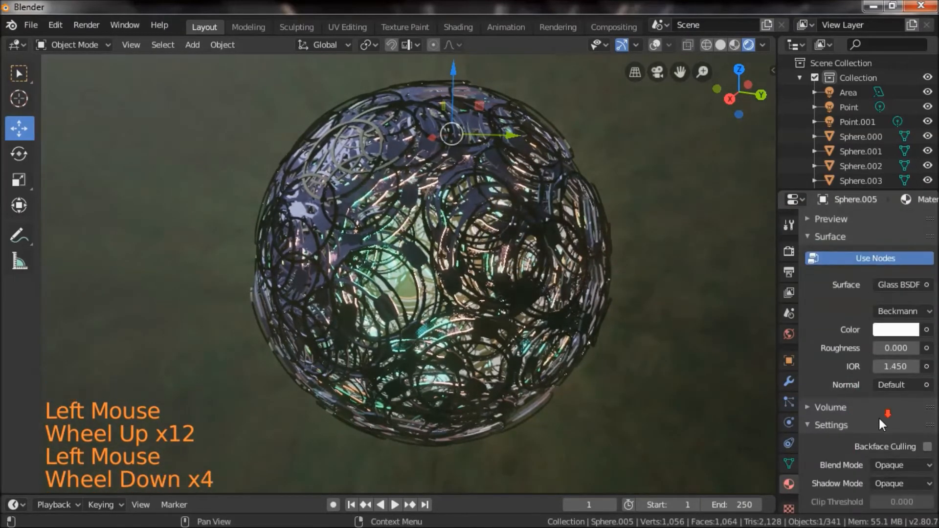
scroll(899, 440, "down", 2)
left_click(927, 410)
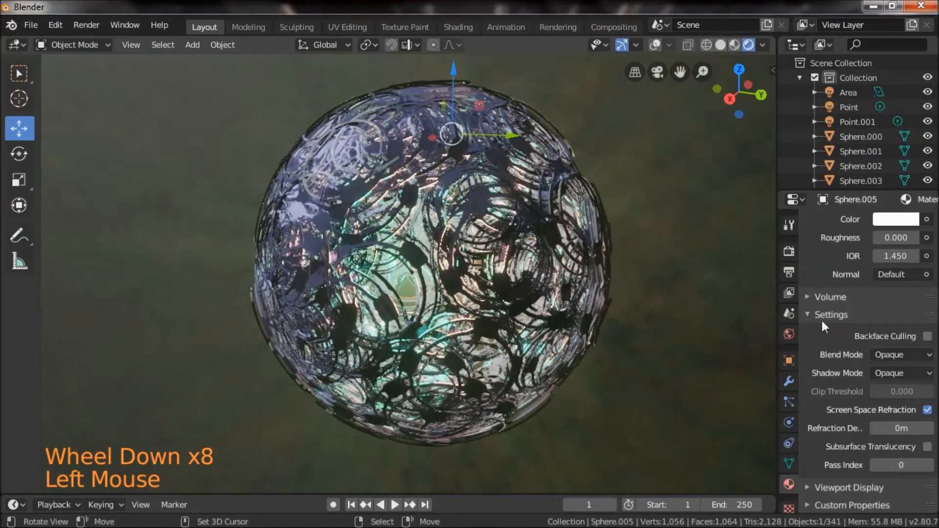
Set the glass material's roughness to 0.600 and its IOR to 0.950.
left_click_drag(881, 256, 906, 238)
left_click_drag(410, 388, 359, 328)
scroll(360, 328, "down", 2)
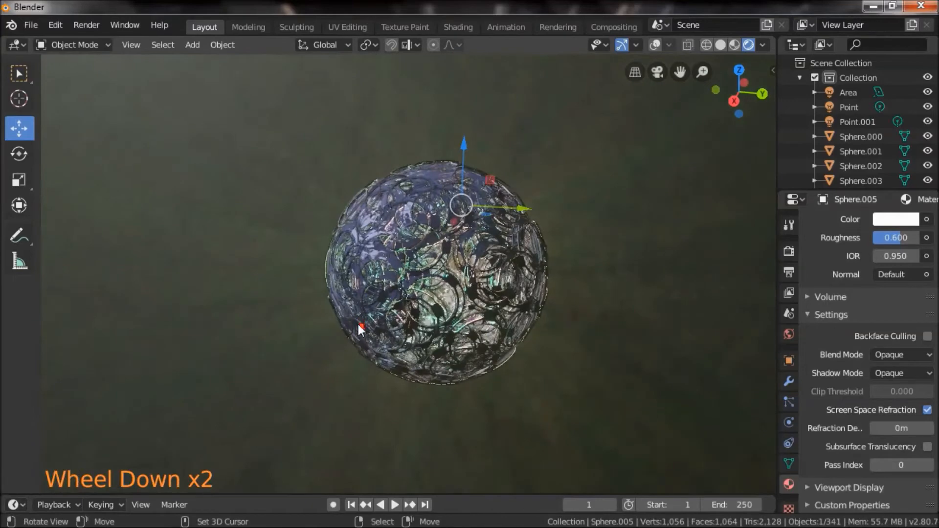
Add a mesh plane in solid shading with overlays shown and scale it up into a large floor.
key("shift+a")
mouse_move(388, 155)
left_click(493, 153)
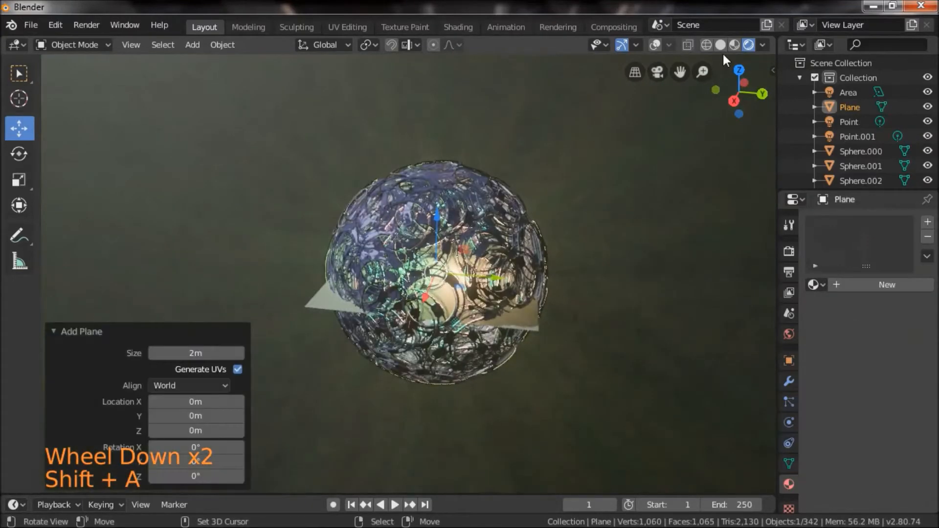
left_click(721, 45)
scroll(491, 321, "down", 3)
scroll(491, 320, "up", 3)
left_click(654, 45)
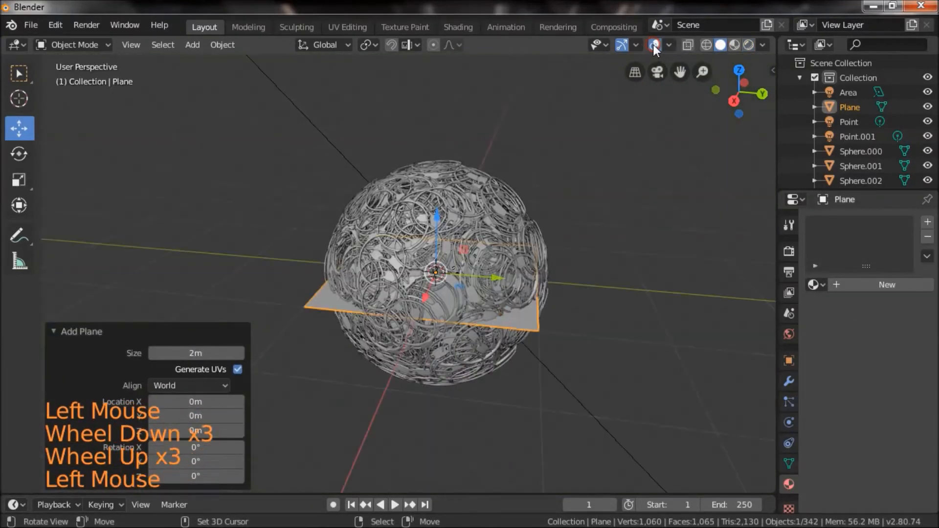
key("s")
left_click(358, 334)
Move the floor plane down 1.46 m along Z beneath the sphere and switch back to rendered shading.
left_click_drag(415, 335, 419, 299)
left_click_drag(434, 197, 435, 335)
left_click_drag(581, 163, 576, 225)
left_click(749, 45)
mouse_move(630, 283)
left_mouse_down("shift")
mouse_move(617, 220)
mouse_move(595, 192)
mouse_move(586, 280)
mouse_move(595, 303)
mouse_move(772, 308)
mouse_move(50, 307)
mouse_move(712, 301)
mouse_move(617, 297)
mouse_move(583, 338)
left_mouse_up("shift")
scroll(583, 338, "up", 2)
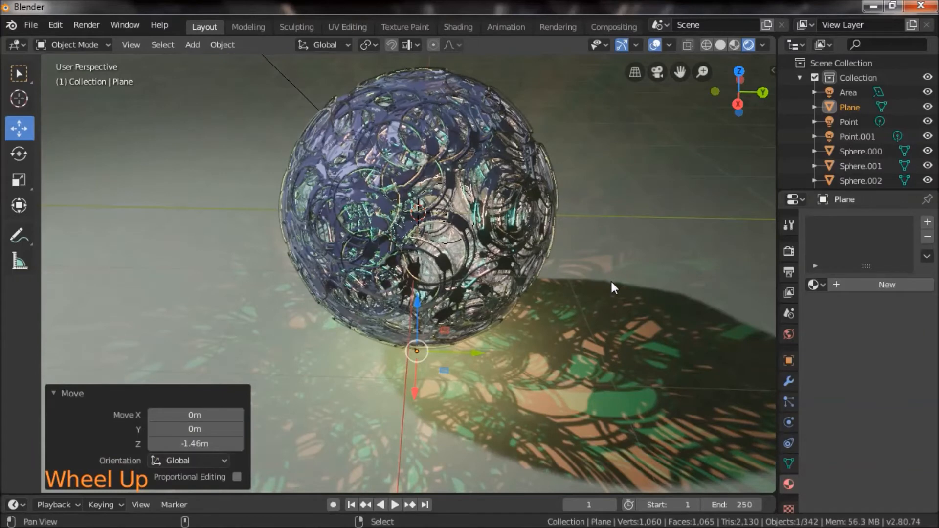
left_click_drag(610, 280, 622, 308, "shift")
Give the floor plane a new Principled material and darken its base color to a value of 0.280.
right_click(622, 307)
left_click(870, 287)
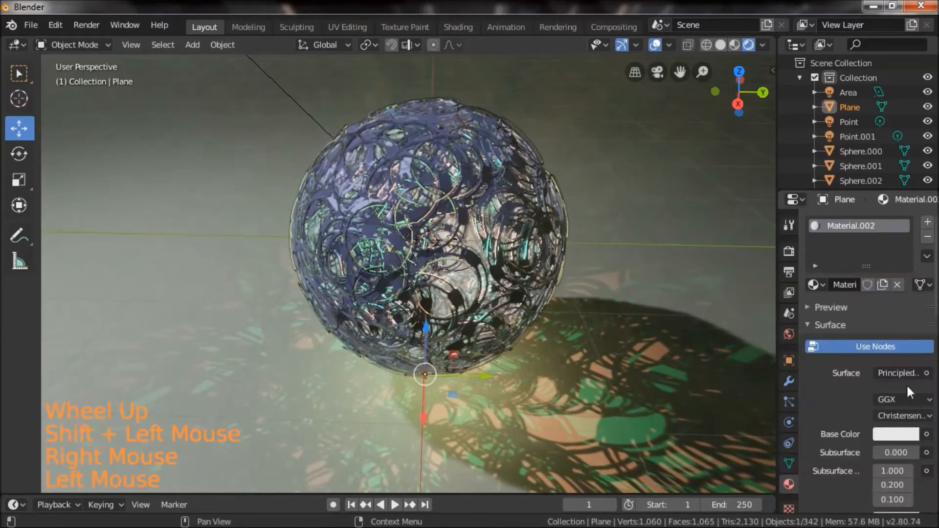
left_click(903, 373)
left_click(897, 434)
left_click_drag(908, 233, 908, 300)
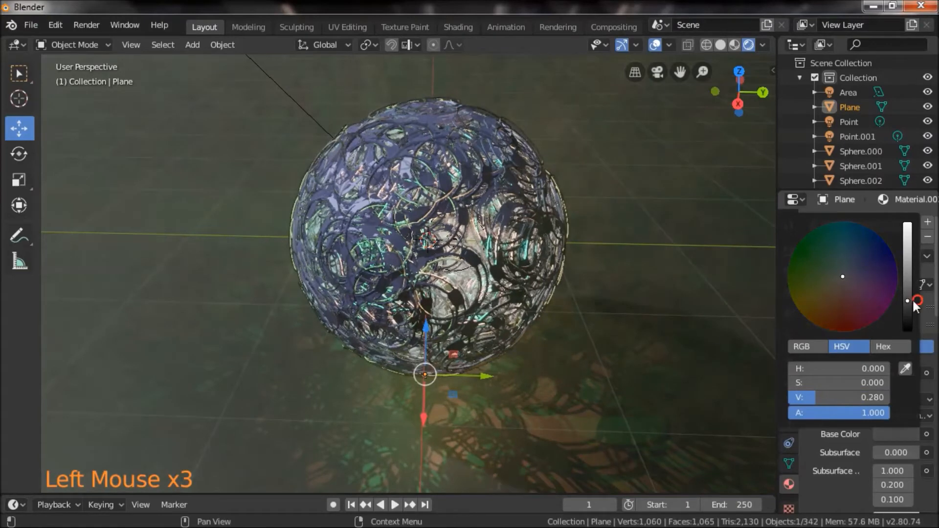
Set the floor material's roughness to 0.300 and its base color to black.
scroll(826, 419, "down", 2)
scroll(870, 407, "down", 3)
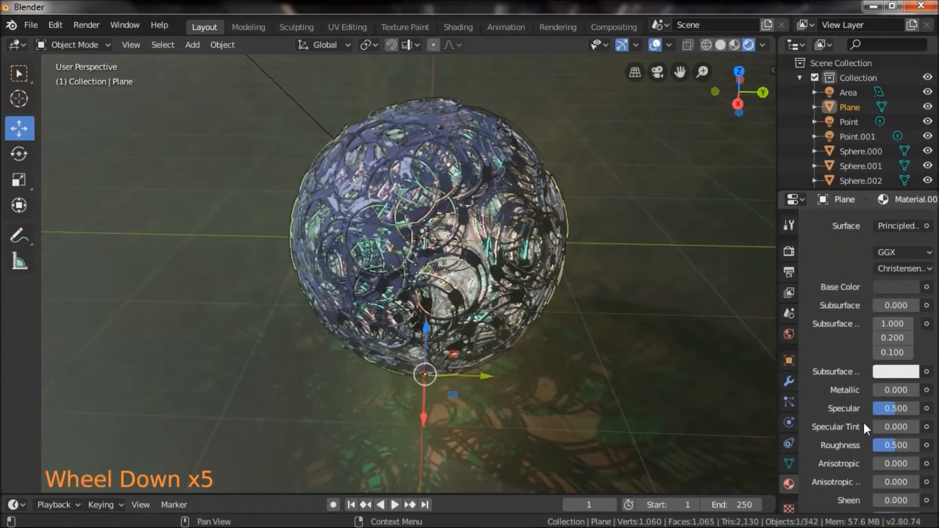
mouse_move(897, 446)
left_mouse_down()
mouse_move(875, 445)
mouse_move(888, 445)
left_mouse_up()
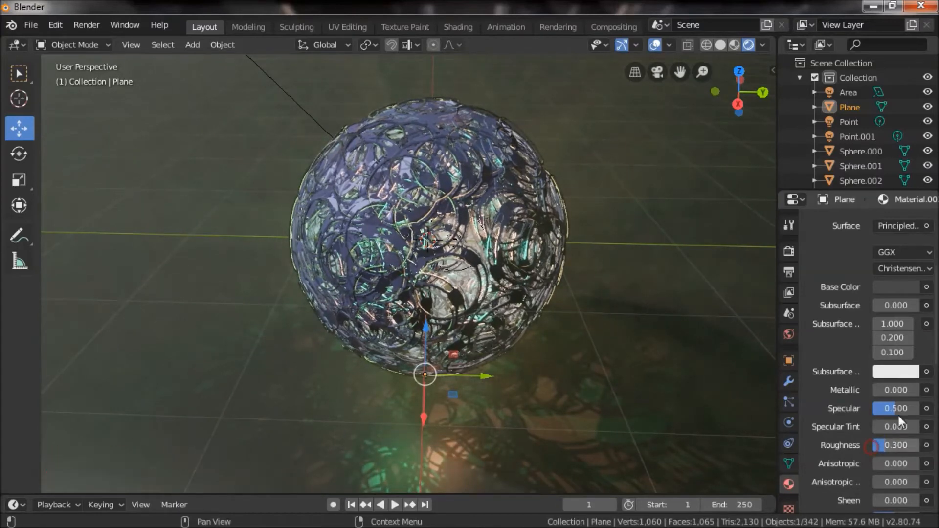
left_click(893, 287)
left_click_drag(904, 154, 907, 183)
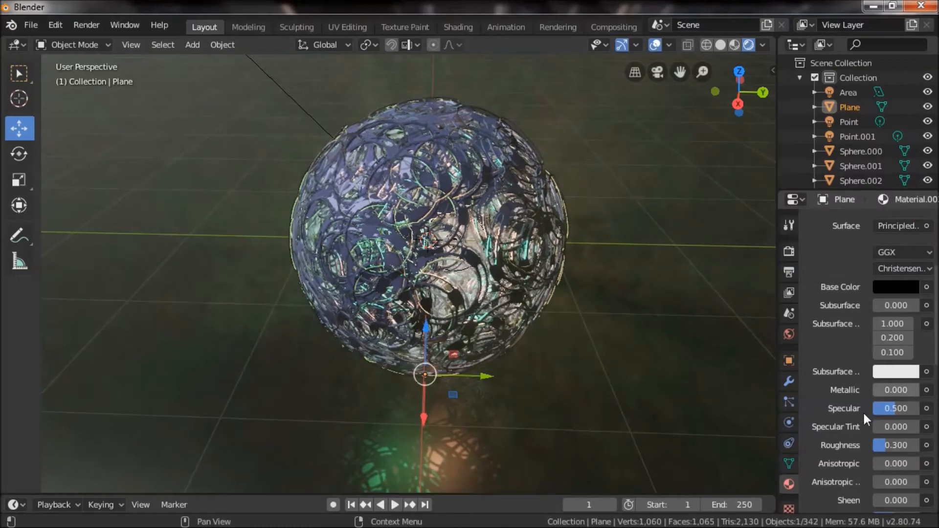
Try stronger metallic values on the floor material and settle on 0.231.
scroll(873, 371, "down", 2)
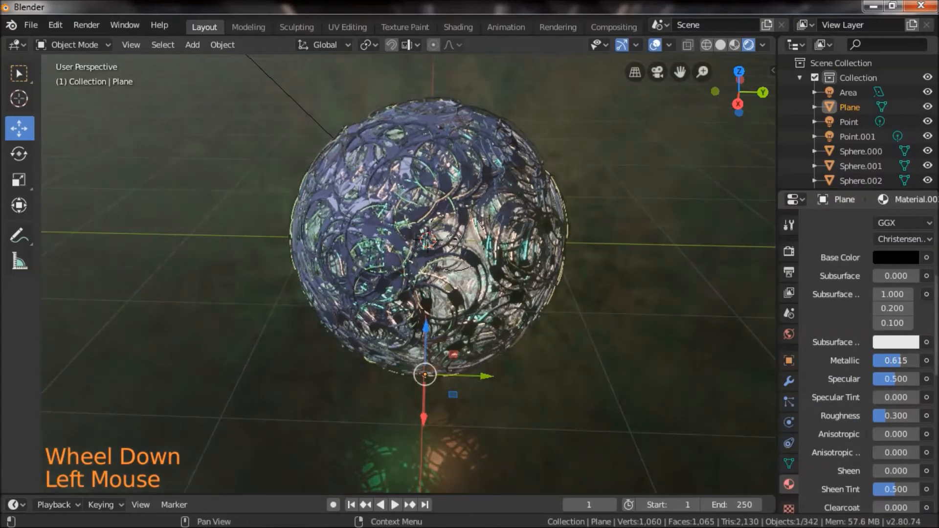
left_click_drag(878, 360, 915, 361)
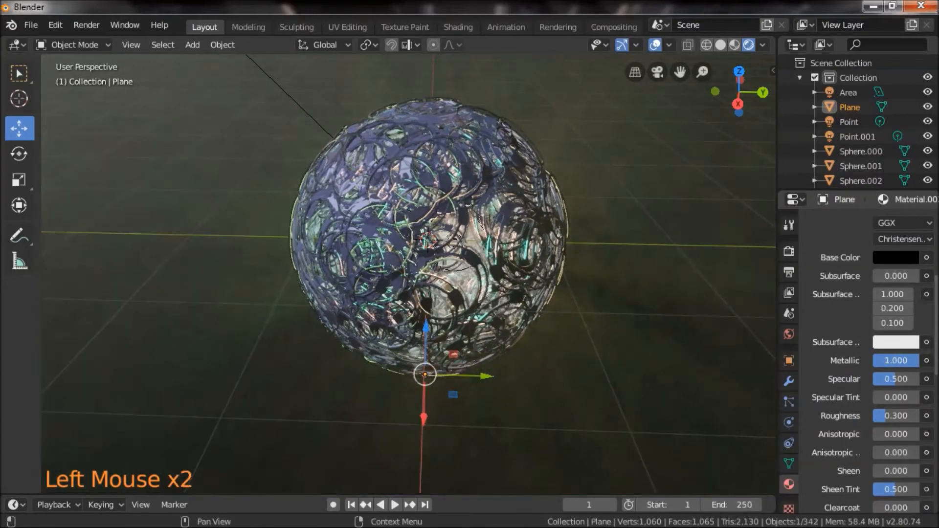
left_click_drag(915, 360, 884, 360)
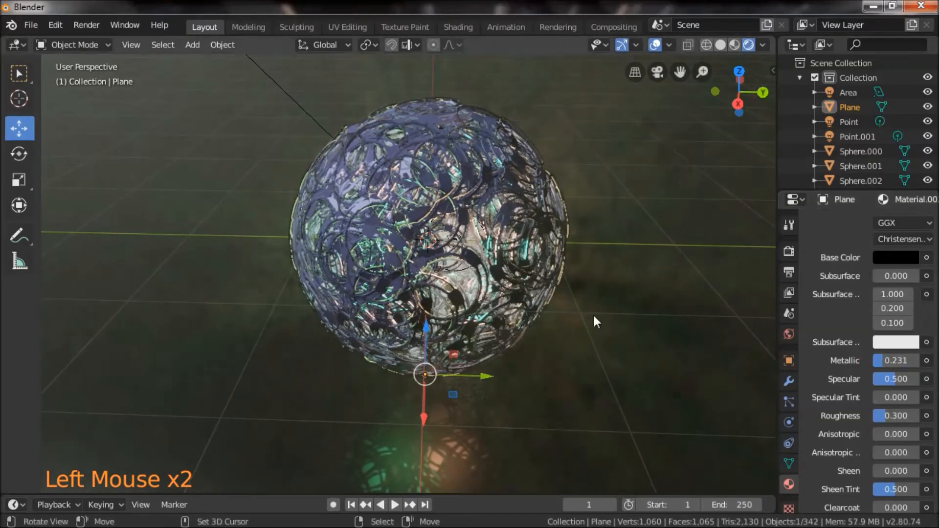
left_click(603, 336, "shift")
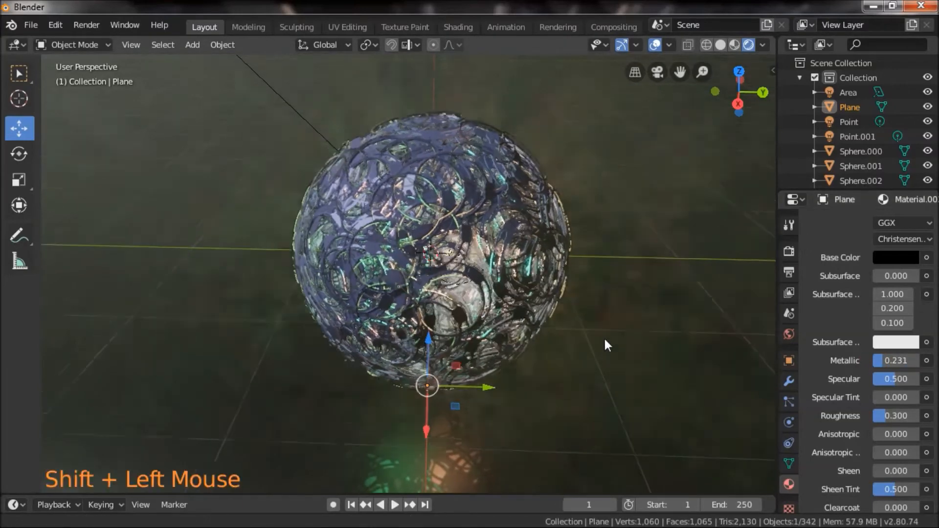
scroll(605, 351, "up", 1)
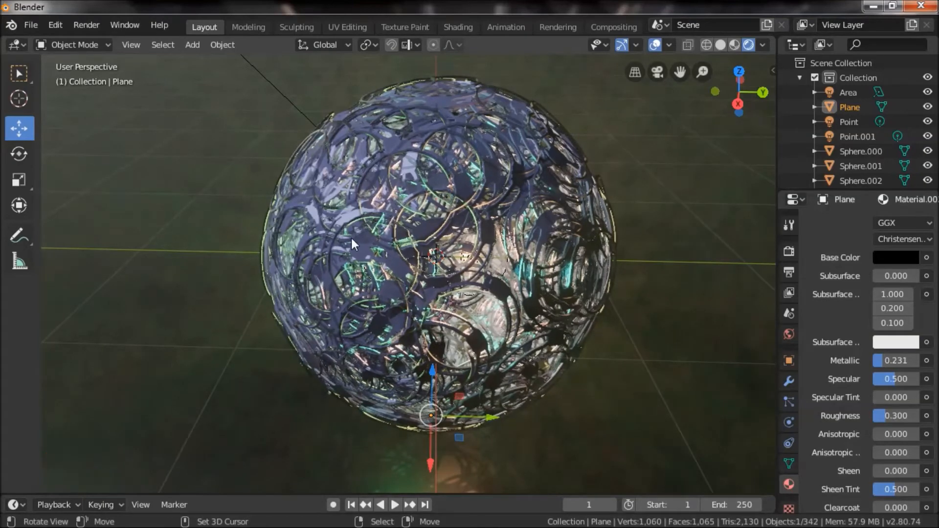
Adjust the area light to 362.9 W power, a pale warm white color and a Disk shape.
right_click(277, 86)
left_click_drag(890, 319, 884, 318)
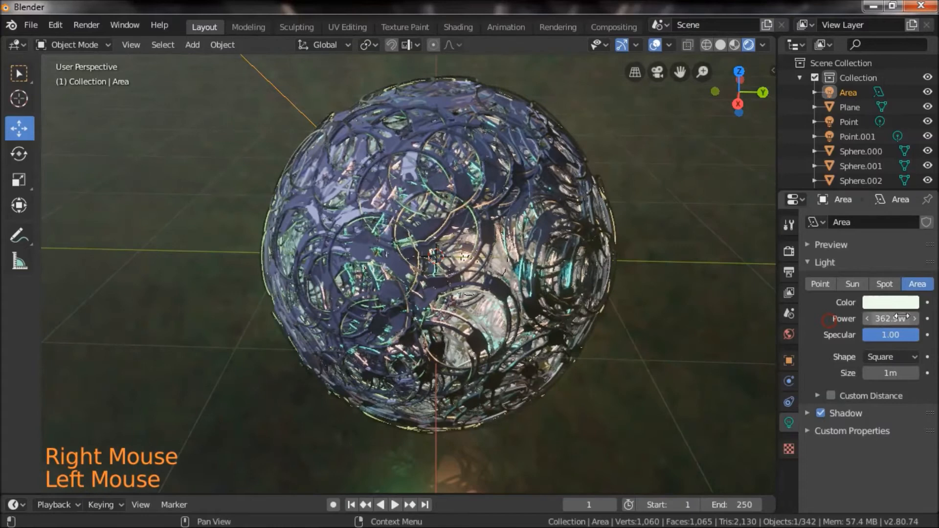
left_click(896, 303)
mouse_move(839, 158)
left_mouse_down()
mouse_move(818, 148)
mouse_move(815, 174)
mouse_move(841, 161)
left_mouse_up()
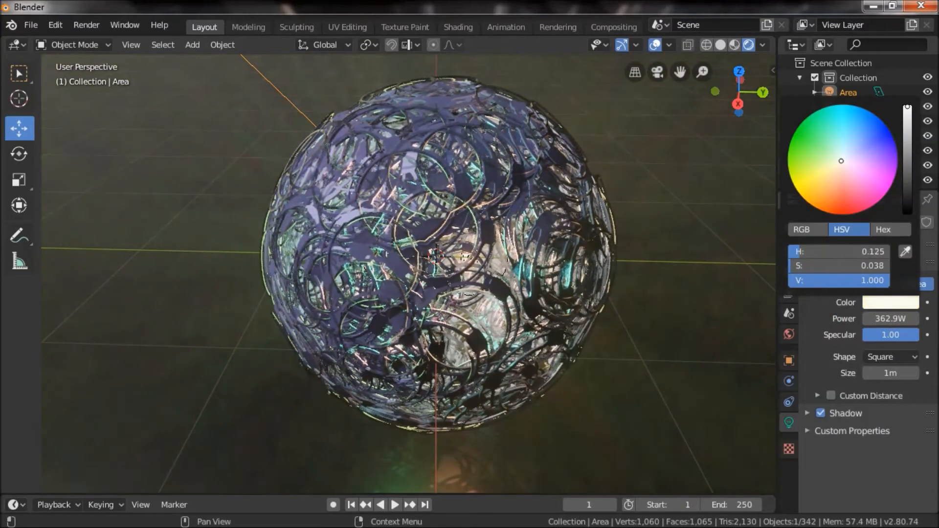
left_click(884, 356)
left_click(867, 400)
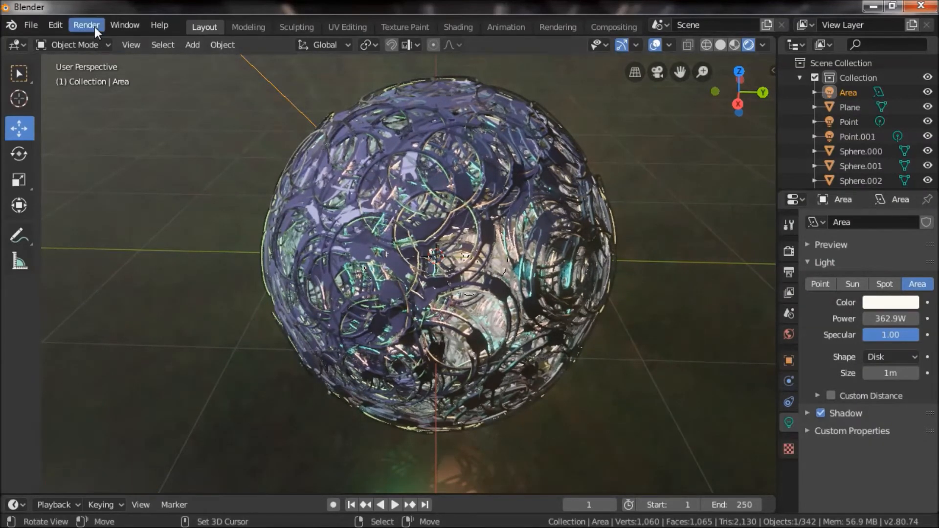
Set the output resolution percentage to 80% and try to render the image.
left_click(789, 251)
left_click(789, 293)
left_click(789, 272)
left_click(887, 268)
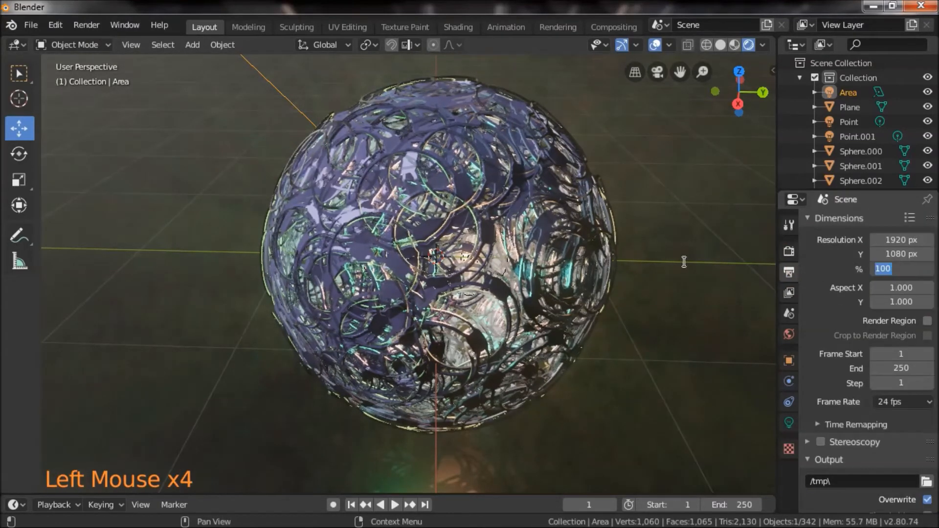
key("Return")
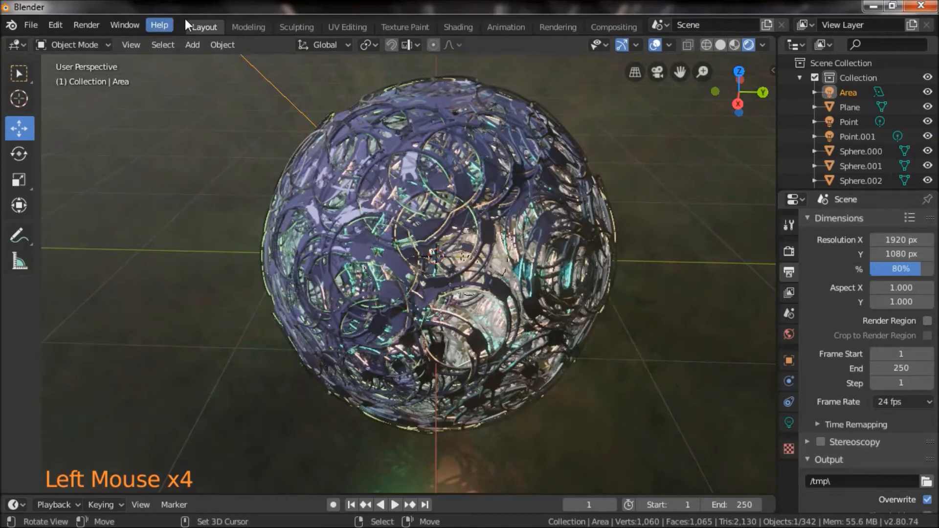
left_click(98, 24)
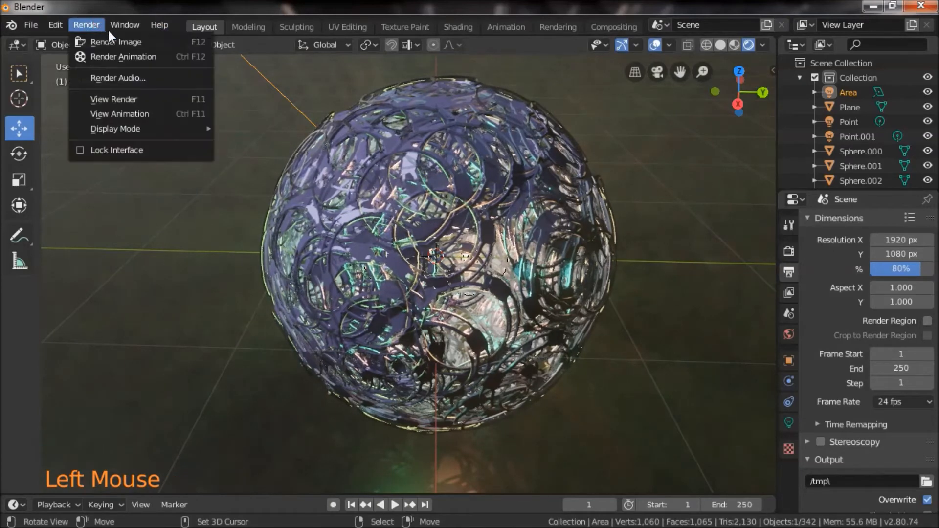
left_click(83, 42)
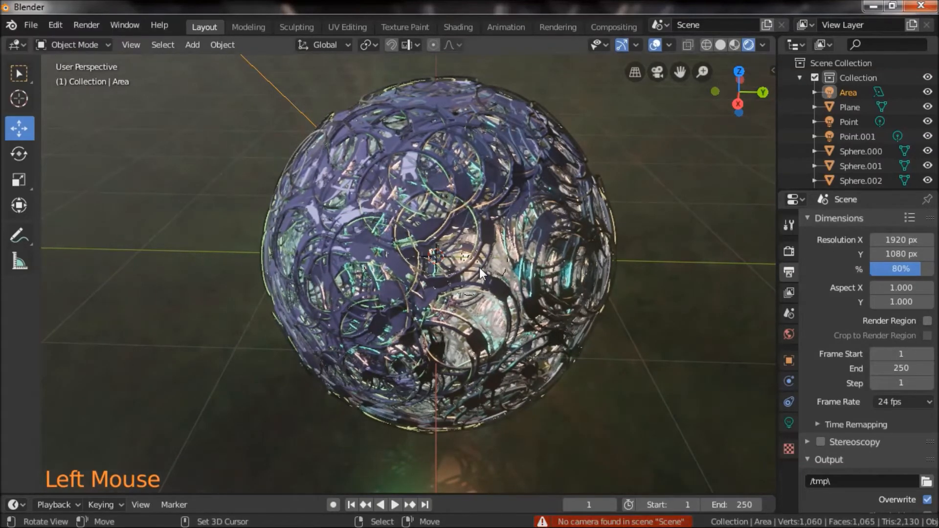
Switch to solid shading and add a camera to the scene.
key("shift+a")
left_click(720, 44)
key("shift+a")
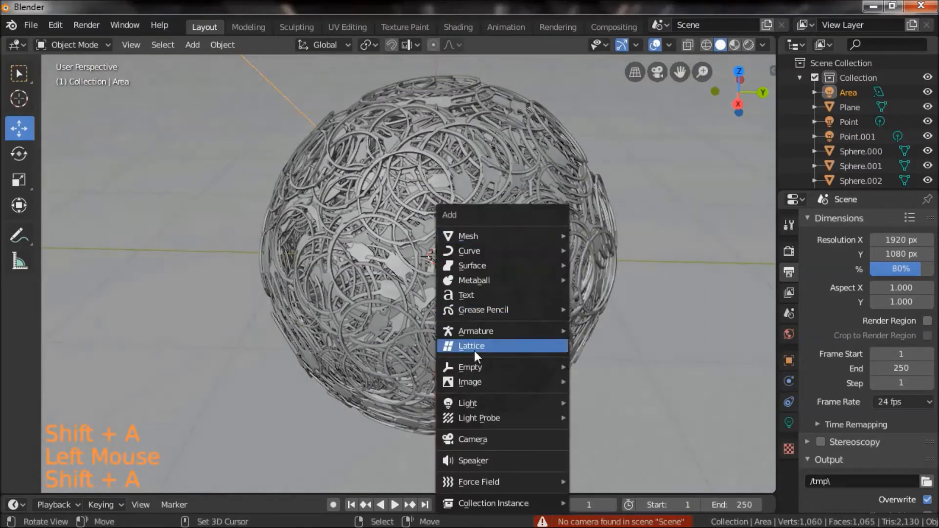
left_click(476, 439)
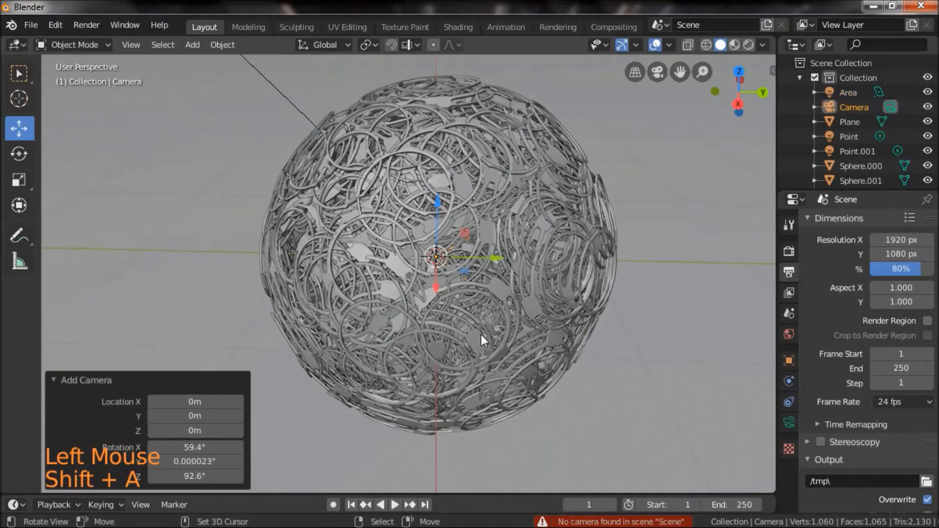
Look through the camera, enable Lock Camera to View and pull it back until the whole sphere is framed.
left_click(659, 72)
scroll(611, 315, "up", 4)
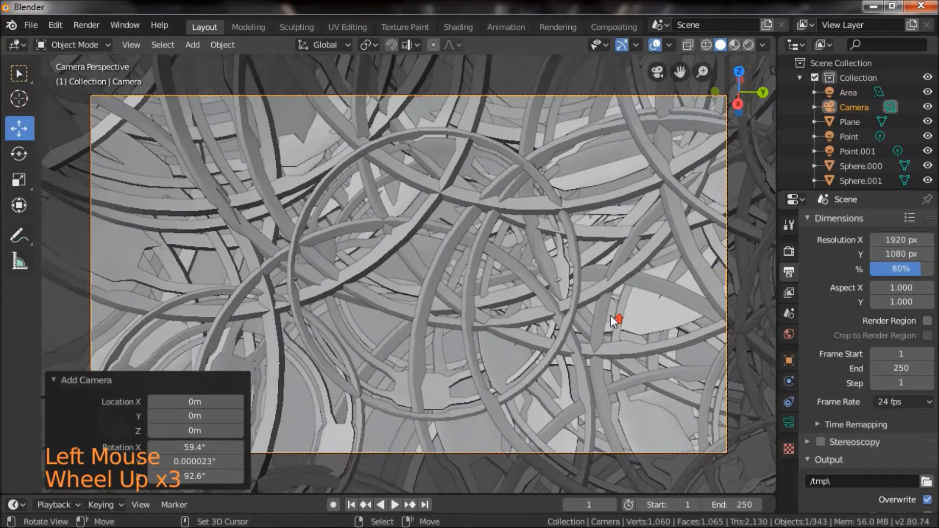
scroll(610, 315, "down", 1)
key("n")
left_click(768, 123)
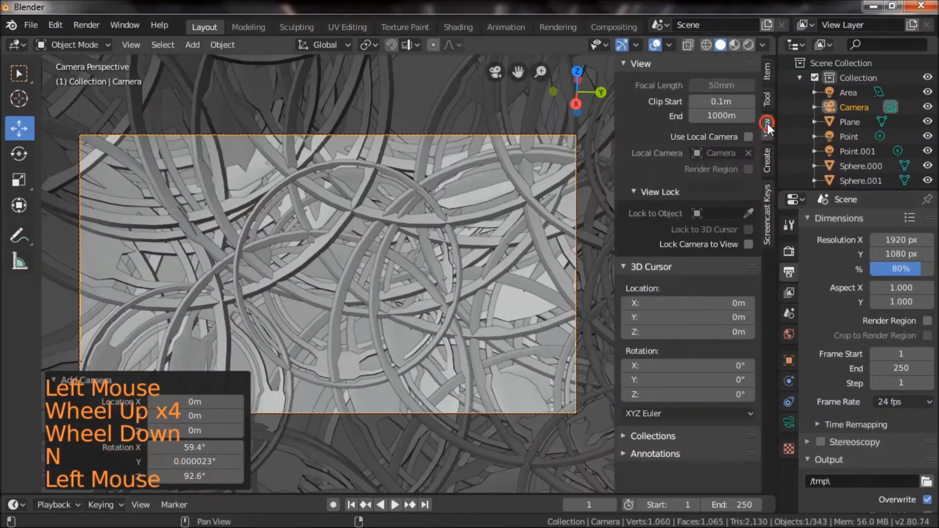
key("n")
scroll(494, 273, "down", 14)
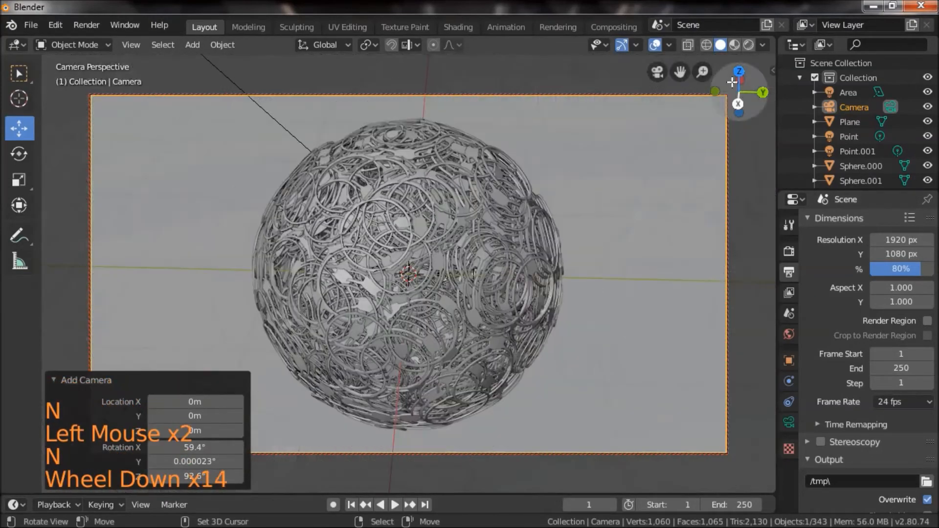
Refine the locked camera's angle and distance in rendered shading so the sphere fills the middle of the frame.
left_click(752, 46)
mouse_move(622, 331)
left_mouse_down()
mouse_move(572, 286)
mouse_move(615, 270)
left_mouse_up()
scroll(577, 309, "down", 1)
scroll(579, 309, "up", 3)
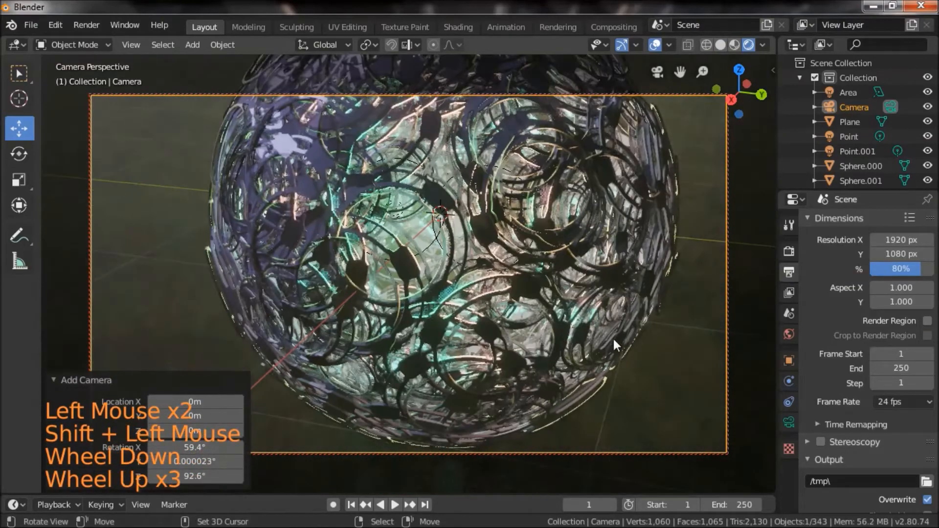
left_click_drag(646, 349, 673, 332, "shift")
scroll(651, 345, "down", 3)
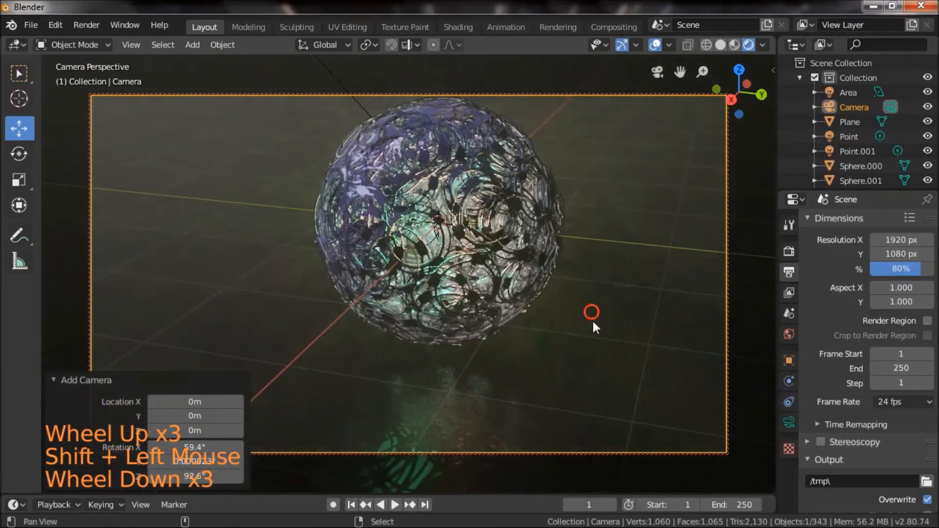
left_click_drag(591, 319, 547, 296, "shift")
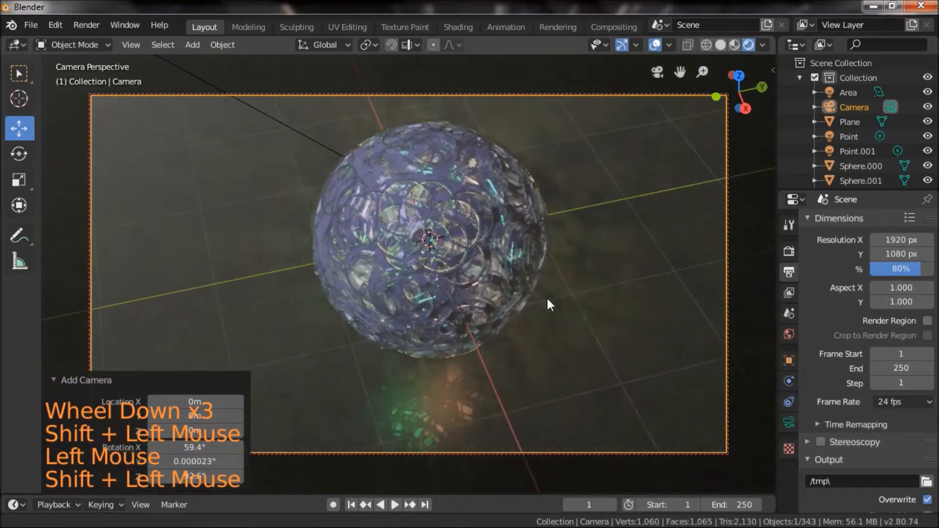
scroll(597, 349, "up", 1)
left_click_drag(587, 367, 556, 340)
scroll(557, 323, "down", 1)
left_click_drag(564, 302, 574, 332, "shift")
scroll(574, 332, "up", 1)
mouse_move(573, 299)
left_mouse_down("shift")
mouse_move(584, 318)
mouse_move(530, 316)
mouse_move(568, 307)
left_mouse_up("shift")
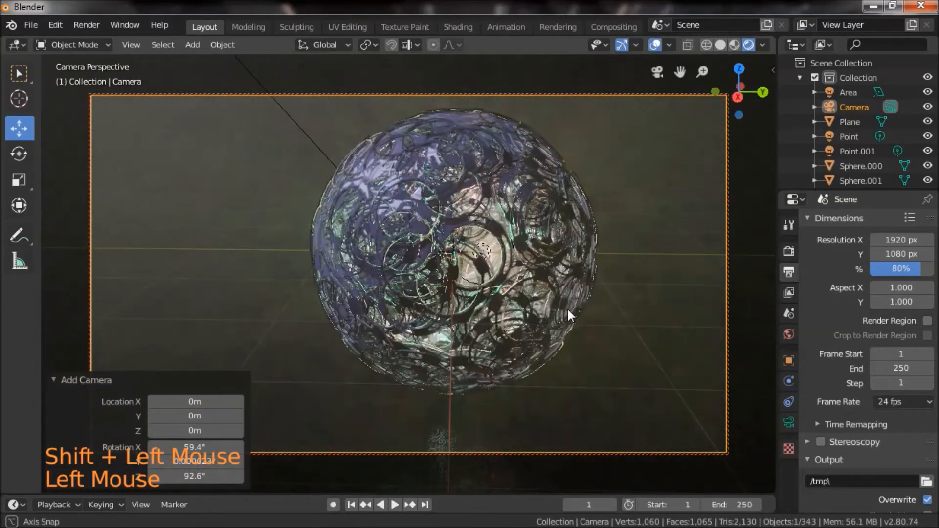
Move the area light closer to the sphere, by about 0.64 m in X, 2.82 m in Y and -3.41 m in Z.
right_click(298, 128)
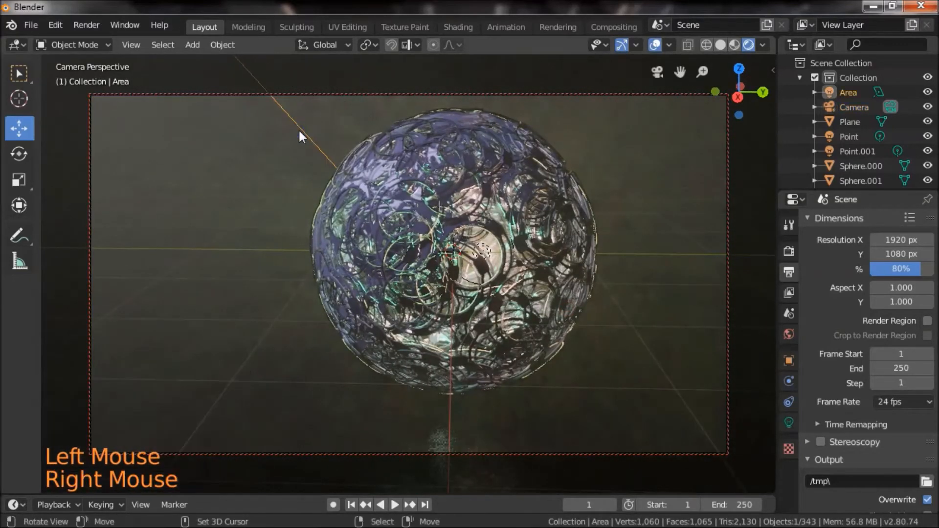
key("g")
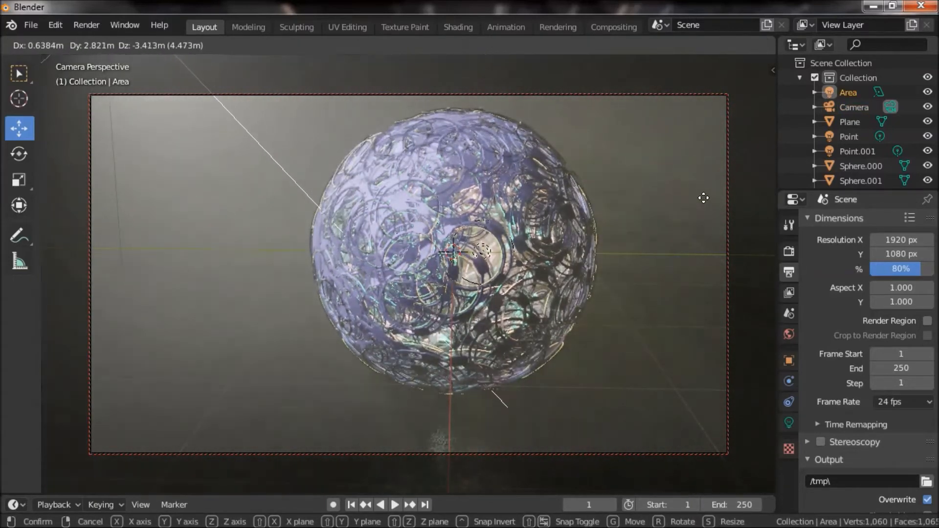
left_click(702, 200)
Tint the area light pale orange with hue 0.035 and saturation 0.246, and scale it down to about 0.198.
left_click(789, 422)
left_click(881, 304)
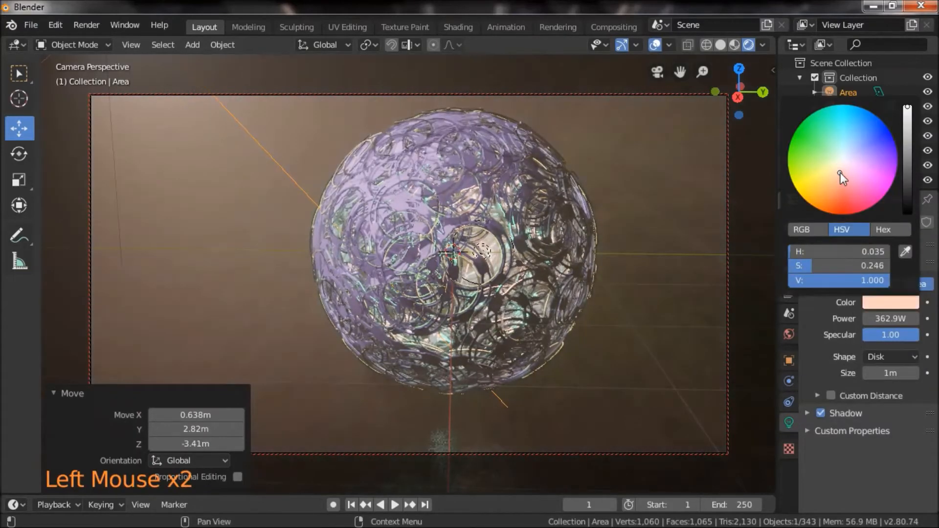
key("s")
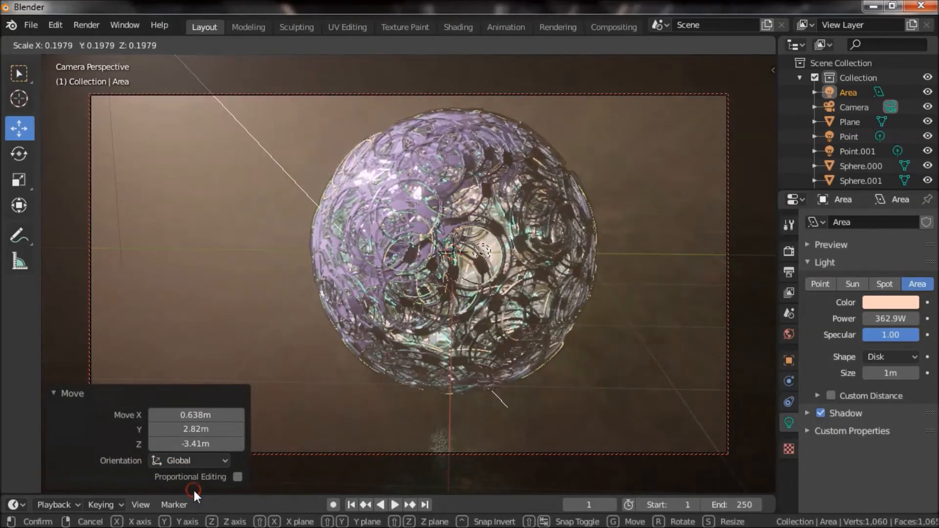
left_click(193, 489)
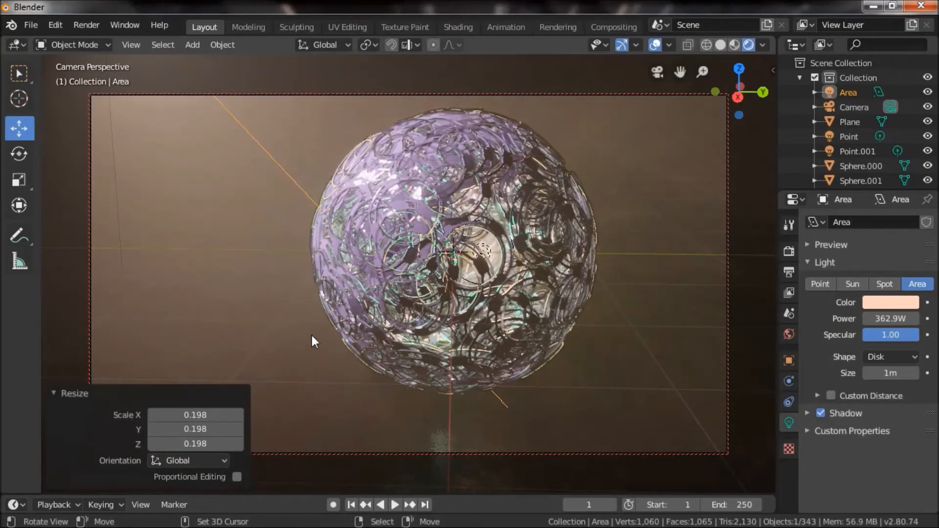
Outside the camera view, lower the area light about 1.07 m and rotate it about -31.8° to aim at the sphere.
left_click(659, 73)
scroll(415, 343, "down", 2)
left_click_drag(416, 343, 473, 316)
left_click_drag(329, 97, 338, 168)
left_click_drag(510, 308, 489, 305)
key("r")
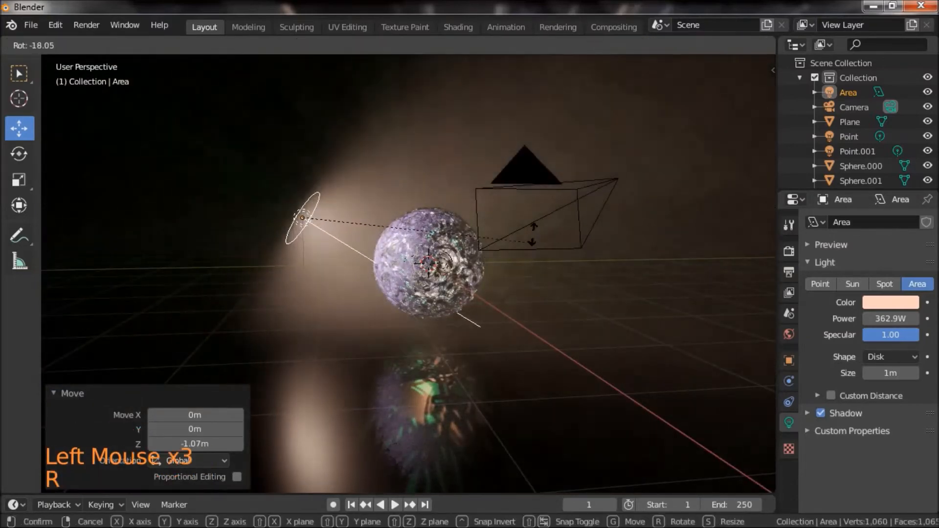
left_click(453, 339)
Return to the camera view and move the area light out of the frame, about -2.25 m in Y and 0.68 m in Z.
middle_click_drag(453, 339, 480, 351)
scroll(480, 351, "up", 4)
left_click_drag(521, 361, 482, 357)
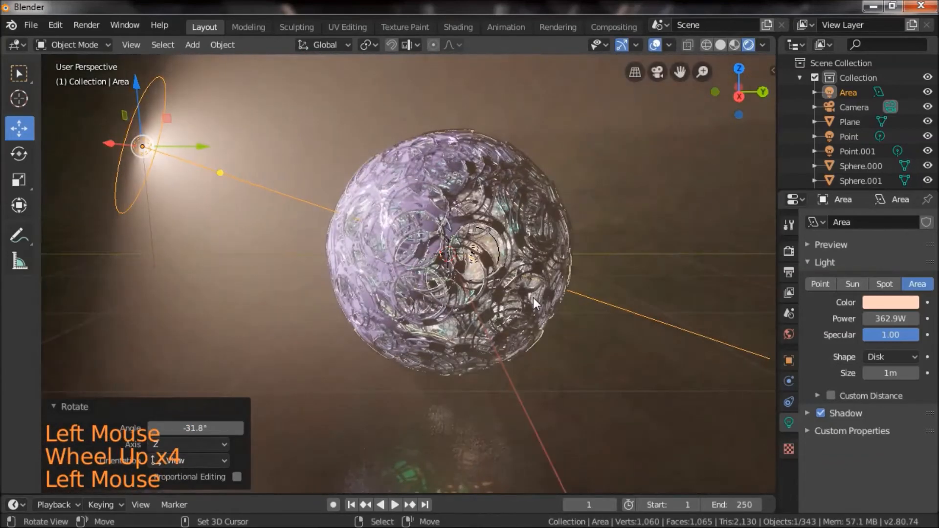
scroll(439, 234, "up", 1)
left_click(657, 72)
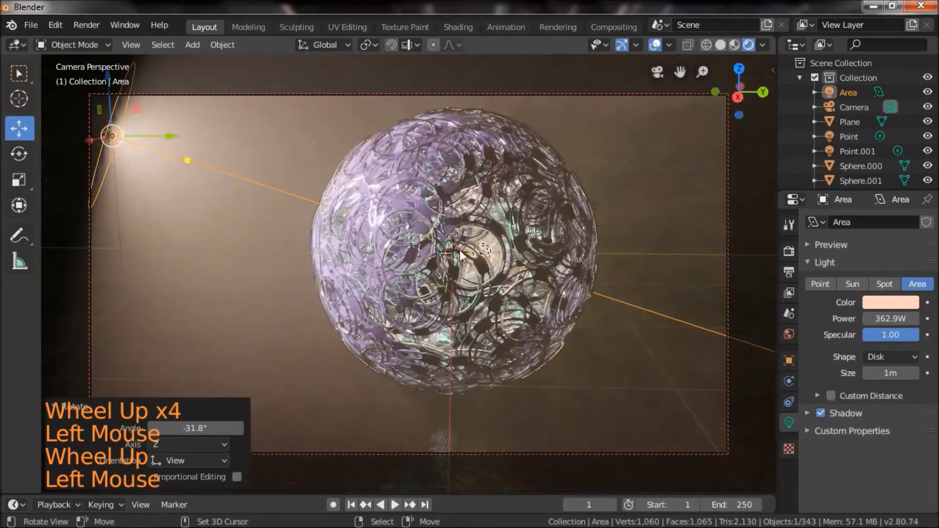
key("g")
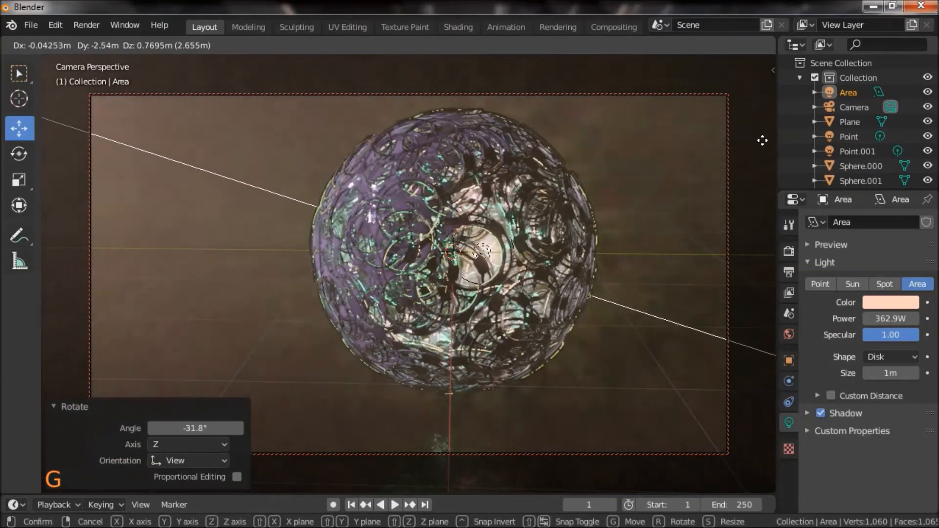
left_click(762, 141)
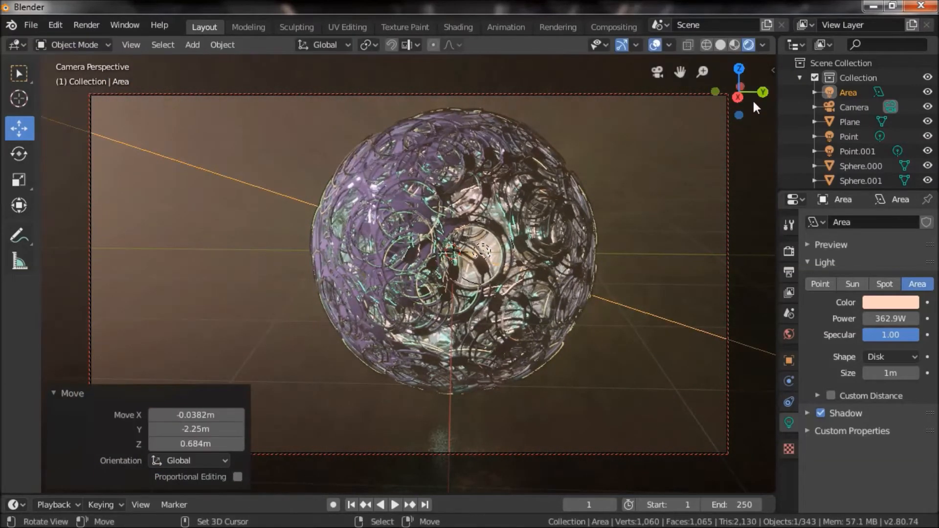
Render the image through the camera and close the render result.
left_click(100, 25)
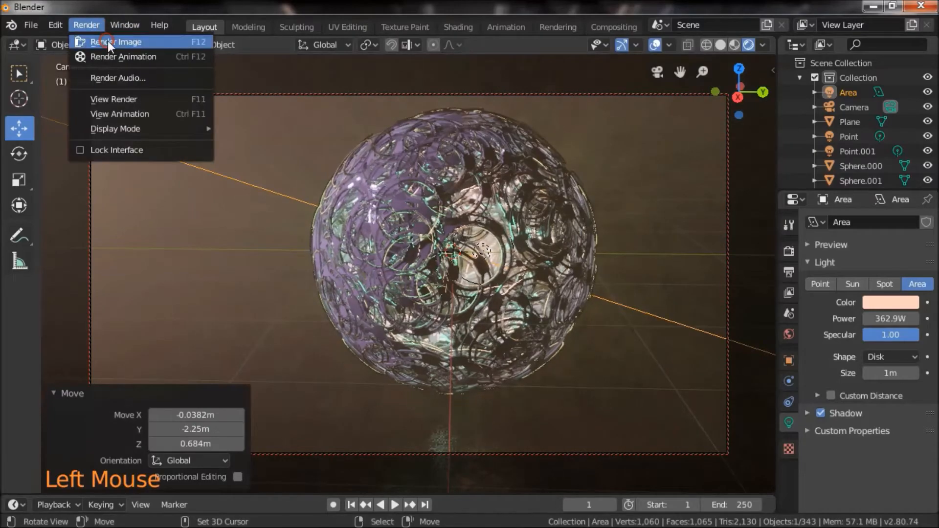
left_click(108, 40)
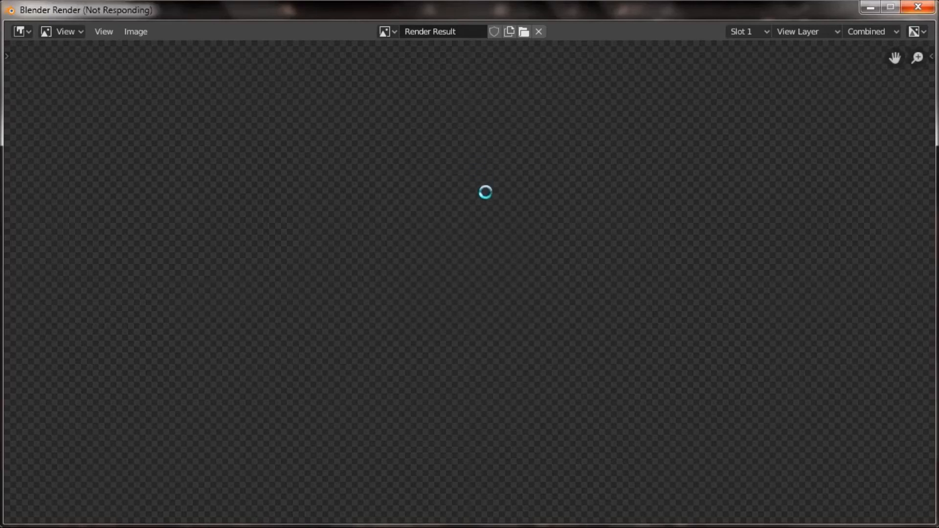
mouse_move(849, 527)
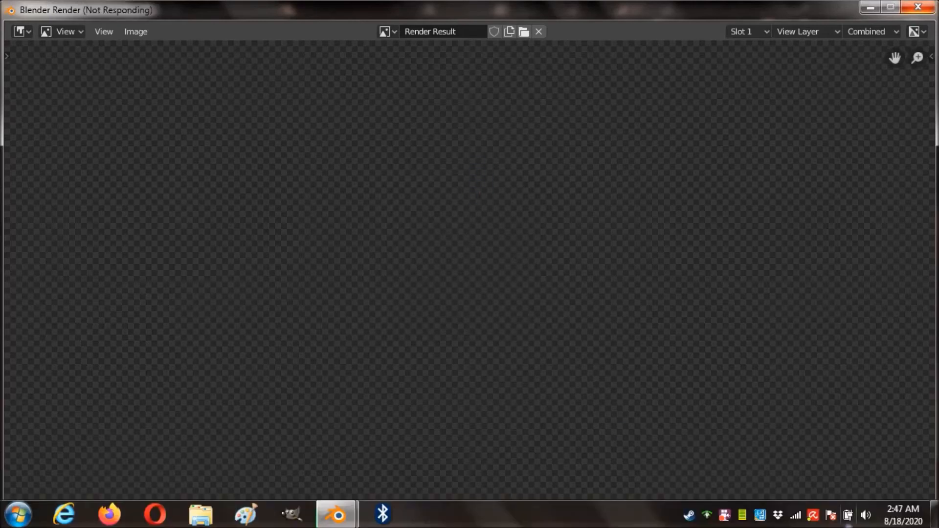
right_click(732, 516)
left_click(732, 516)
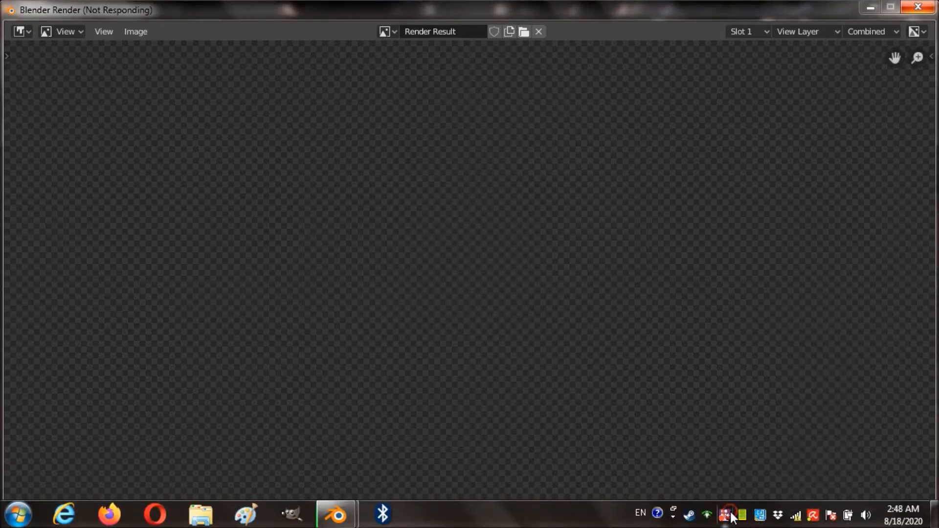
right_click(724, 516)
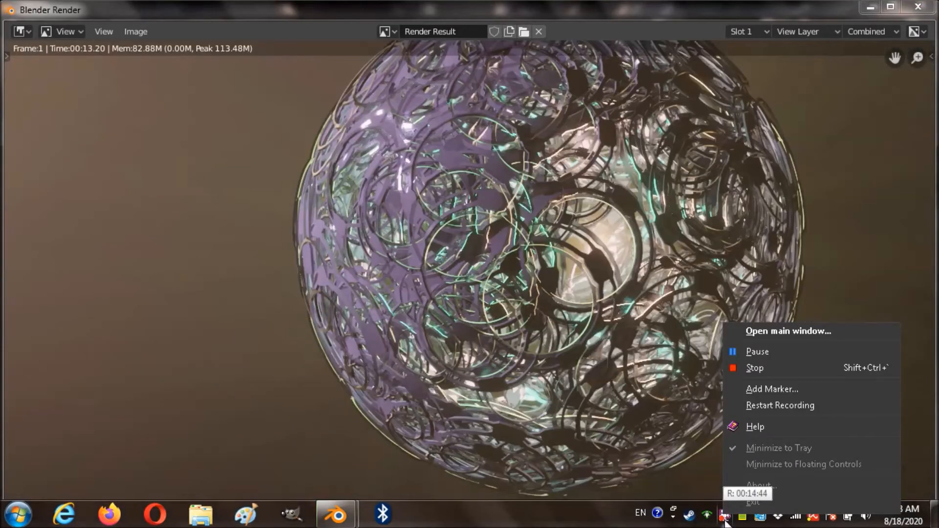
left_click(507, 202)
key("Escape")
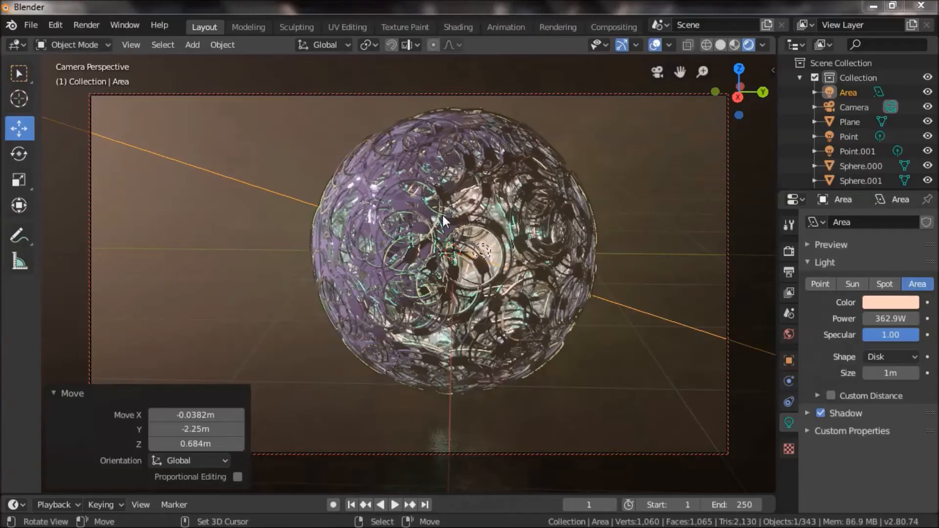
Enable nodes in the Compositing workspace and insert a Glare node between Render Layers and Composite.
left_click(614, 27)
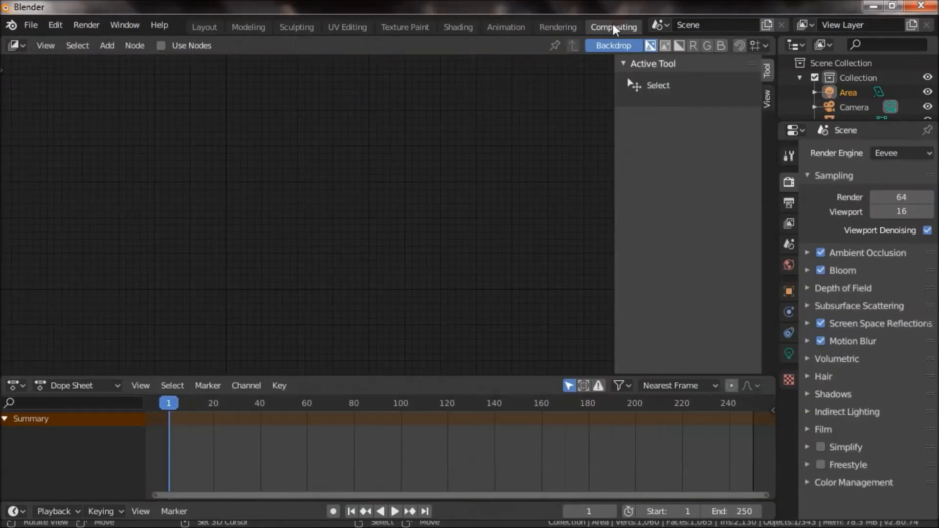
left_click(185, 46)
key("shift+a")
mouse_move(313, 292)
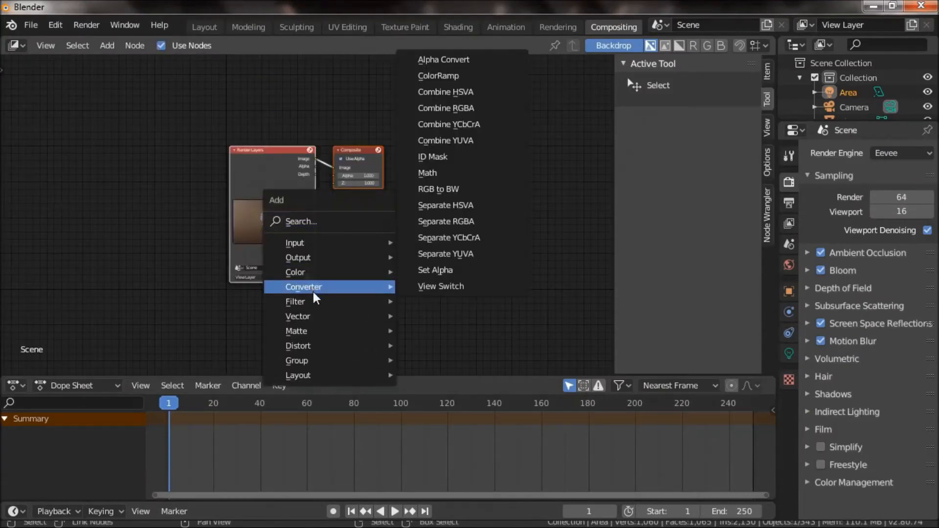
left_click(431, 425)
left_click(321, 171)
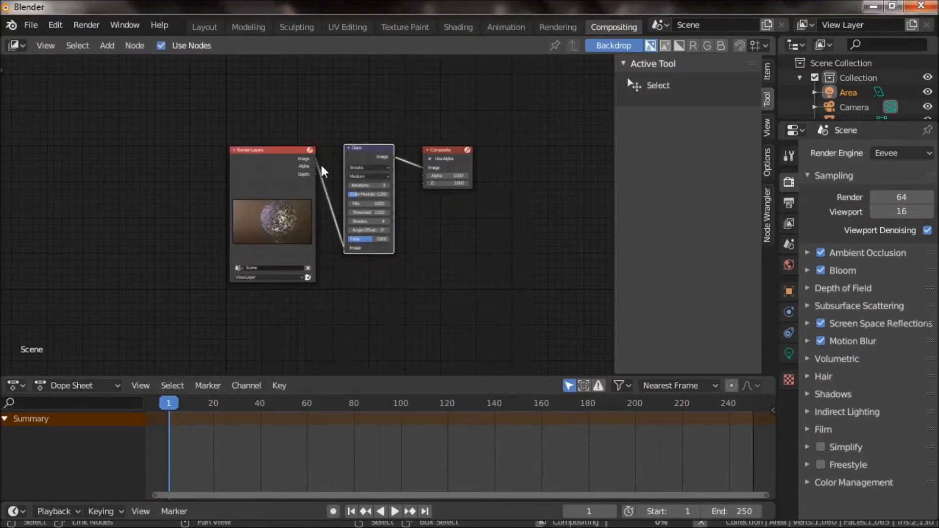
scroll(418, 227, "up", 3)
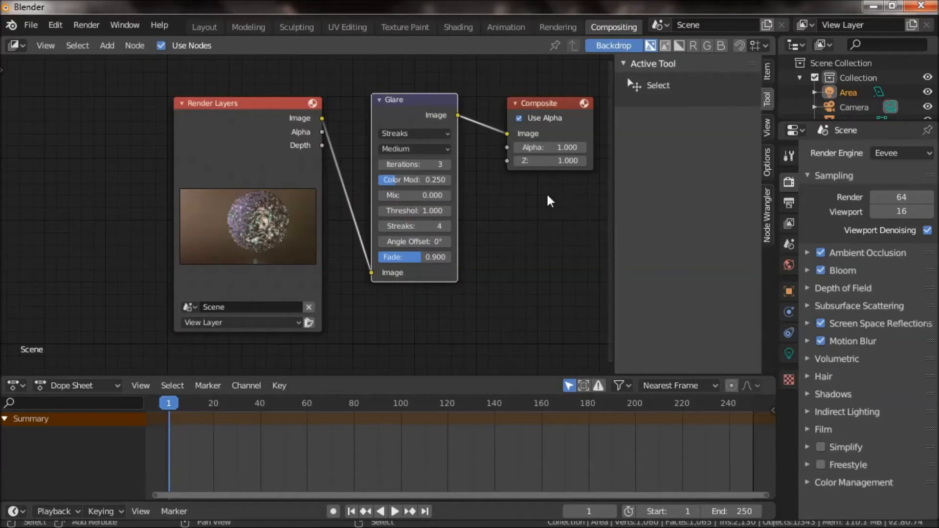
Add a Viewer node and feed the Glare output to both Composite and Viewer through a reroute point.
key("shift+a")
mouse_move(490, 208)
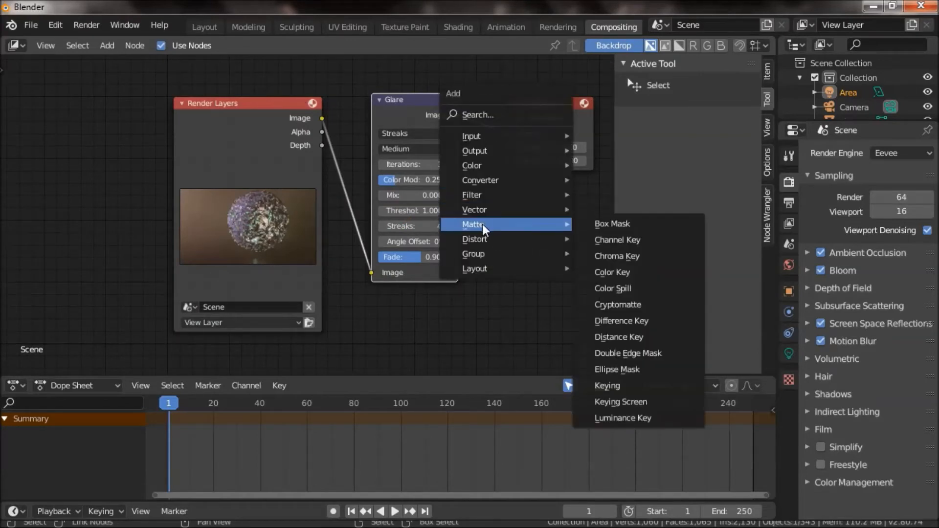
left_click(604, 207)
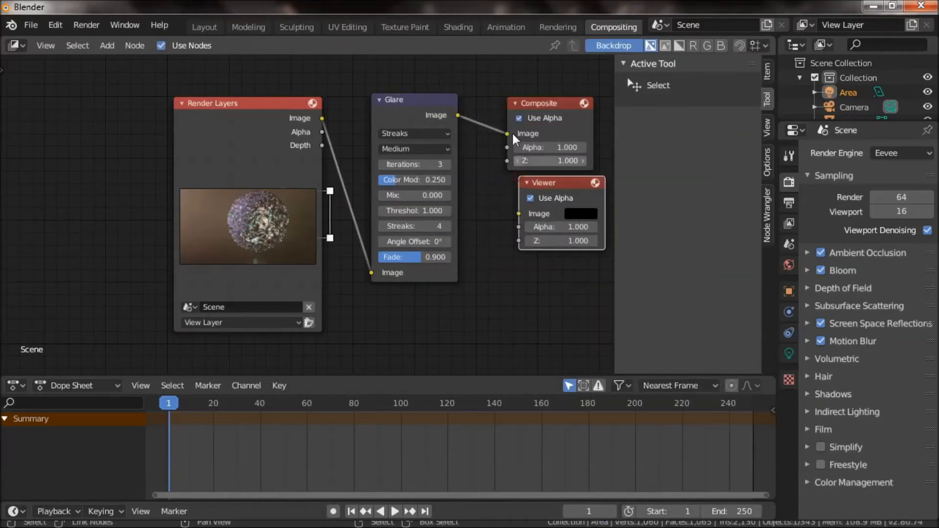
left_click(492, 107)
left_click_drag(486, 106, 513, 239, "shift")
Space the Render Layers and Glare nodes away from the output nodes and fit the backdrop image to the editor.
left_click_drag(295, 116, 157, 116)
left_click_drag(382, 97, 301, 98)
scroll(301, 147, "down", 3)
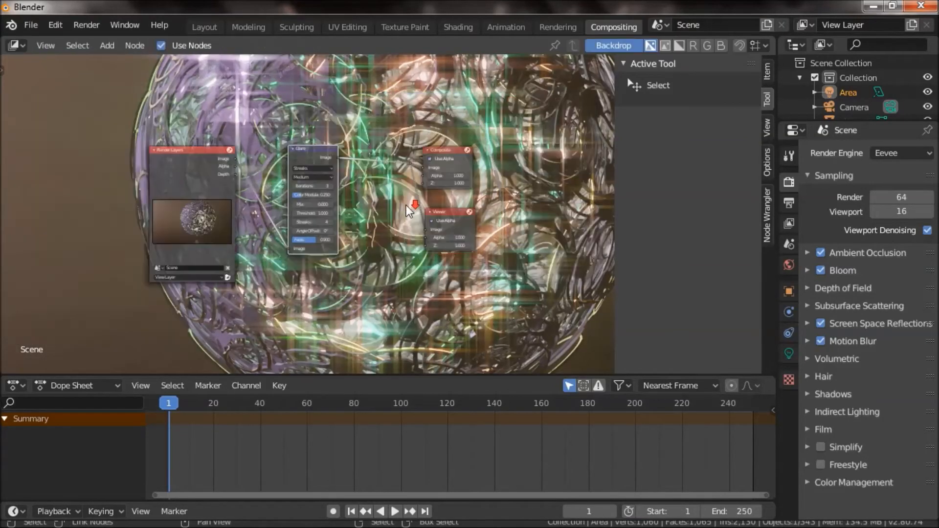
left_click(45, 45)
left_click(83, 239)
scroll(375, 243, "up", 2)
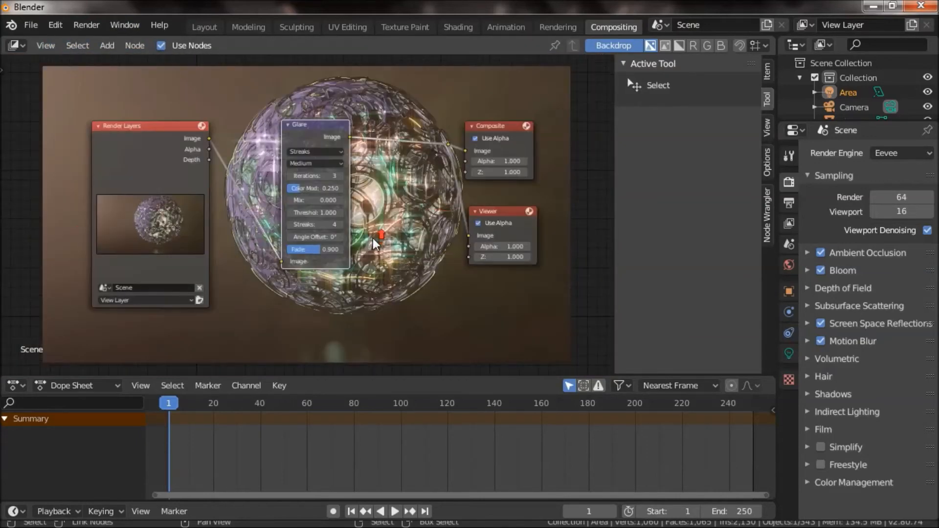
scroll(314, 131, "up", 5)
scroll(287, 206, "down", 7)
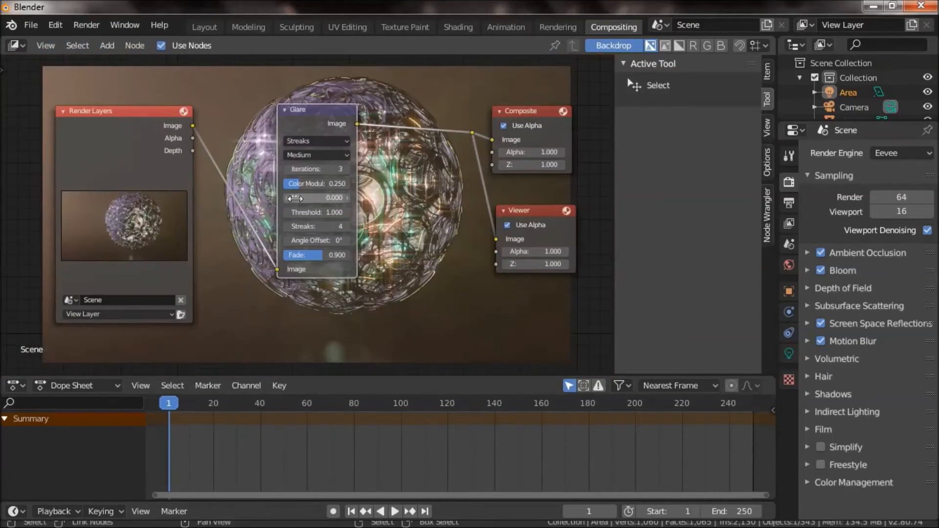
Set the Glare node's Mix to -0.500.
left_click(295, 206)
left_click(295, 205)
left_click(295, 205)
left_click(295, 206)
left_click(294, 205)
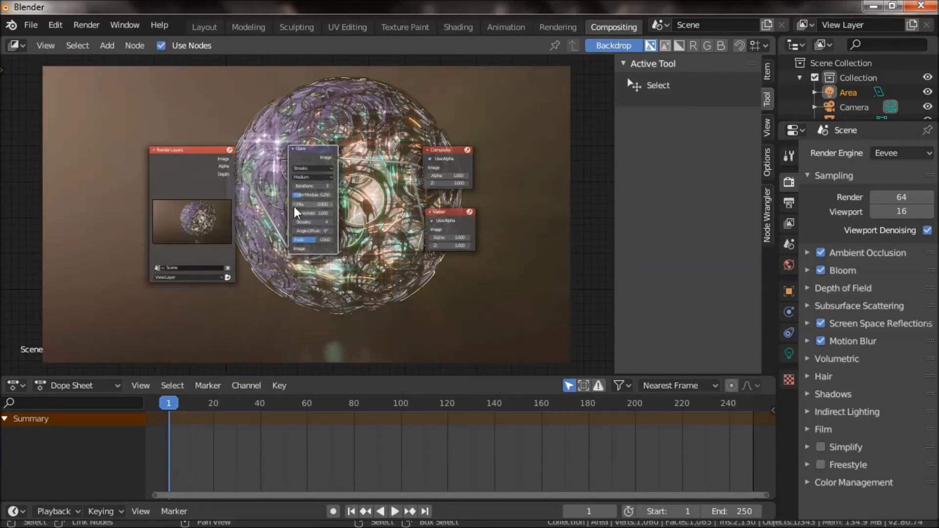
Make room beside the Streaks Glare node and insert a second Glare node after it.
left_click_drag(311, 148, 278, 148)
scroll(342, 189, "up", 6)
key("shift+a")
mouse_move(317, 210)
left_click(459, 322)
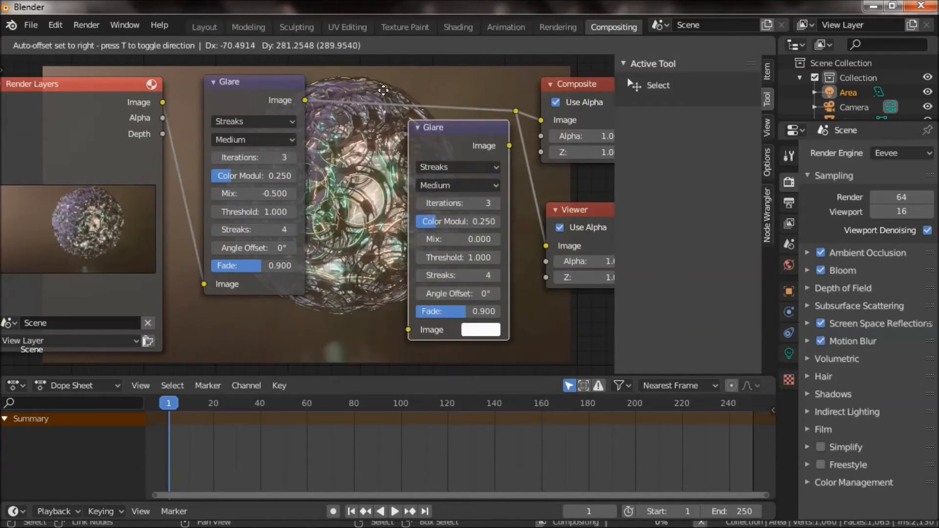
Try the Ghosts glare type on the second Glare node.
left_click(456, 137)
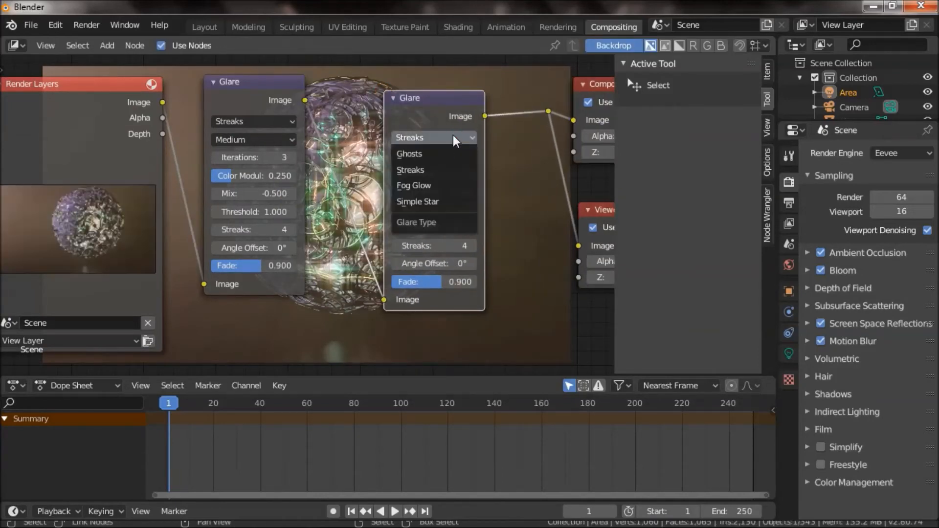
left_click(434, 155)
scroll(426, 303, "down", 6)
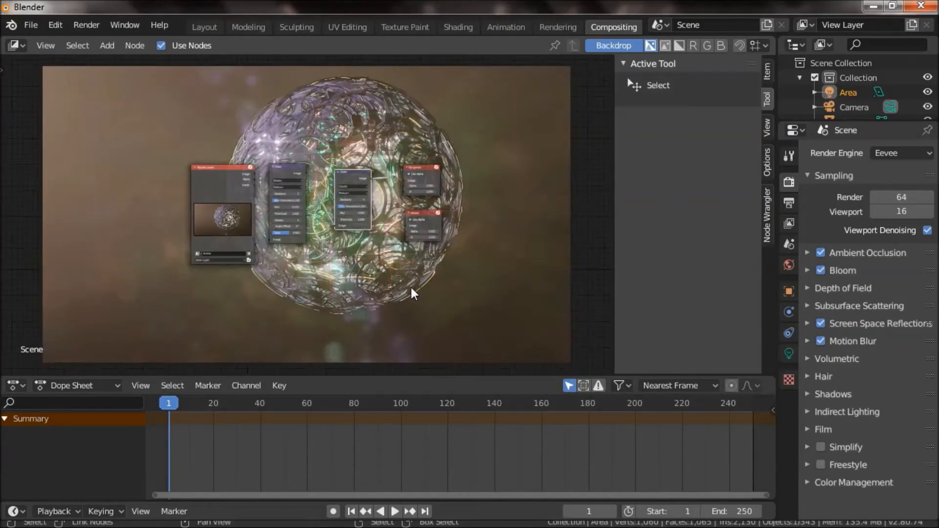
scroll(408, 285, "up", 6)
Set the second Glare node's type to Fog Glow and move it closer to the first Glare node.
left_click(449, 140)
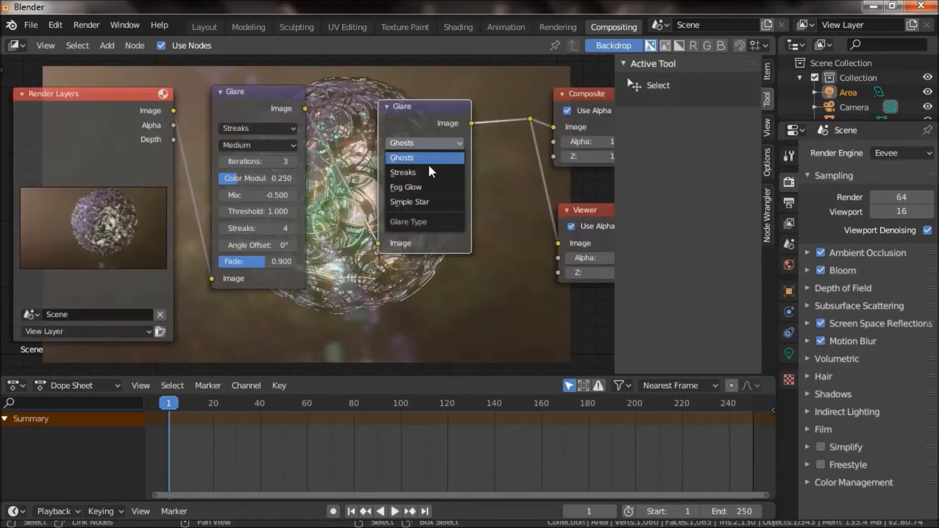
left_click(424, 180)
scroll(386, 281, "down", 6)
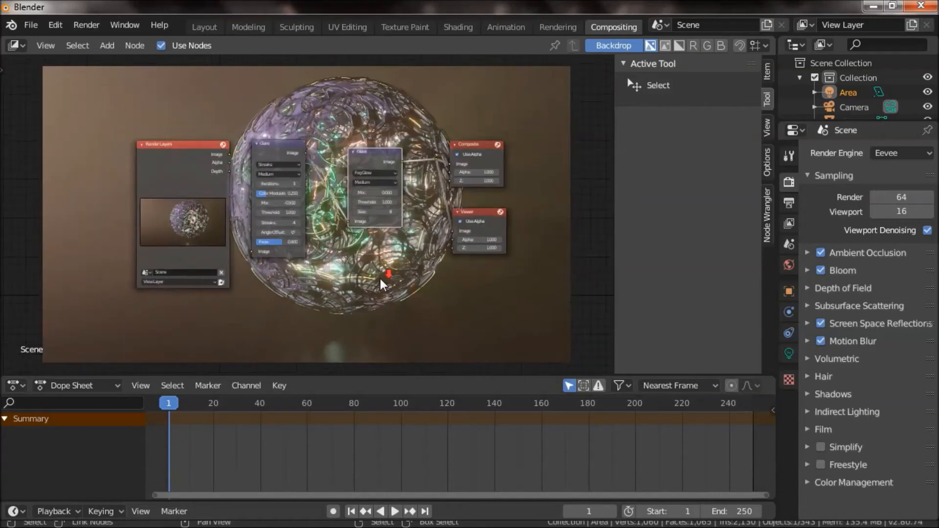
scroll(383, 276, "up", 6)
scroll(416, 273, "down", 1)
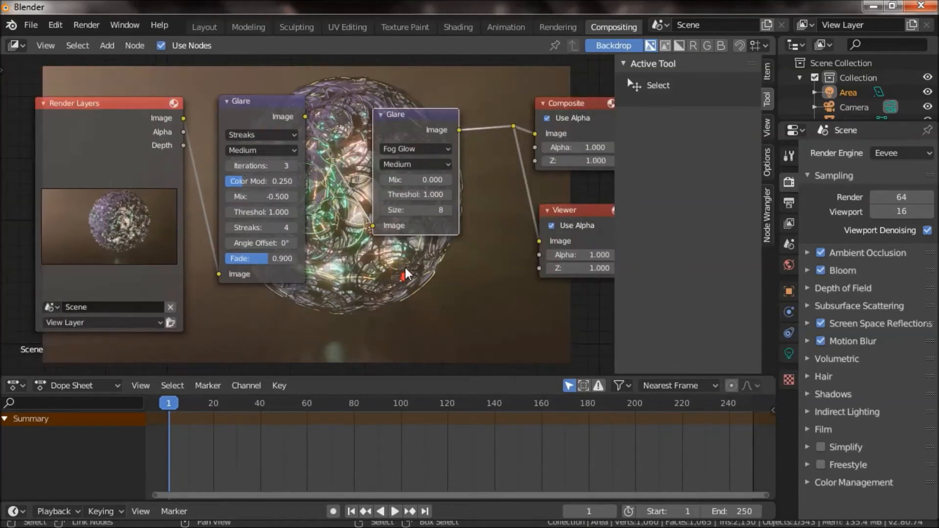
scroll(413, 261, "up", 1)
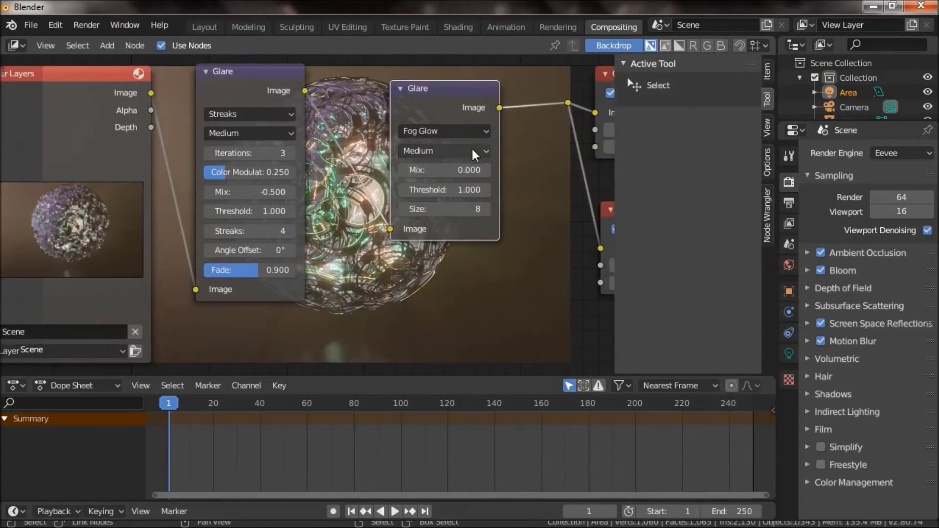
left_click_drag(444, 90, 404, 91)
scroll(409, 307, "down", 3)
scroll(370, 285, "down", 4)
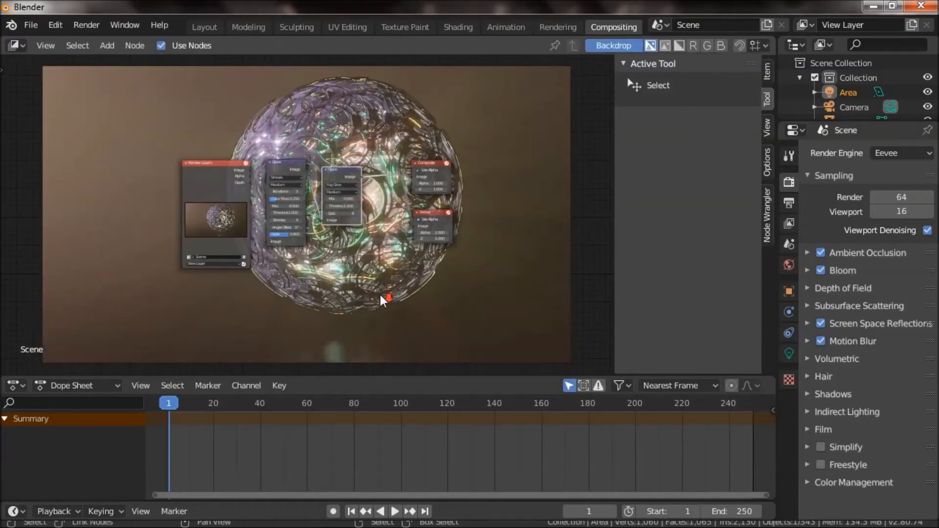
Return to the 3D scene layout and move the camera closer so the ring sphere fills most of the frame.
left_click(212, 25)
left_click(611, 333, "shift")
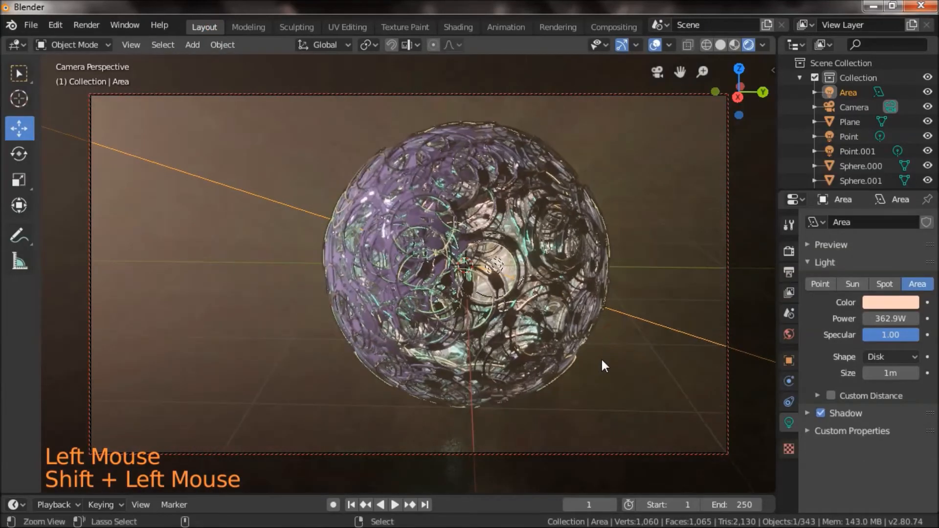
scroll(601, 355, "up", 1)
left_click(638, 342, "shift")
left_click_drag(640, 336, 676, 367, "shift")
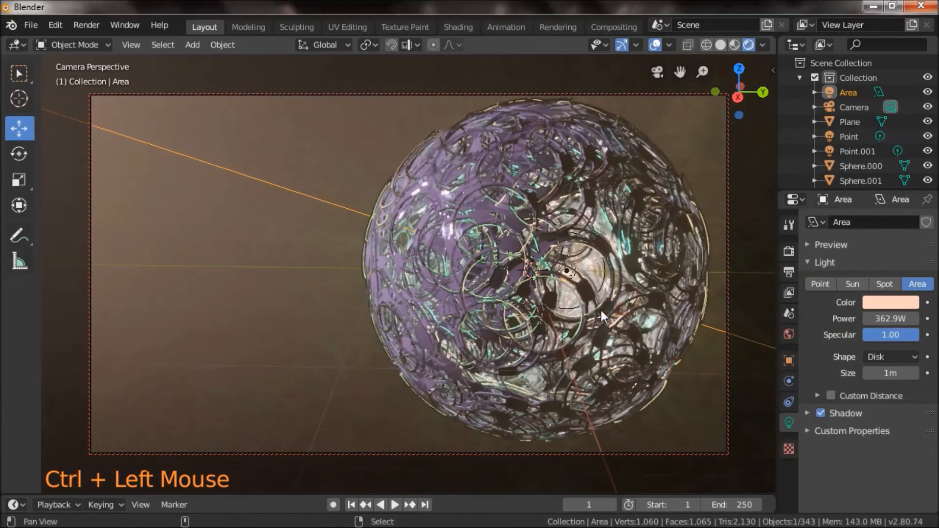
left_click_drag(600, 308, 568, 313, "shift")
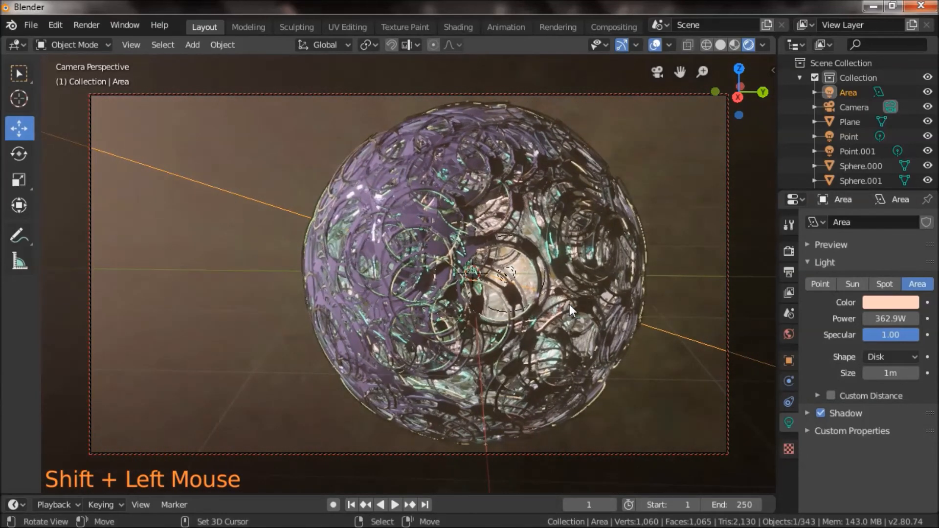
key("shift+d")
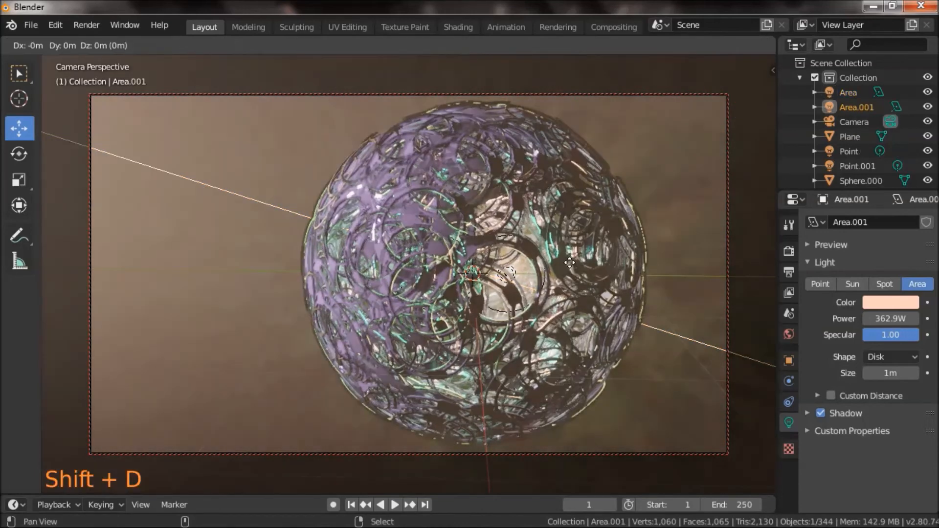
key("Escape")
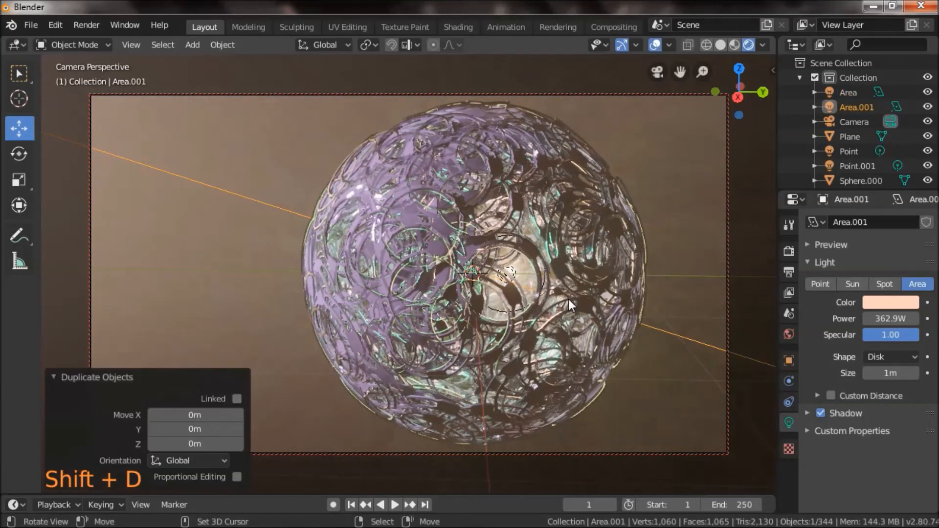
key("ctrl+z")
Reframe the camera so the ring sphere sits in the right half of the shot, with empty space on its left.
right_click(493, 192)
scroll(559, 283, "up", 1)
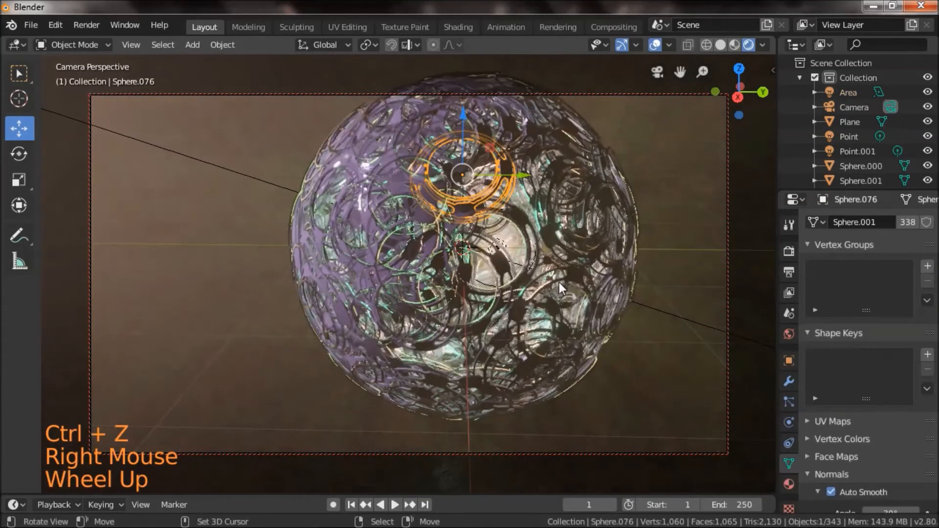
left_click(635, 284, "shift")
left_click(618, 265, "ctrl")
left_click_drag(618, 265, 661, 272, "ctrl")
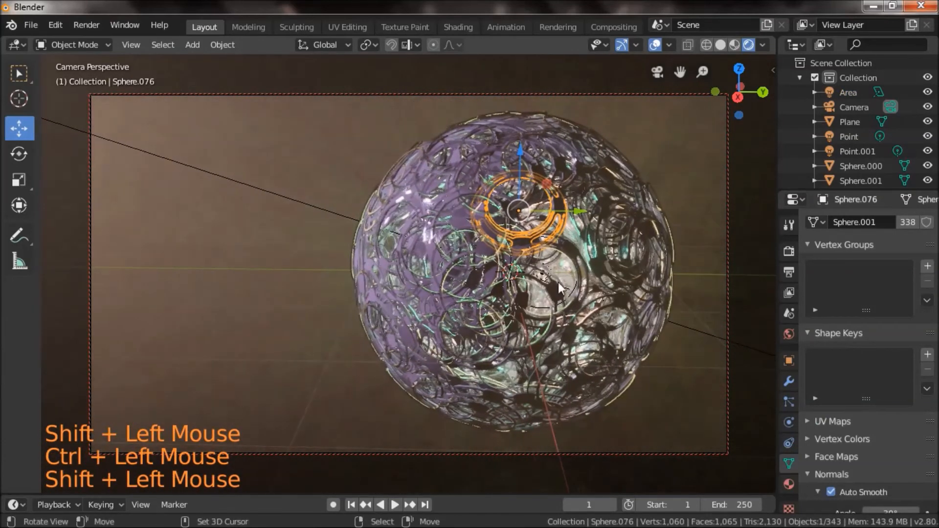
Hide the area light and the enclosing plane and show the scene in solid shading.
right_click(422, 307)
right_click(326, 210)
right_click(280, 327, "shift")
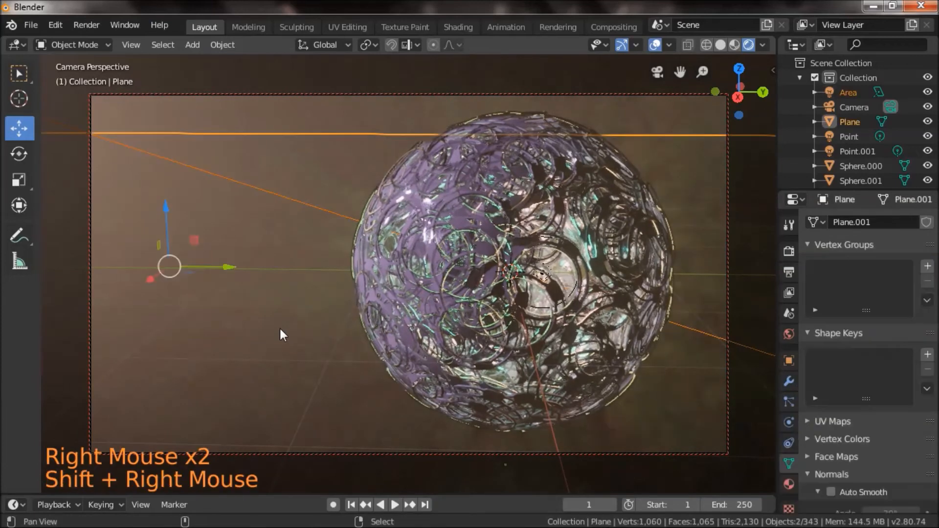
key("h")
left_click(720, 45)
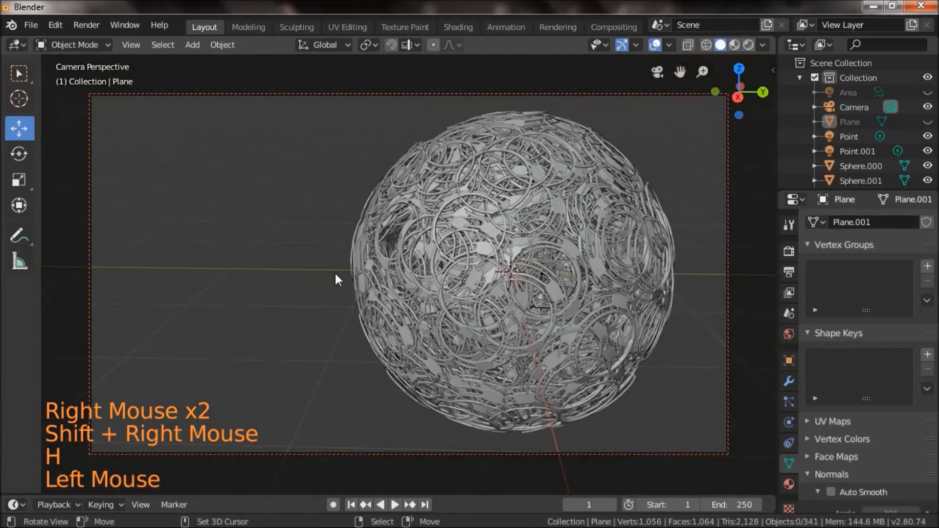
Select the whole ring sphere together with its inner point lights, using Circle Select in wireframe display.
right_click(574, 285)
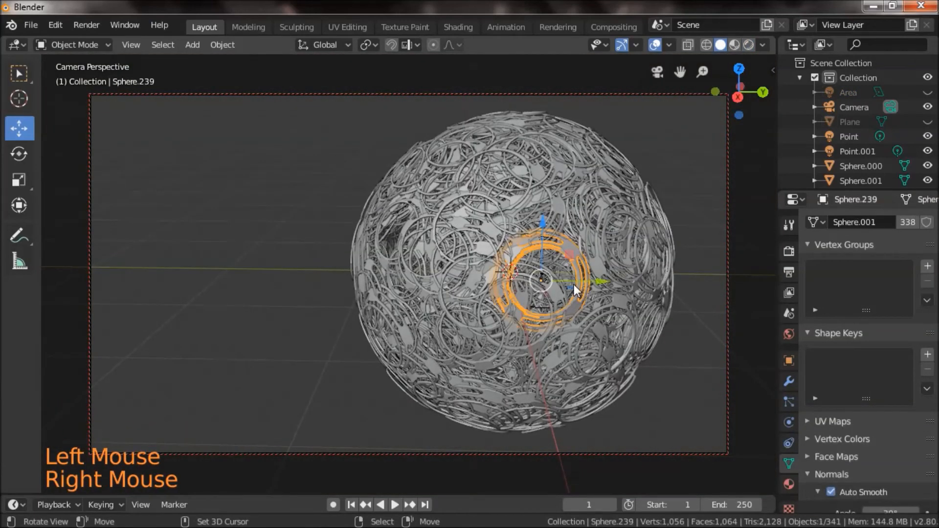
left_click(706, 44)
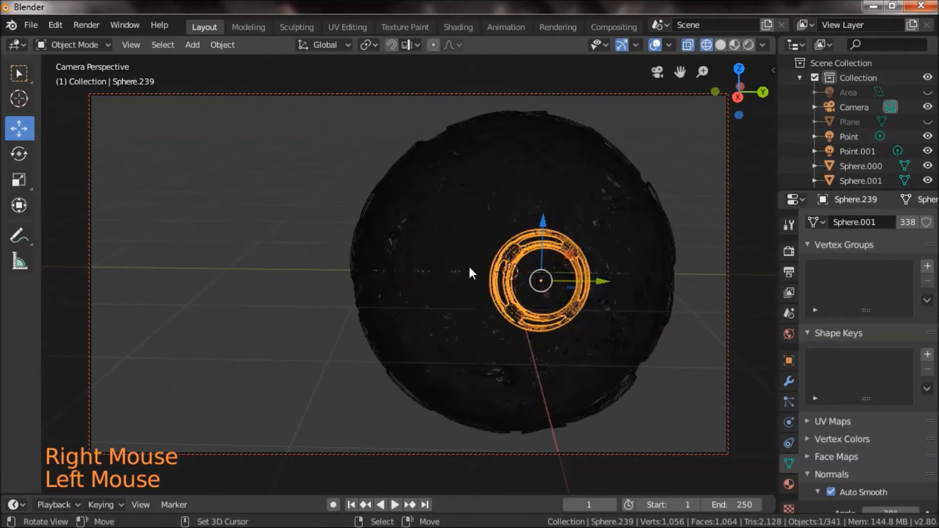
right_click(513, 262)
right_click(513, 261)
key("c")
scroll(500, 251, "down", 8)
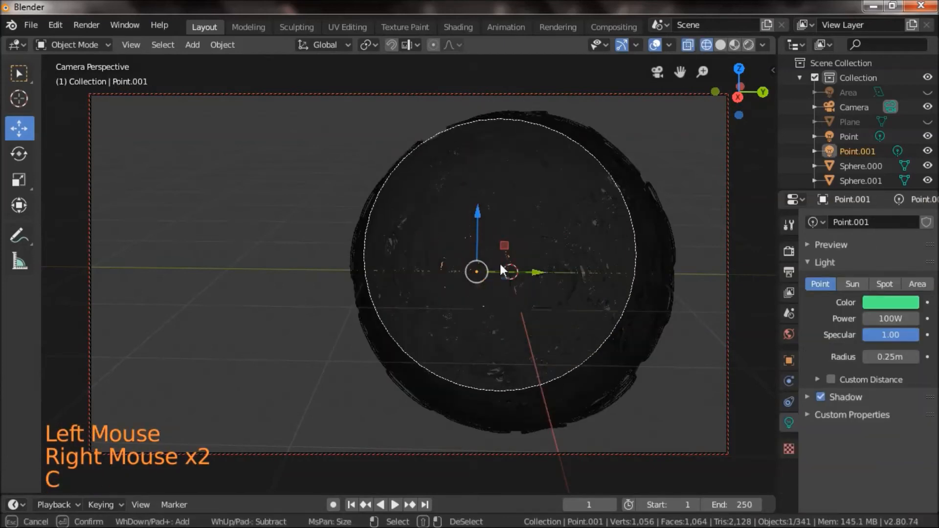
left_click(506, 271)
right_click(593, 283)
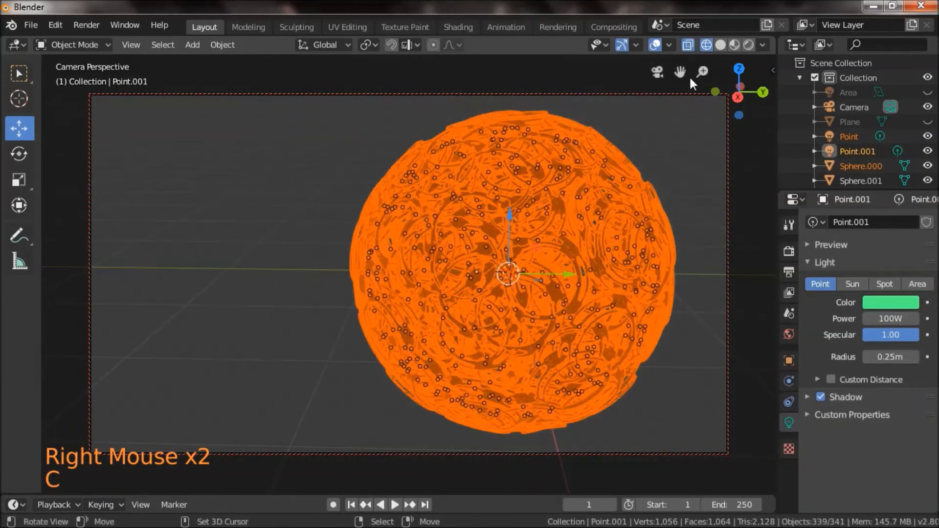
Nudge the selected sphere -0.0258 m in Y, then duplicate it behind the original, offset -5.31 m in X and -4.18 m in Y.
left_click(720, 45)
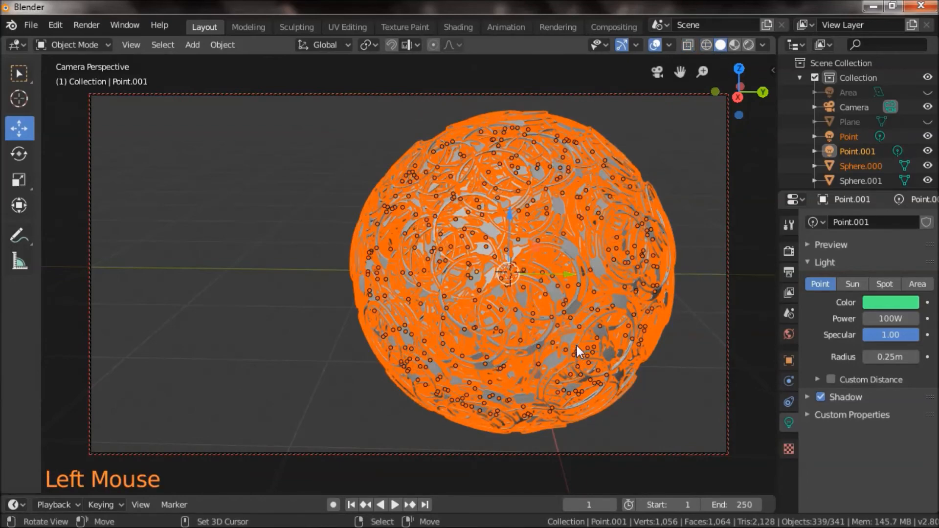
key("d")
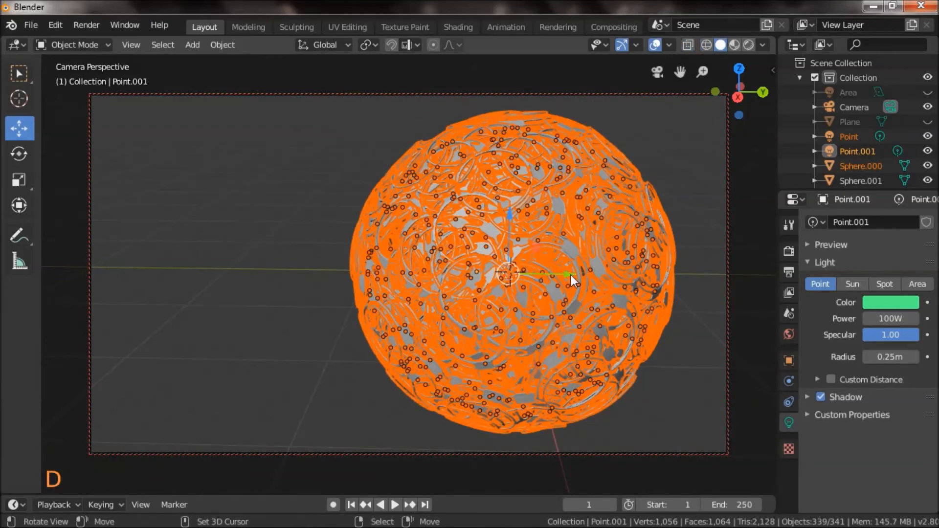
left_click_drag(569, 274, 565, 272)
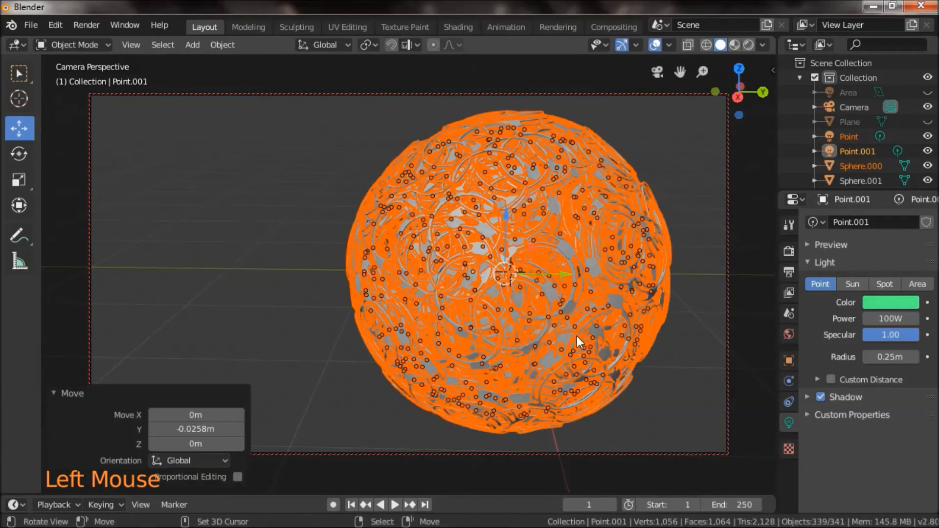
key("shift+d")
key("shift+z")
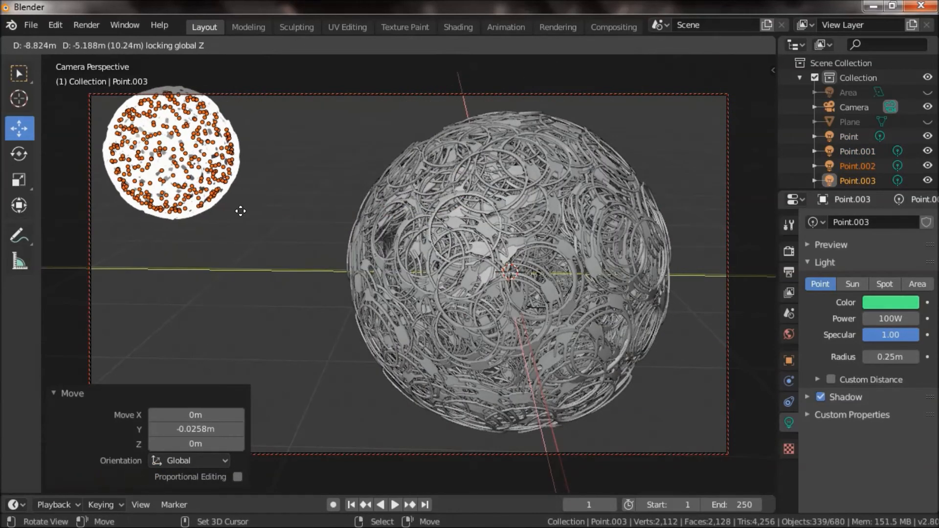
left_click(240, 241)
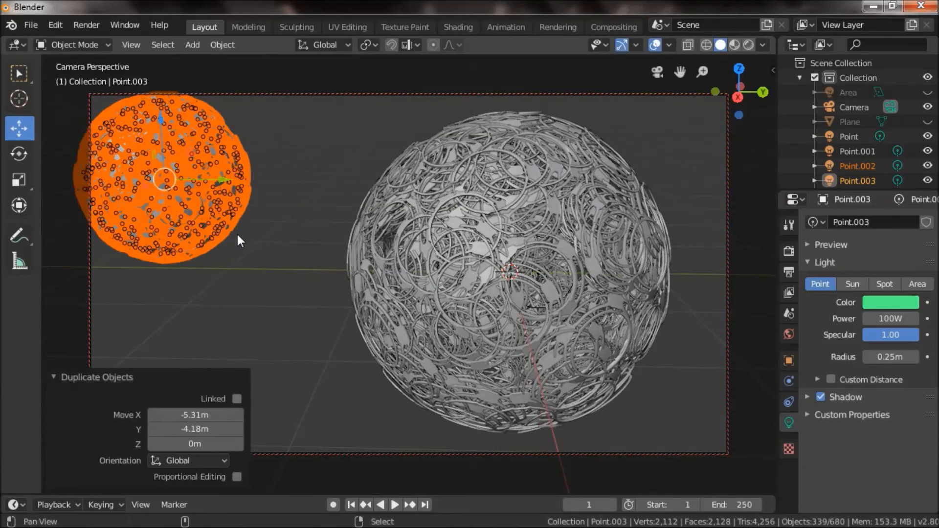
Duplicate the sphere twice more into the background, offset -5.14 m X, 1.38 m Y and then -8.86 m X, 8.78 m Y, keeping its height.
key("shift+d")
key("shift+z")
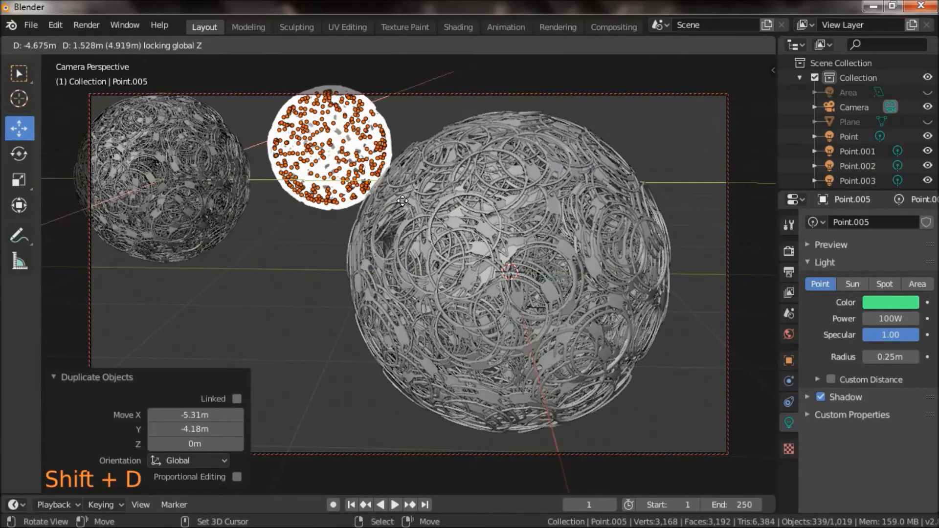
left_click(402, 201)
key("shift+d")
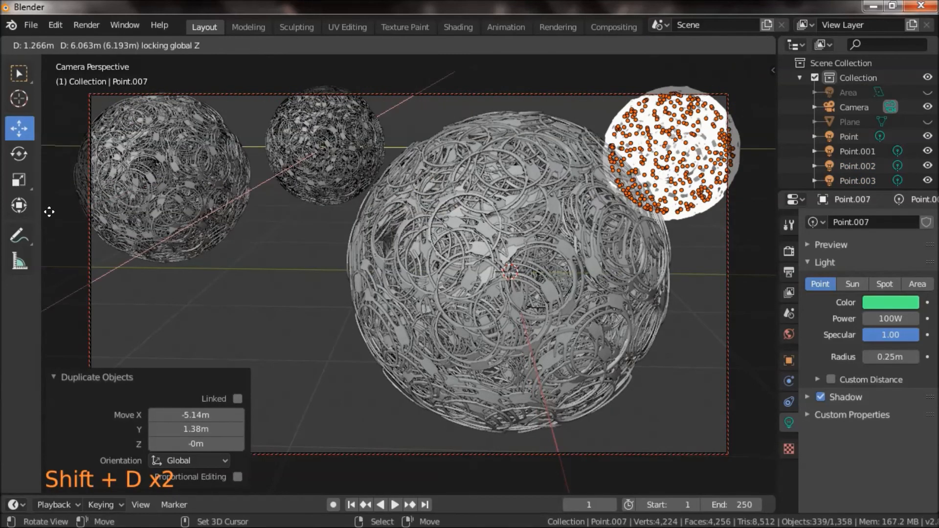
left_click(64, 179)
Add two foreground sphere copies at the frame edges, offset 21.7 m X, -4.24 m Y and then 2.48 m X, -3.24 m Y.
key("shift+d")
key("shift+z")
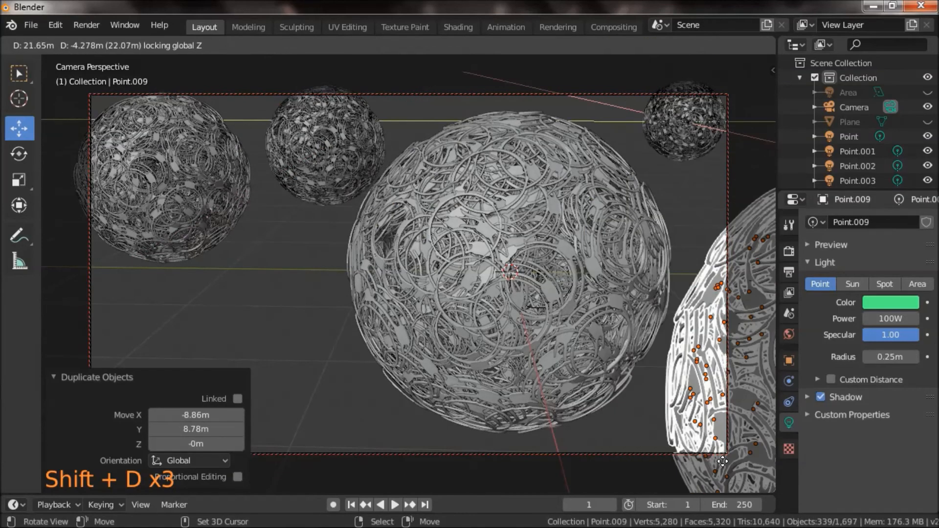
left_click(729, 462)
key("shift+d")
key("shift+z")
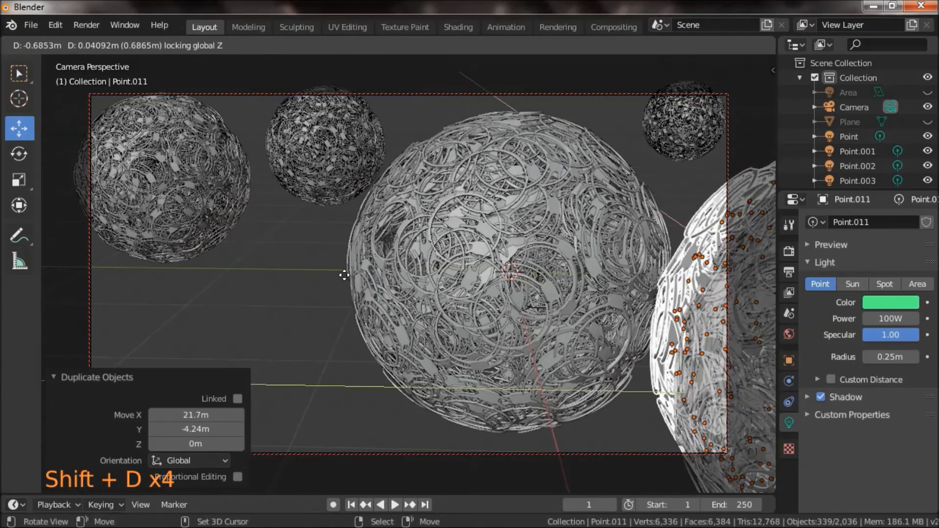
left_click(169, 312)
Switch to rendered shading, unhide the area light and plane, and select a single ring on the main sphere.
left_click(748, 45)
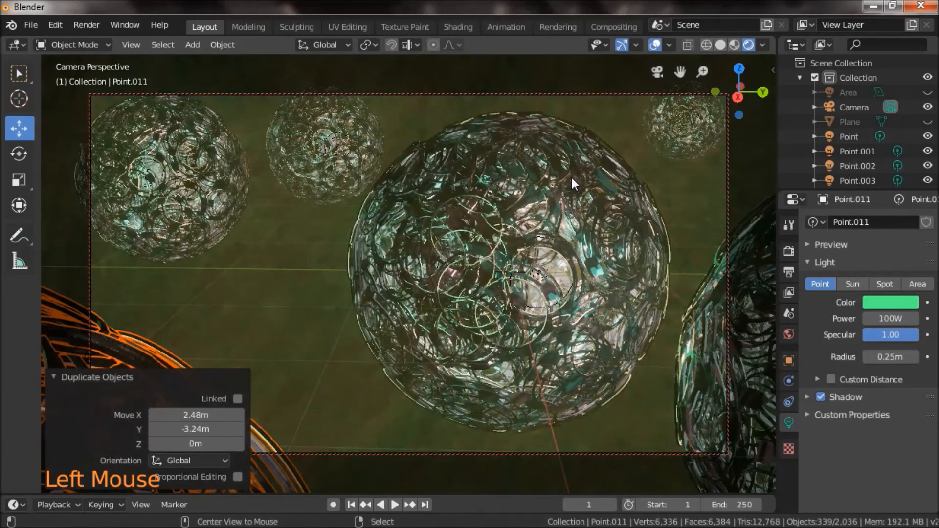
key("alt+h")
right_click(480, 172)
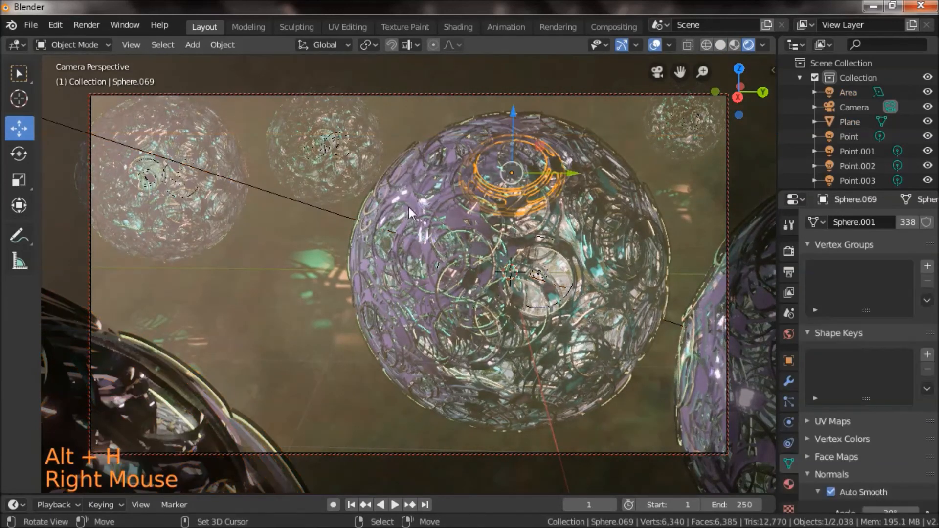
right_click(436, 278)
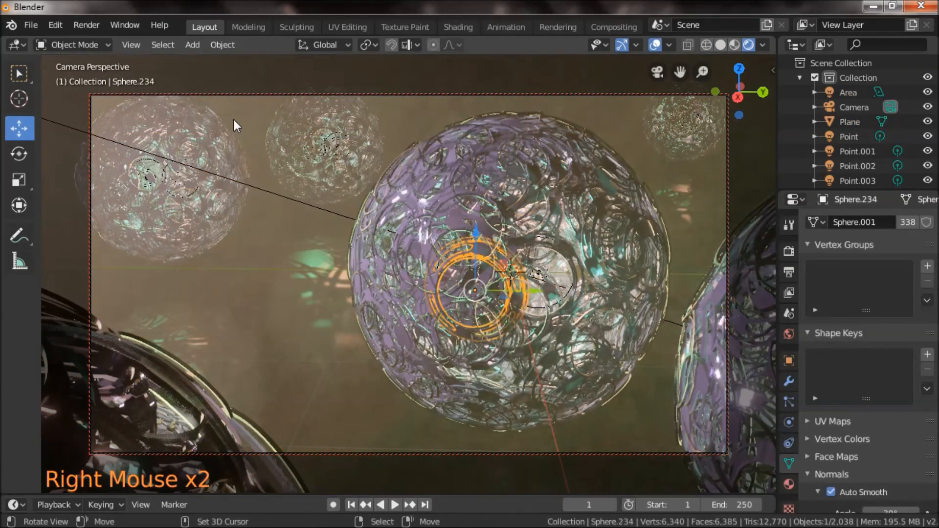